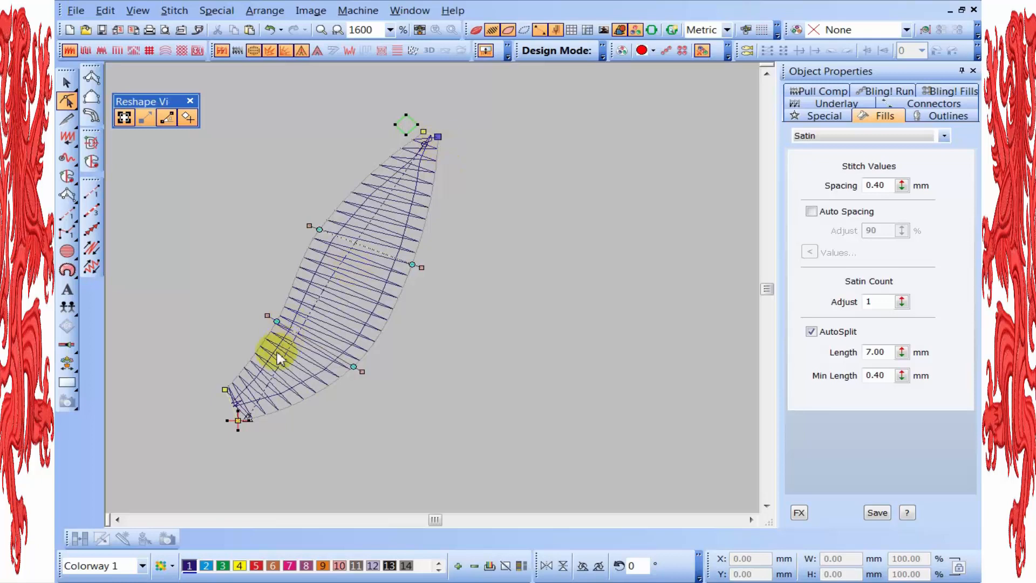
- Reshape the satin leaf by moving its side and base points into a fuller, smoothly curved outline
drag(273, 324, 272, 324)
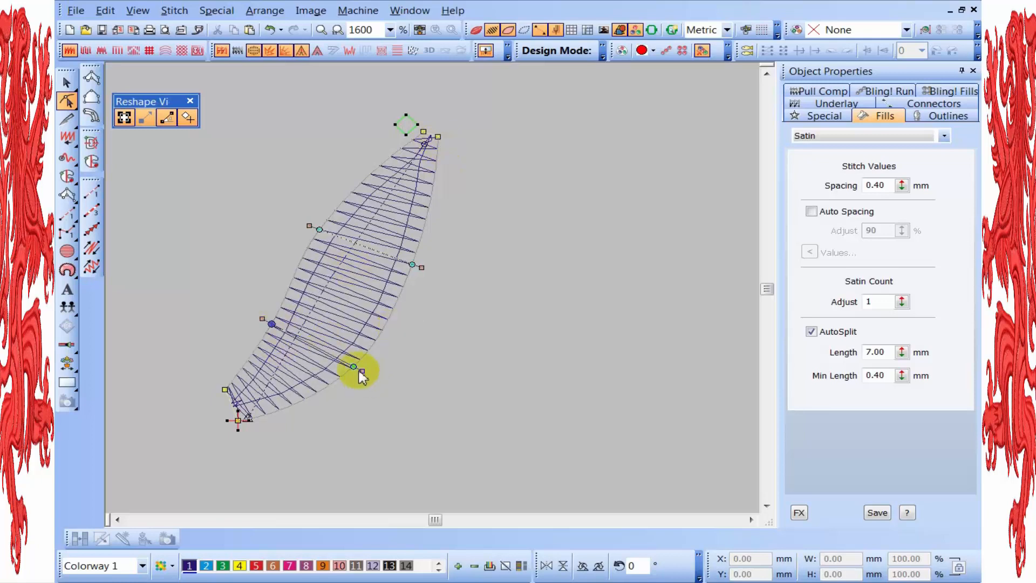
drag(354, 370, 361, 366)
drag(418, 266, 429, 268)
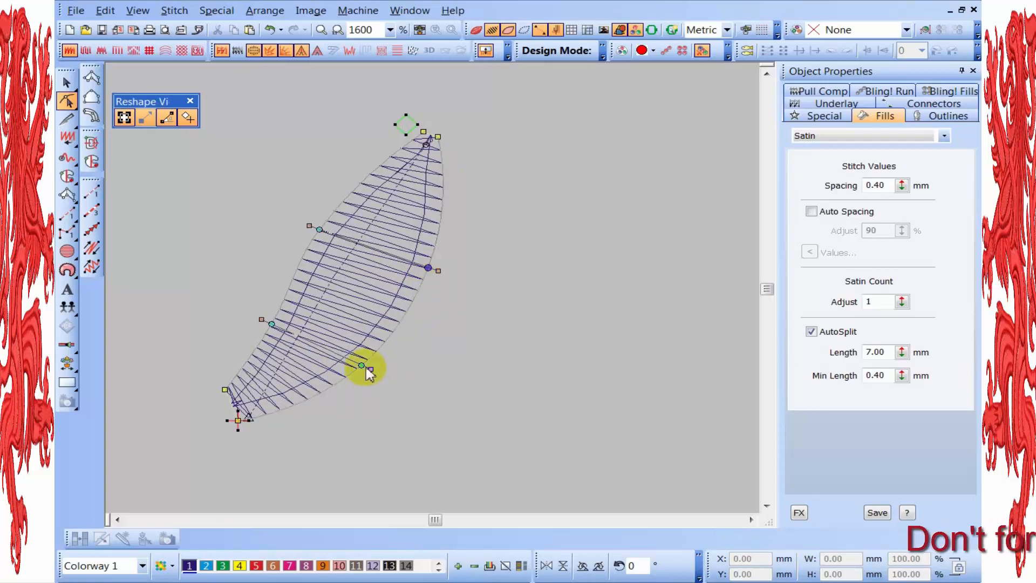
drag(366, 367, 359, 366)
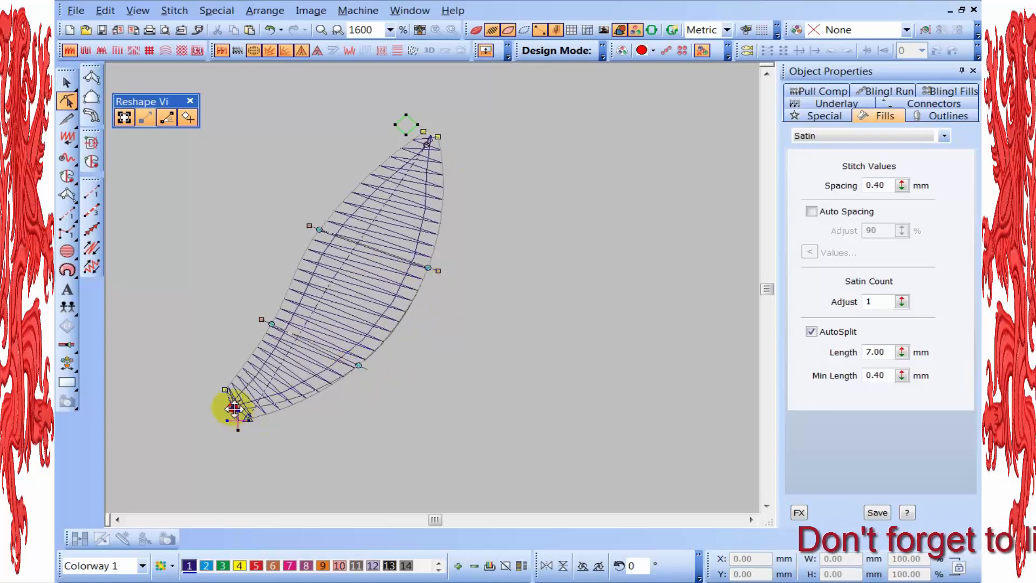
drag(234, 408, 232, 407)
drag(359, 365, 345, 354)
drag(439, 273, 445, 274)
click(439, 137)
drag(326, 237, 326, 228)
drag(347, 369, 343, 373)
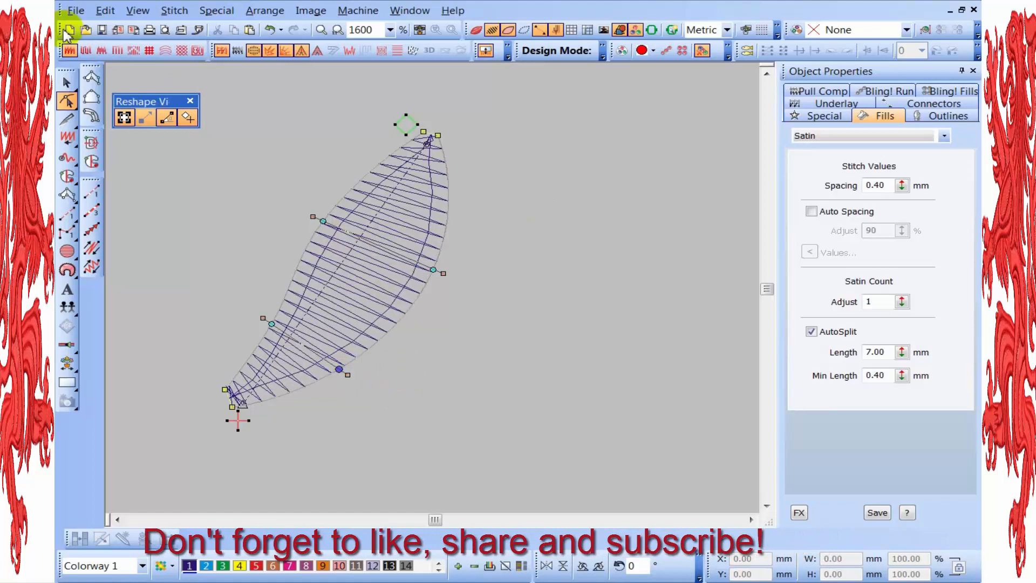
- Set the satin leaf's first underlay type to Center Run
click(67, 82)
right_click(423, 245)
click(434, 251)
click(835, 103)
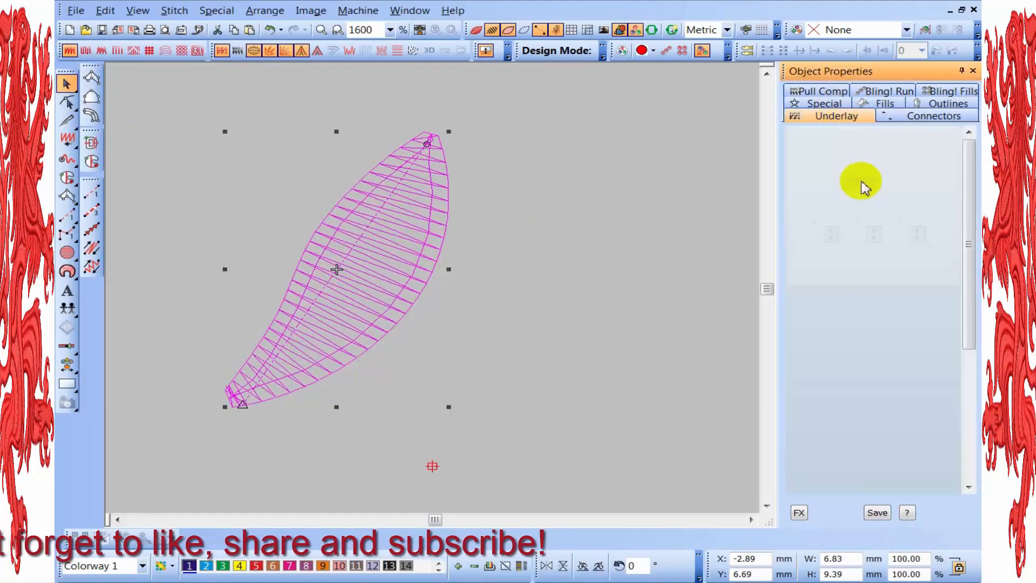
click(874, 183)
click(855, 192)
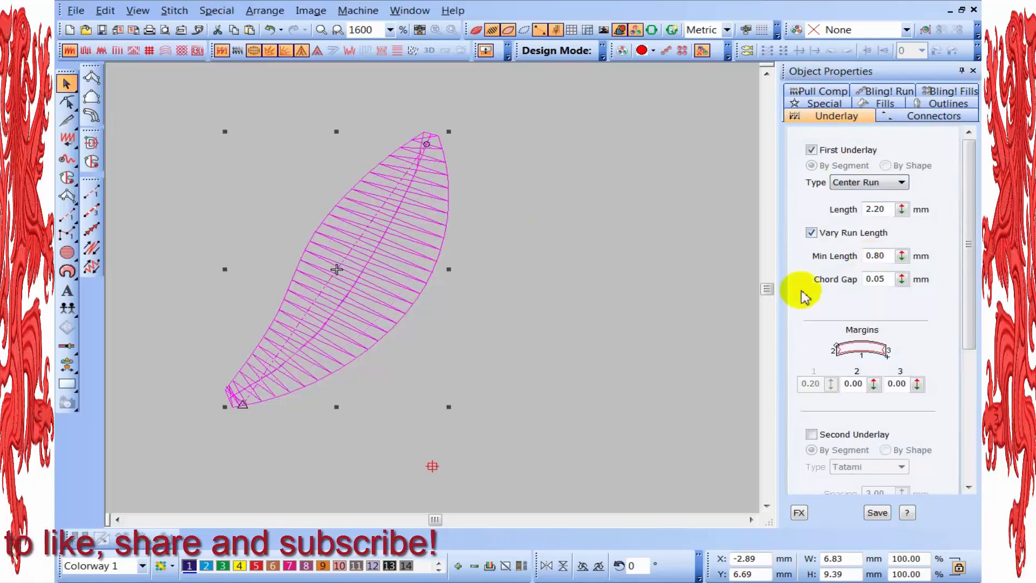
click(650, 261)
- Digitize a satin column over the leaf's right half, pairing points on the center run with points on the outer edge from base to tip
click(91, 78)
scroll(239, 366, up, 1)
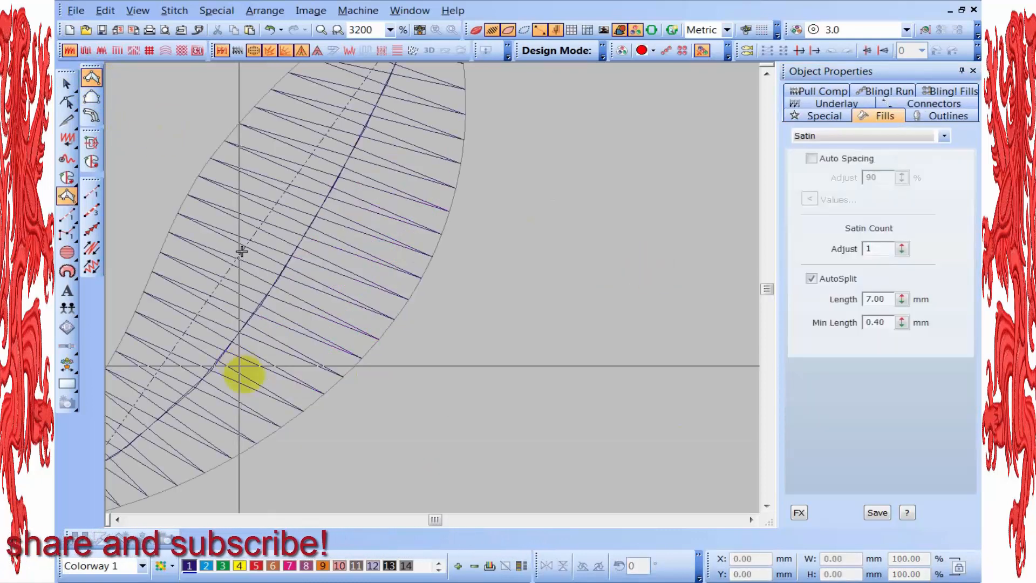
click(116, 519)
click(116, 519)
click(116, 519)
scroll(258, 484, up, 1)
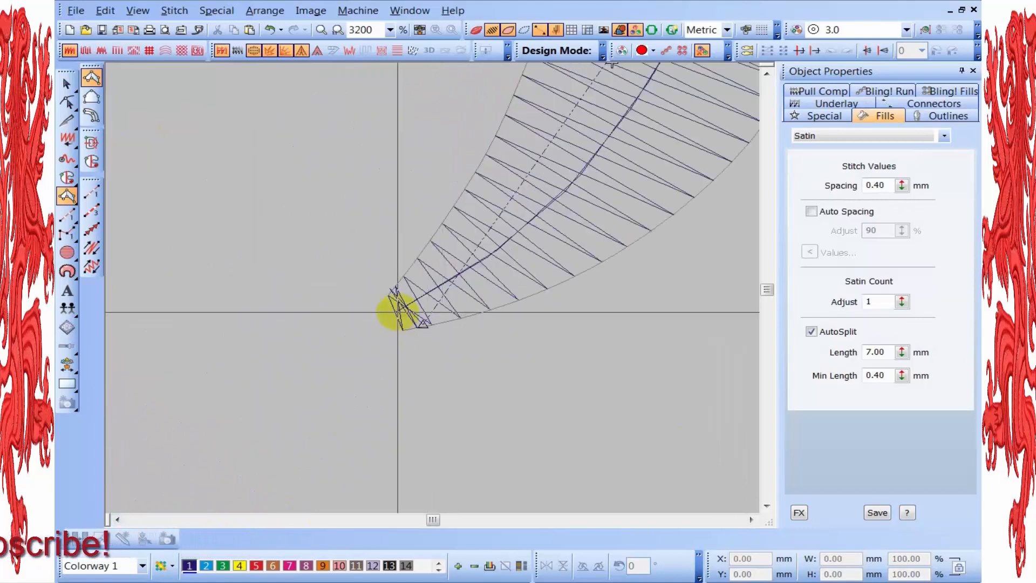
click(449, 324)
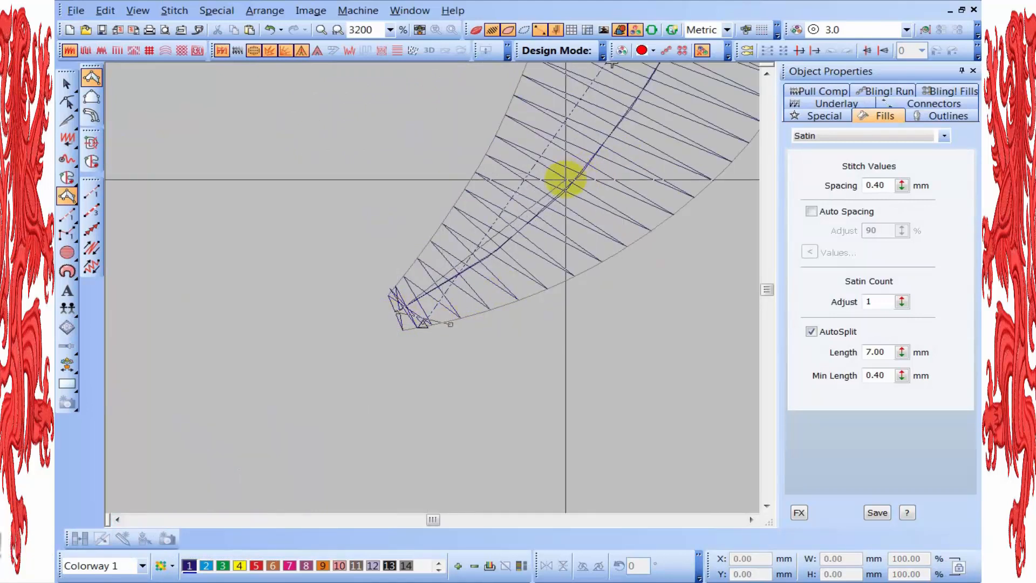
right_click(575, 229)
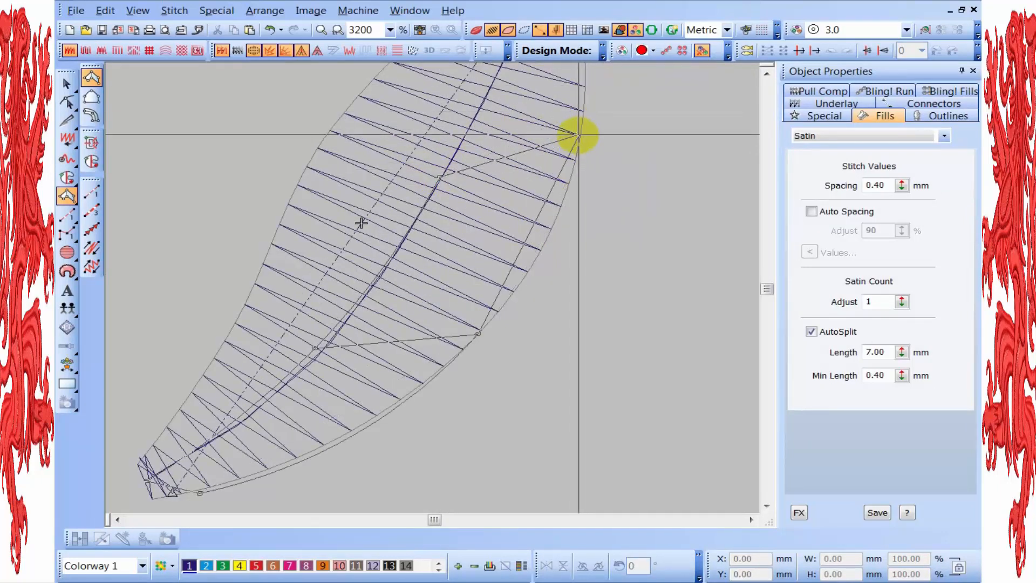
right_click(585, 136)
click(400, 184)
click(425, 169)
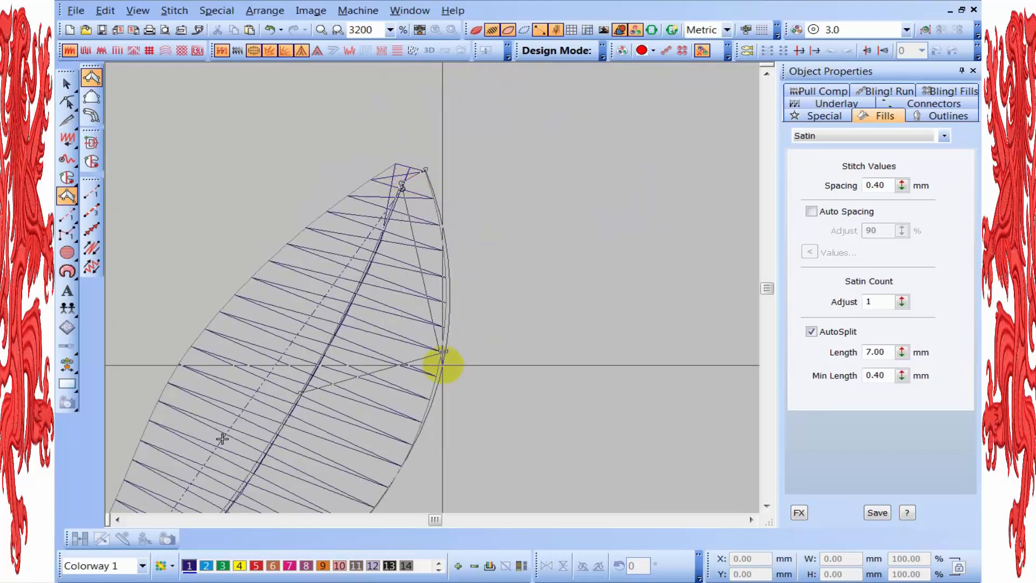
key(Return)
- Reshape the tip of the right-half satin column, lowering its inner end point and fitting the outer one to the leaf tip
scroll(125, 196, down, 1)
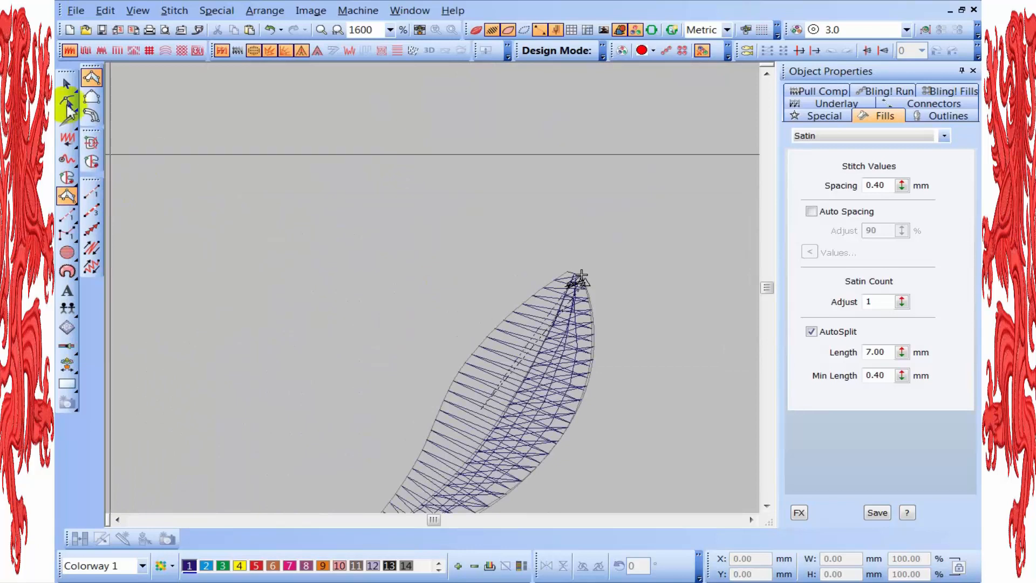
click(751, 520)
click(751, 520)
key(z)
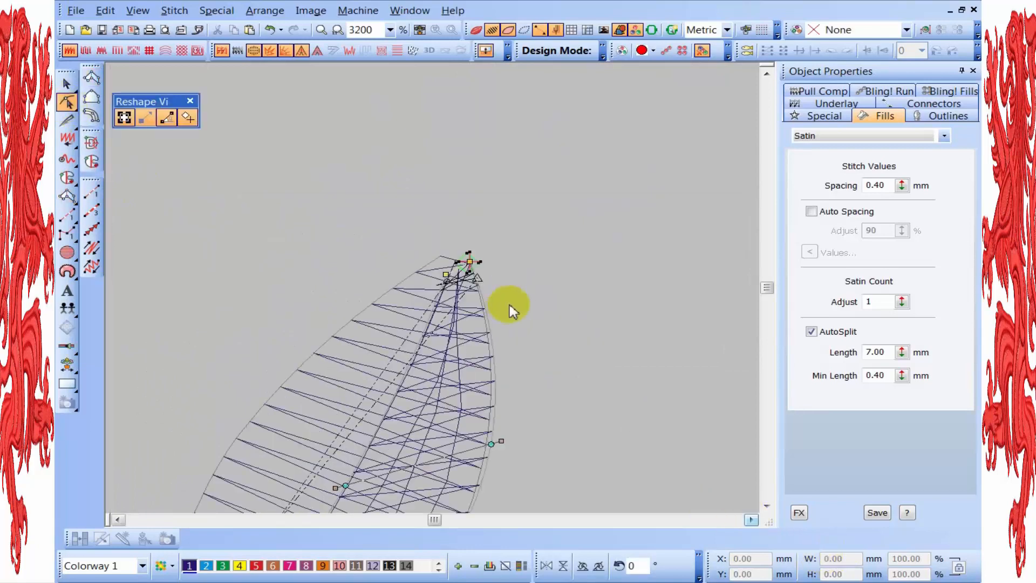
click(437, 310)
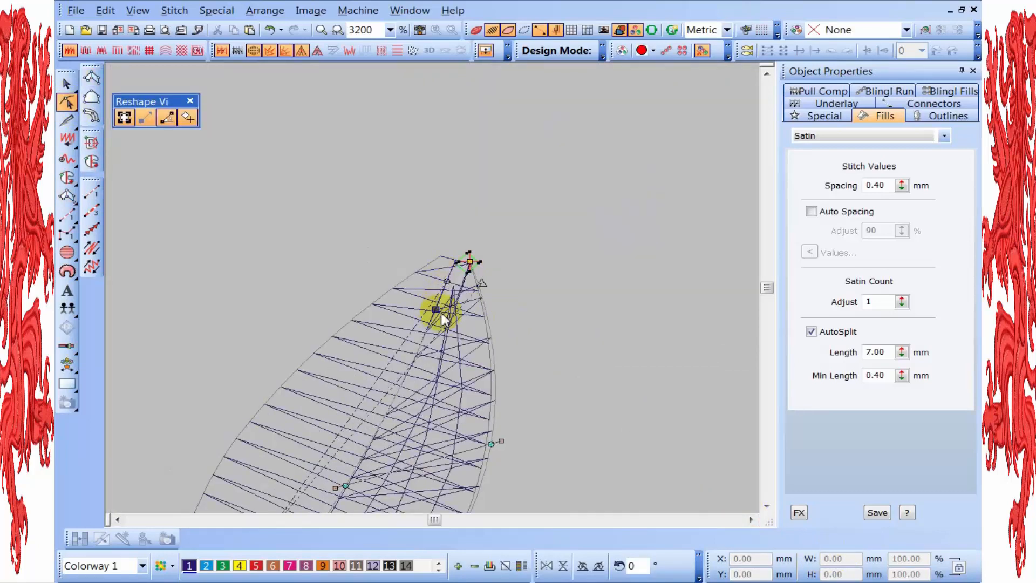
click(470, 259)
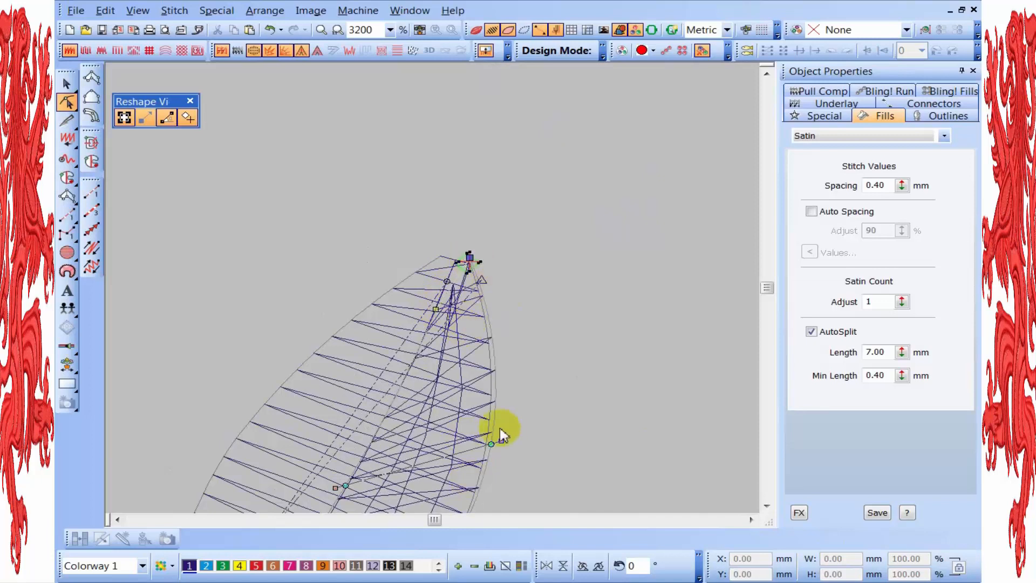
- Reposition the right half's base point and slide its outer-edge points toward the tip to slant the stitches upward
scroll(430, 287, down, 2)
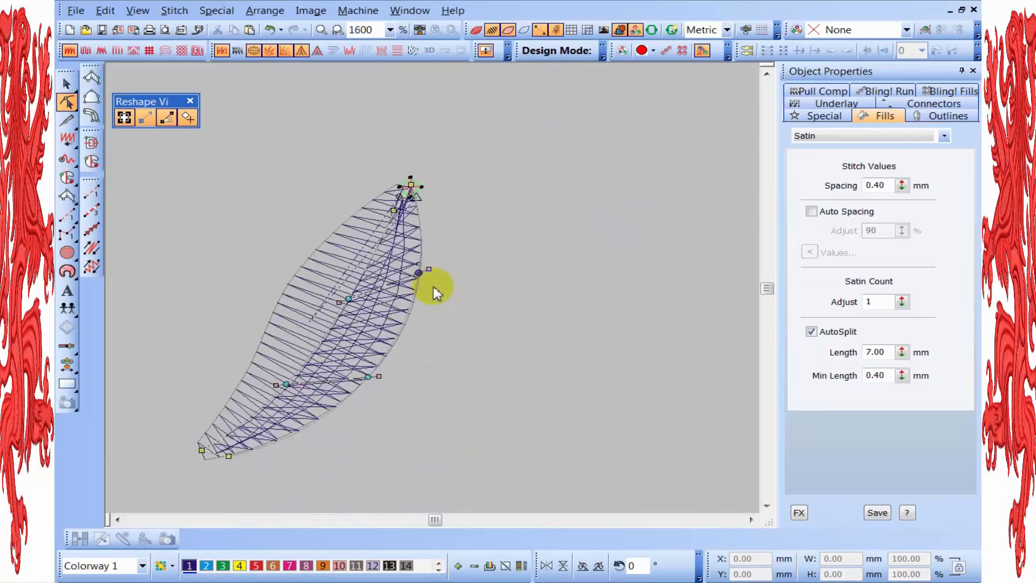
scroll(291, 489, up, 1)
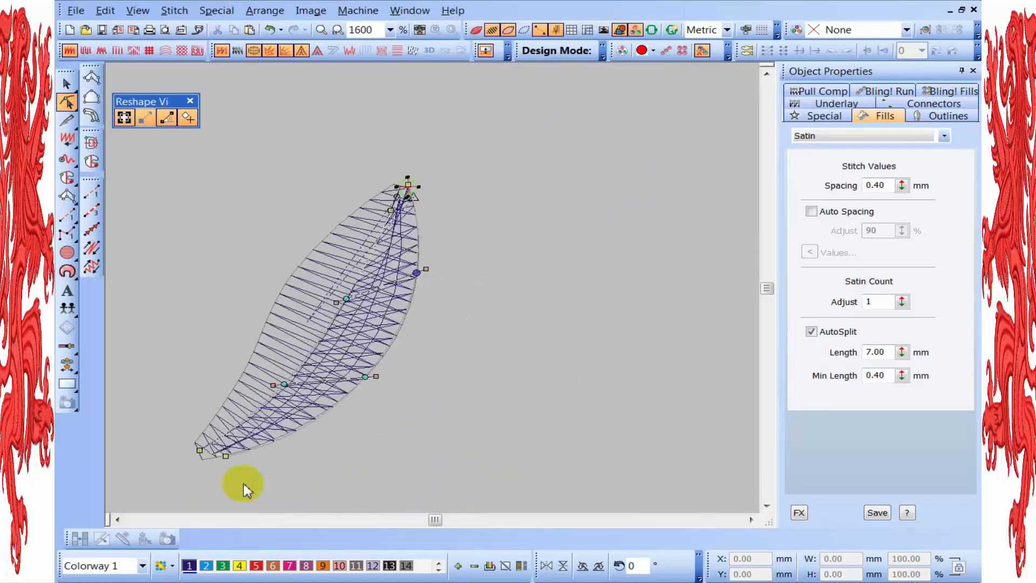
click(223, 460)
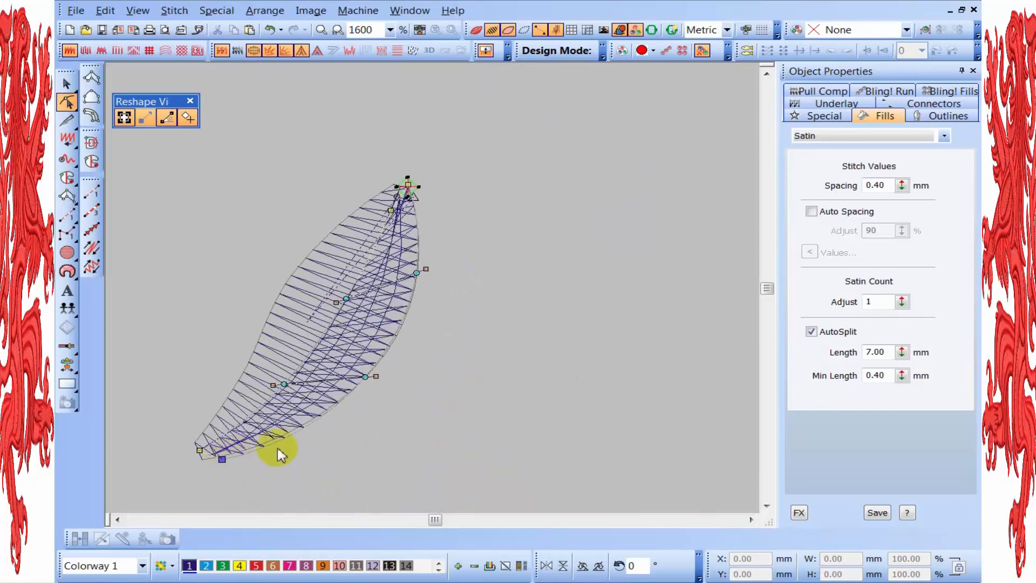
click(376, 367)
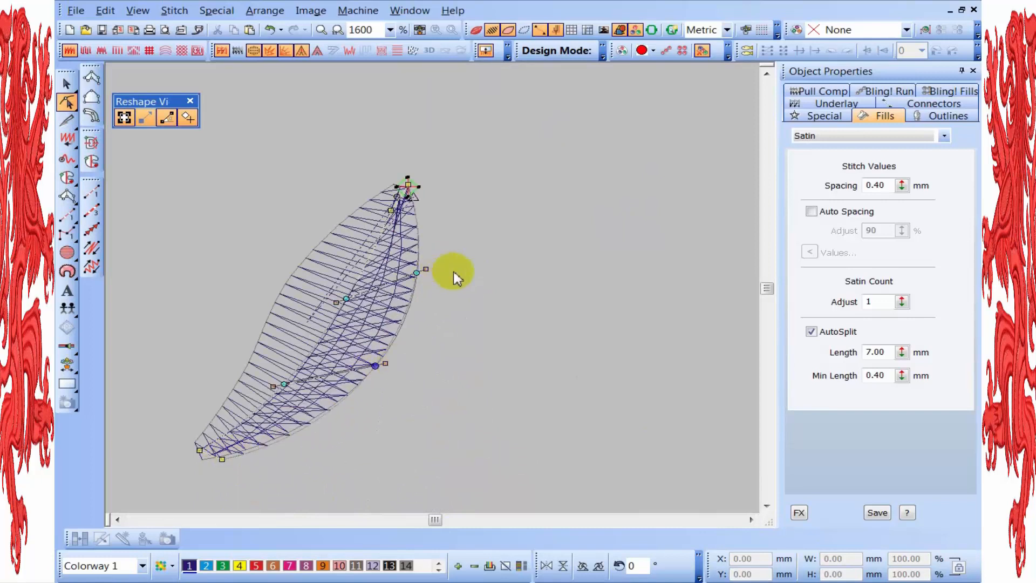
click(419, 263)
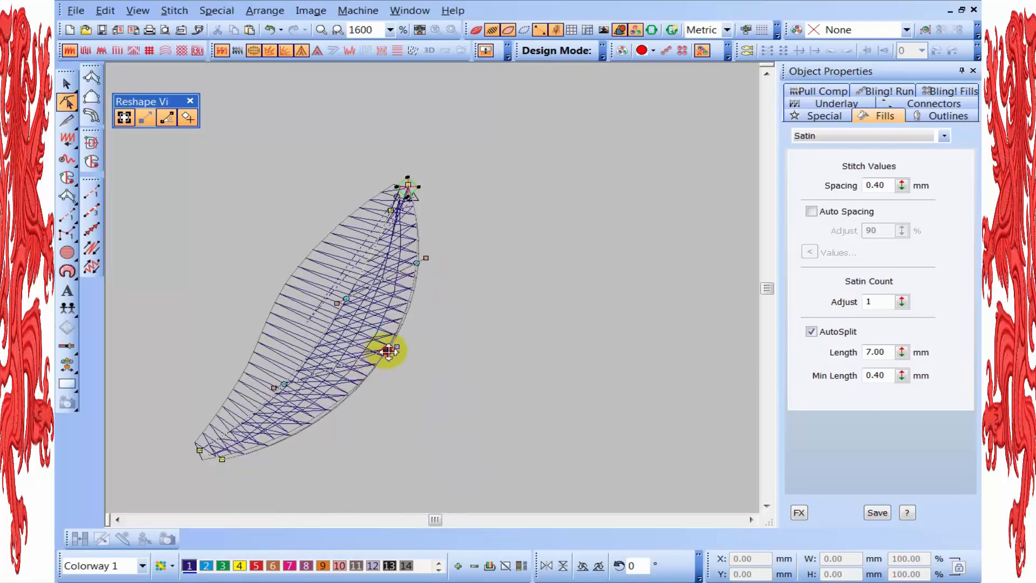
click(388, 351)
key(Escape)
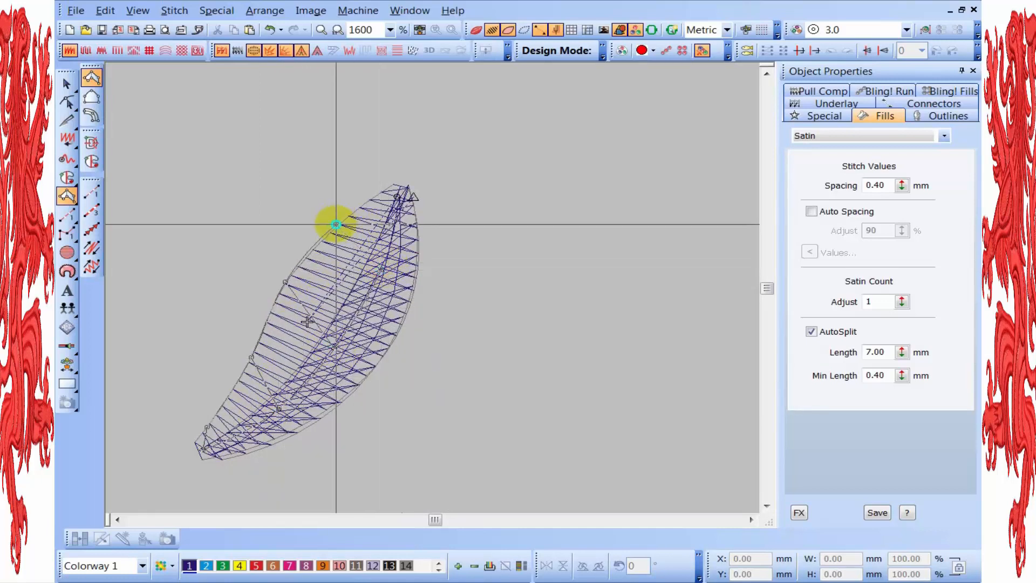
- Finish a second satin column covering the leaf's left half, ending at the tip
click(409, 180)
key(Return)
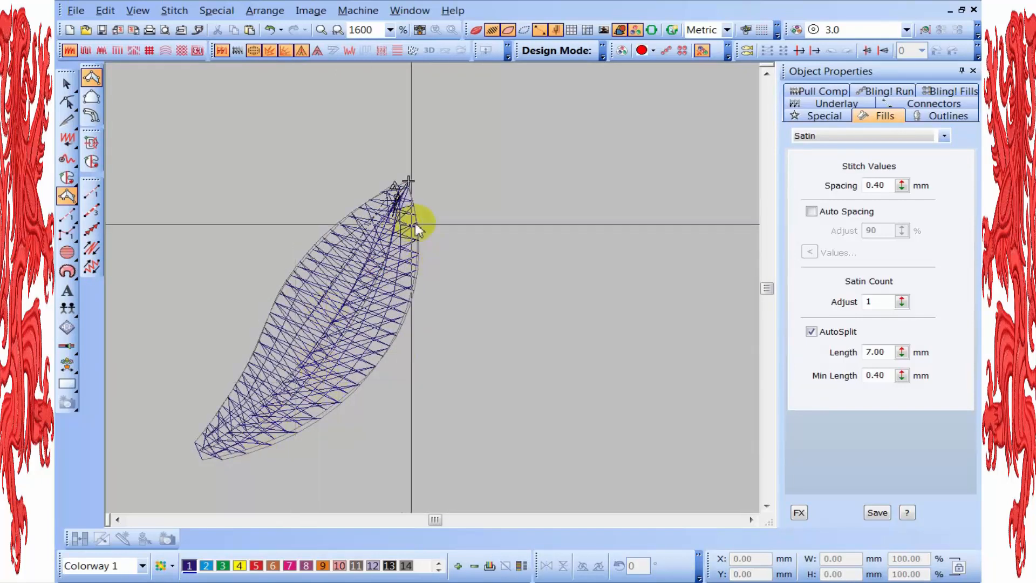
- Delete the original full-leaf satin object beneath the two half columns
scroll(407, 284, up, 1)
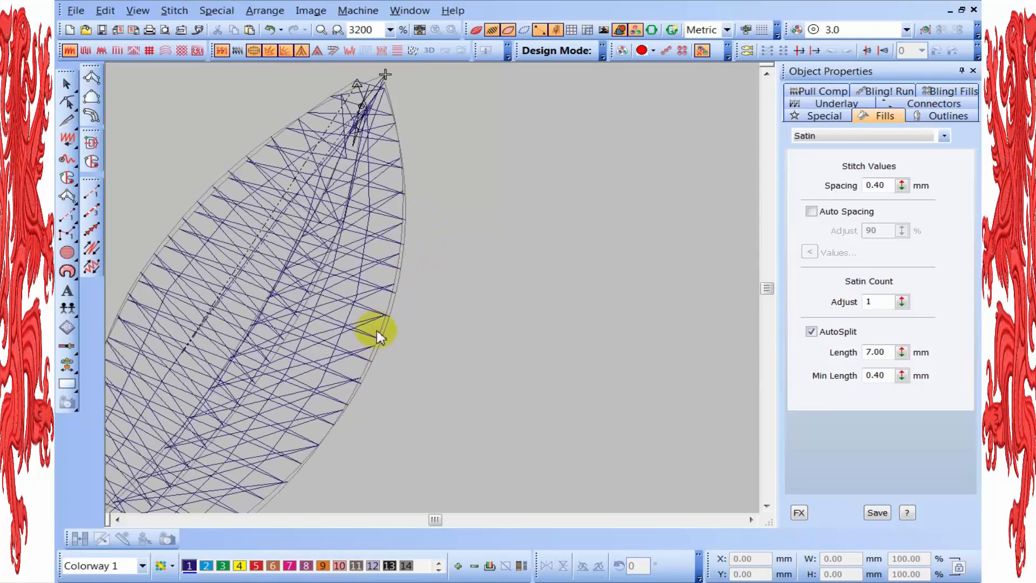
key(Escape)
click(396, 304)
click(396, 298)
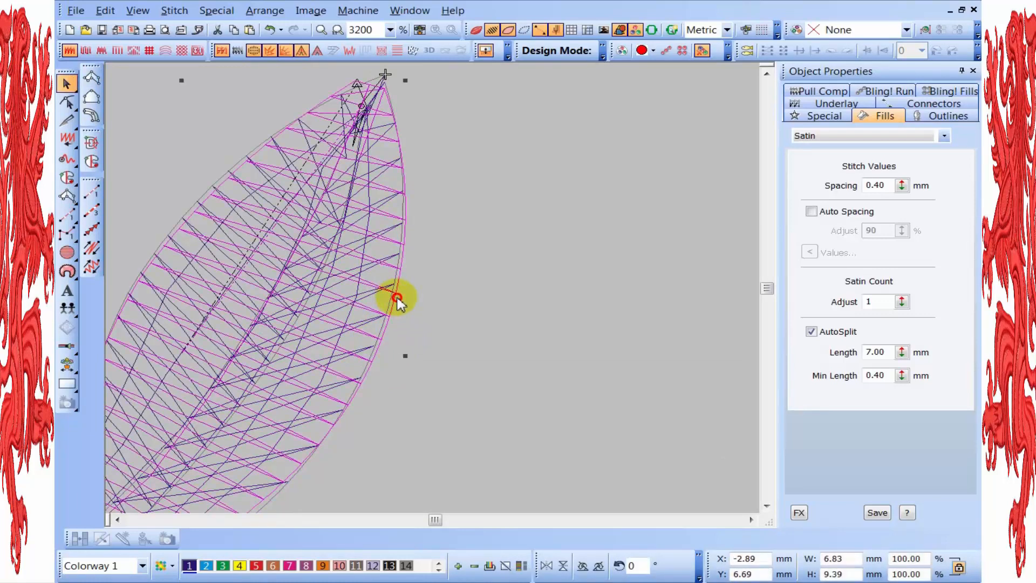
drag(396, 298, 291, 323)
key(Delete)
key(shift+z)
- Move the right half's start and end markers together at the leaf base and display the stitches in TrueView
click(325, 339)
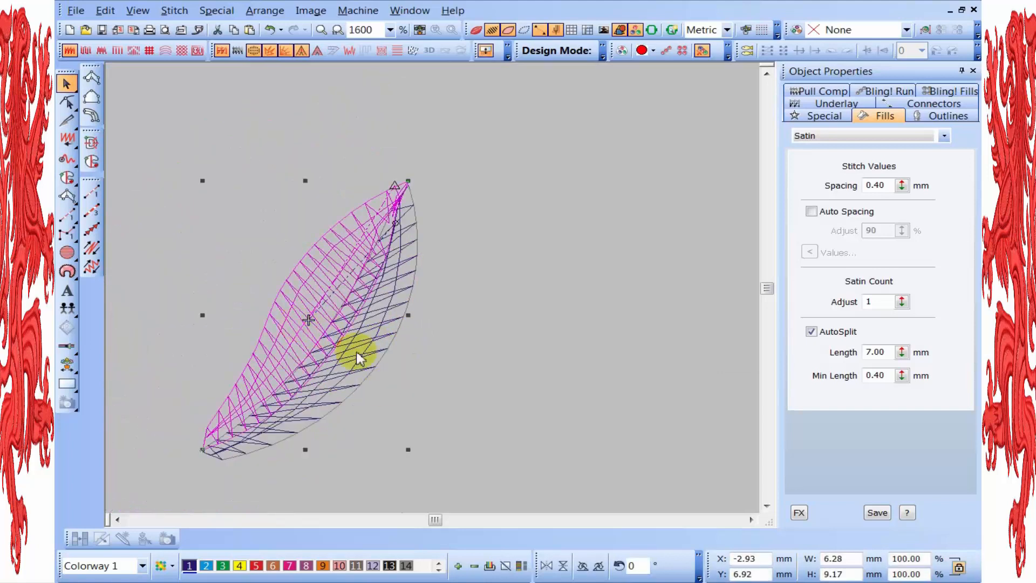
click(68, 107)
click(399, 190)
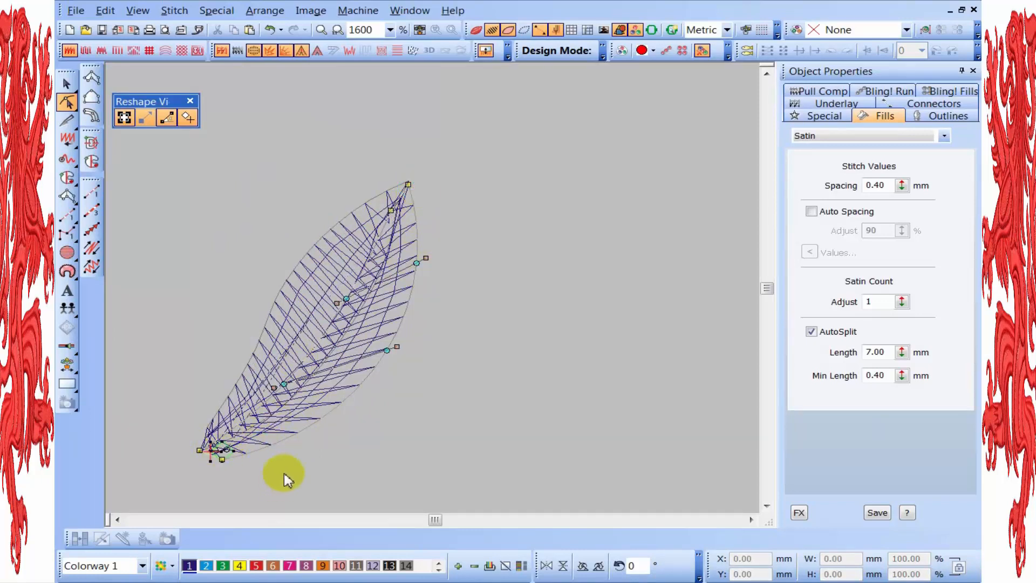
drag(224, 450, 207, 447)
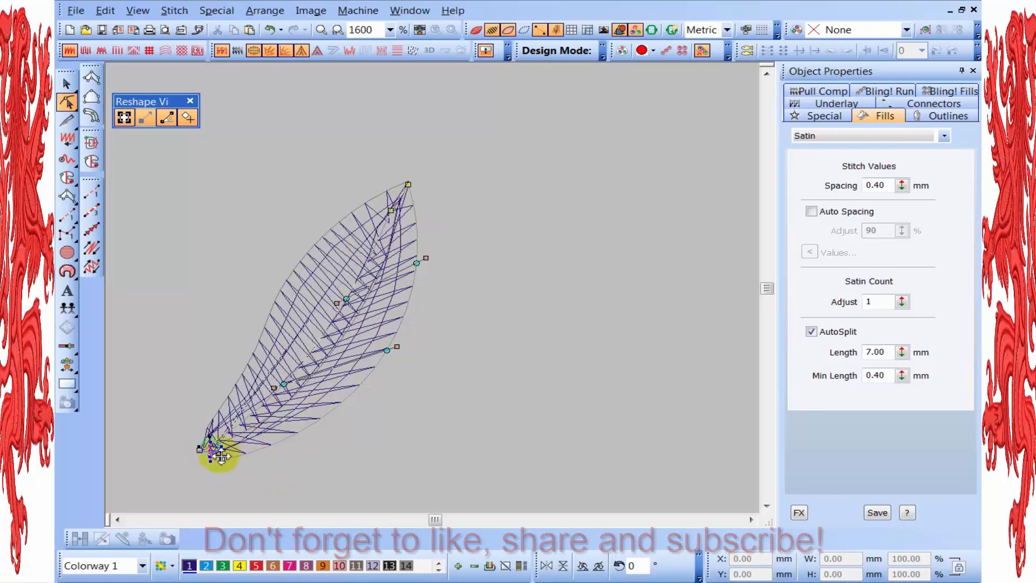
key(t)
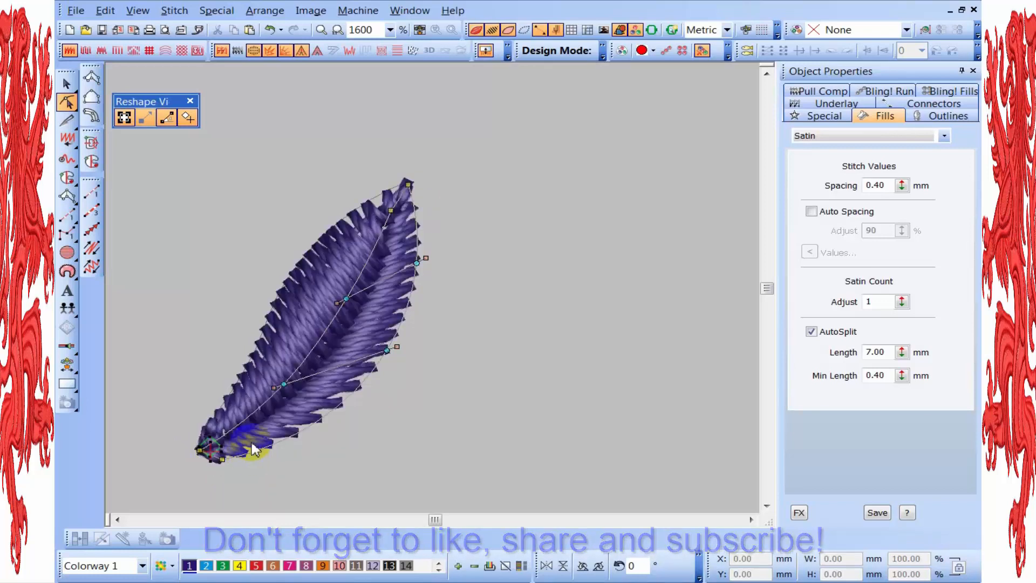
- Adjust the points on the right half's inner edge along the leaf's center line
key(z)
key(shift+z)
drag(288, 384, 280, 385)
click(337, 300)
drag(338, 302, 276, 305)
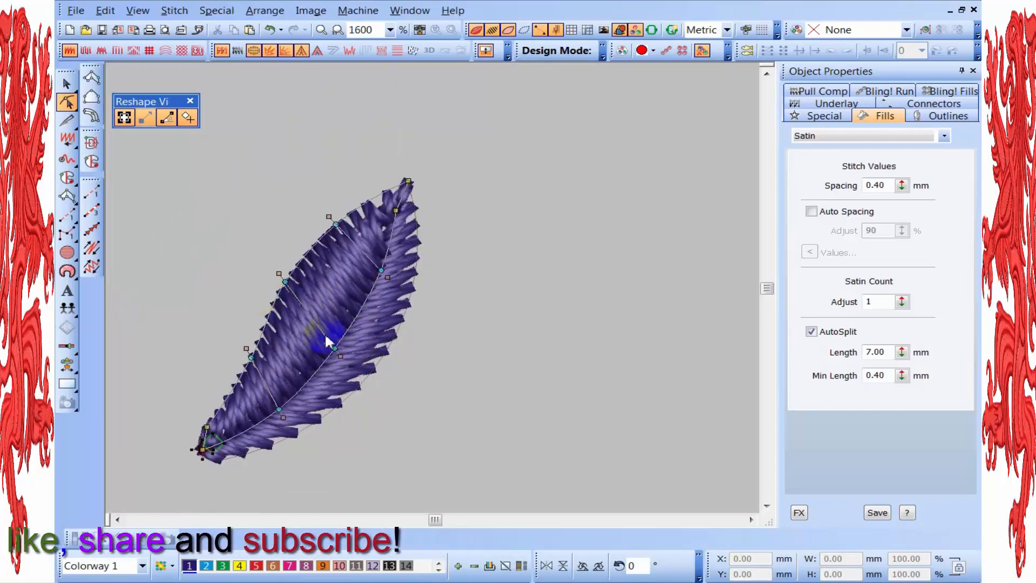
- Move the upper and middle inner-edge points of the left half toward the base to slant its stitches
drag(333, 350, 323, 362)
drag(396, 210, 404, 221)
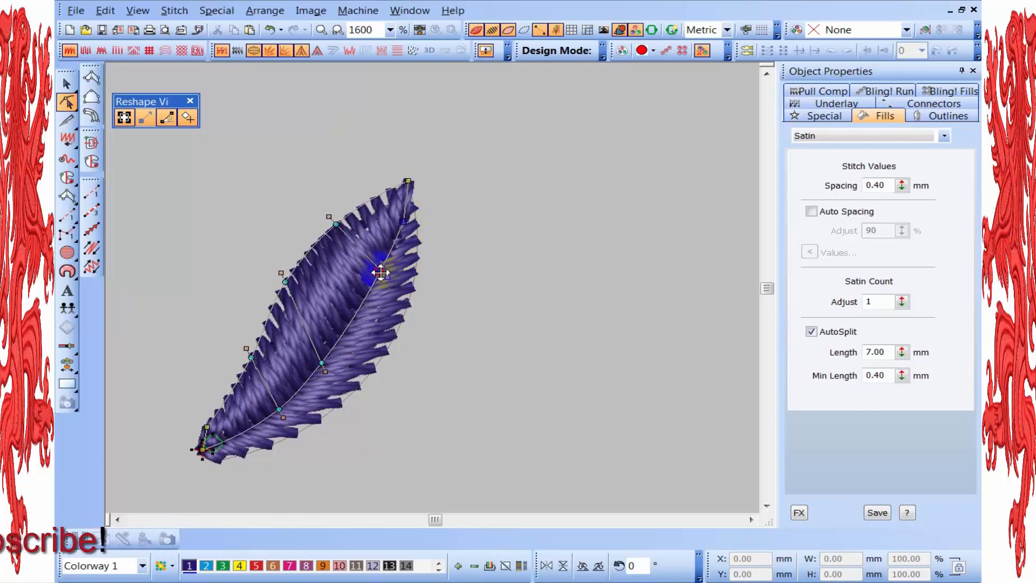
click(417, 230)
click(386, 230)
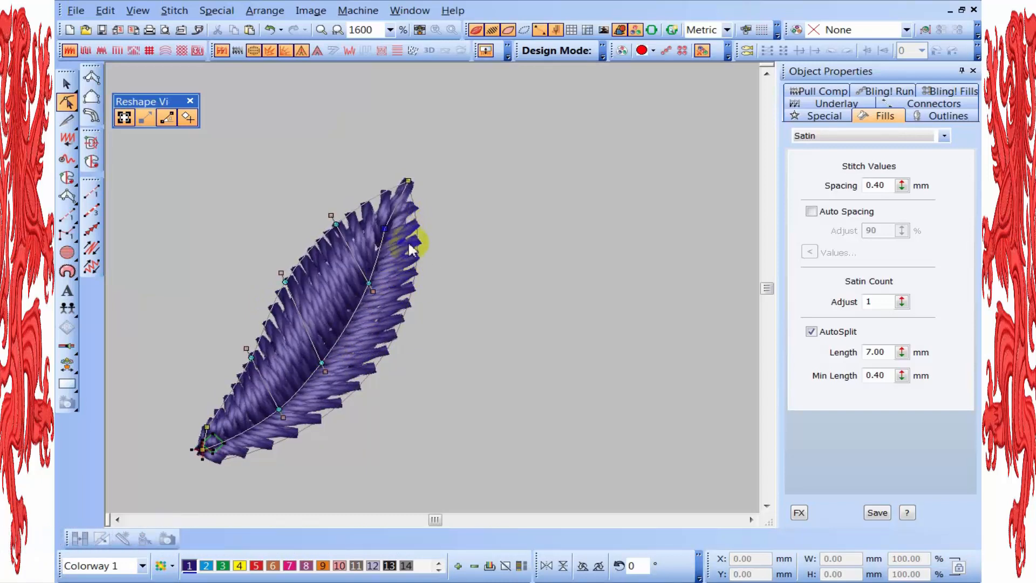
click(416, 265)
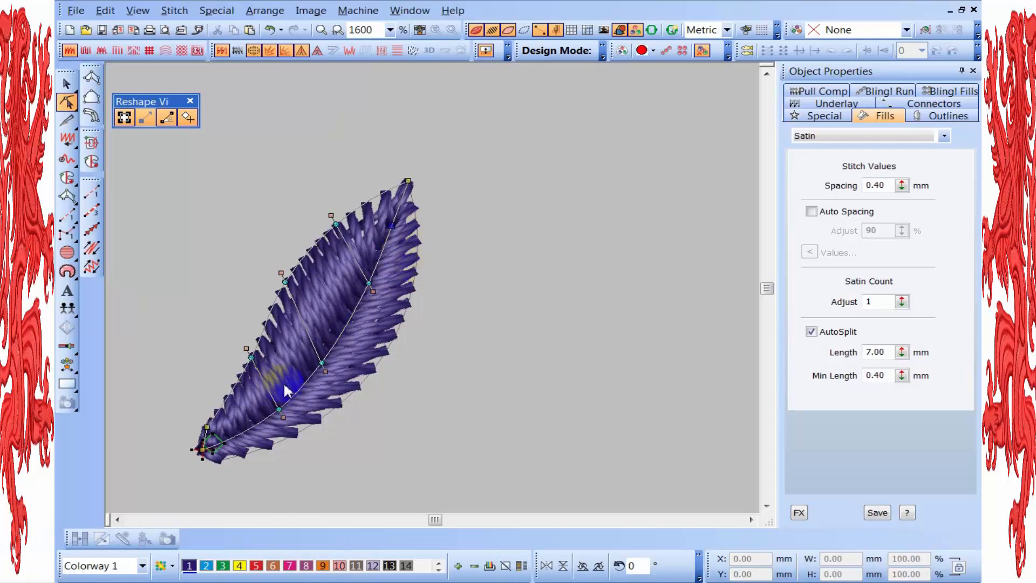
- Slide the left half's three inner-edge curve points further down the center line to steepen the stitch angles
click(262, 425)
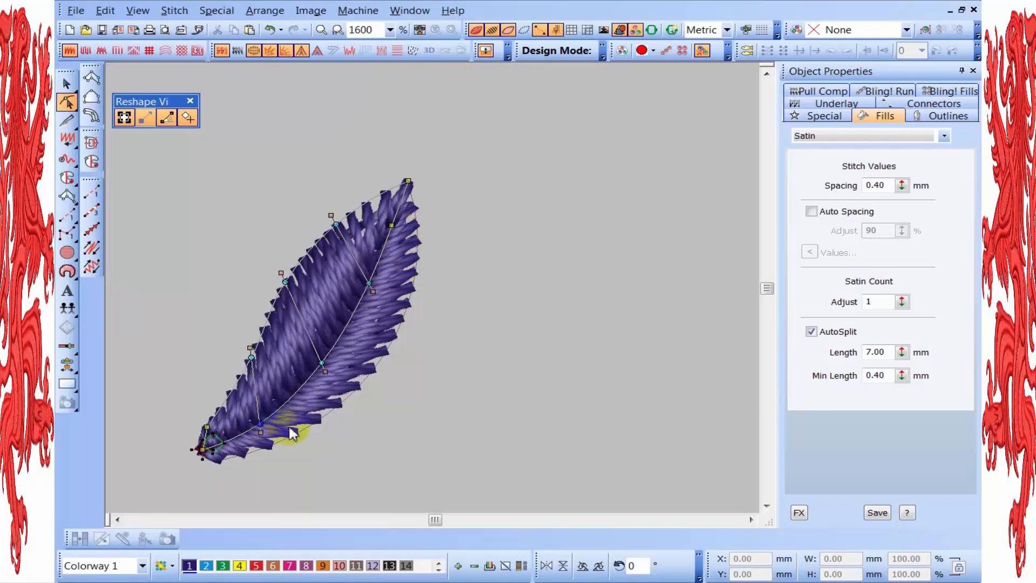
drag(322, 363, 308, 383)
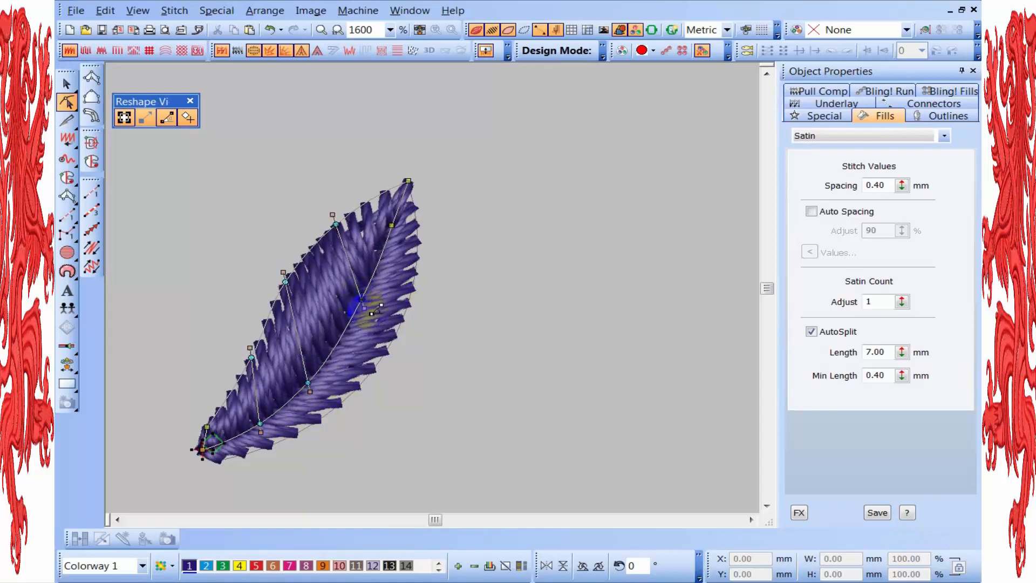
click(387, 333)
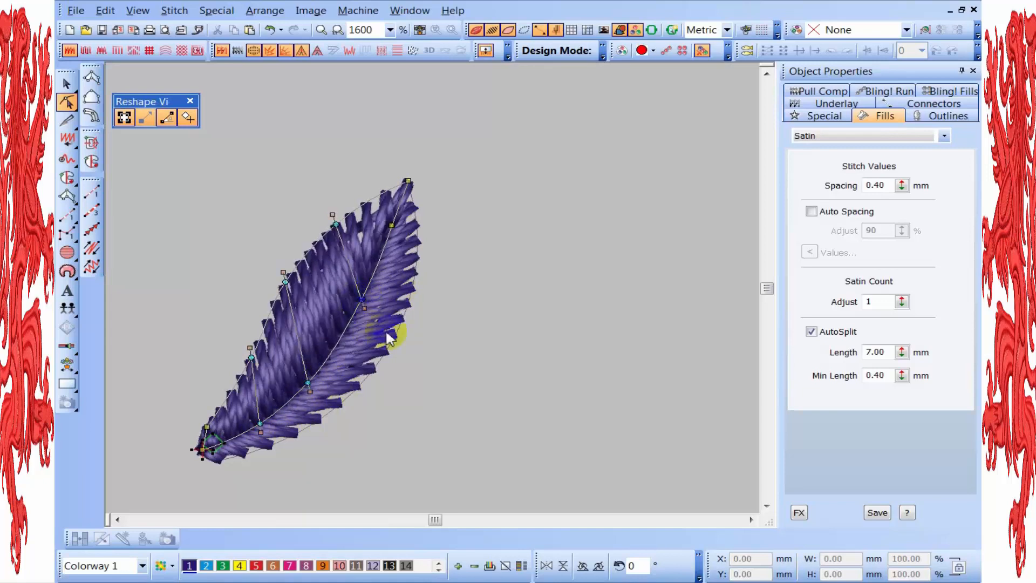
- Pull the left half's three outer-edge curve points slightly outward to even out the leaf's outline
click(340, 221)
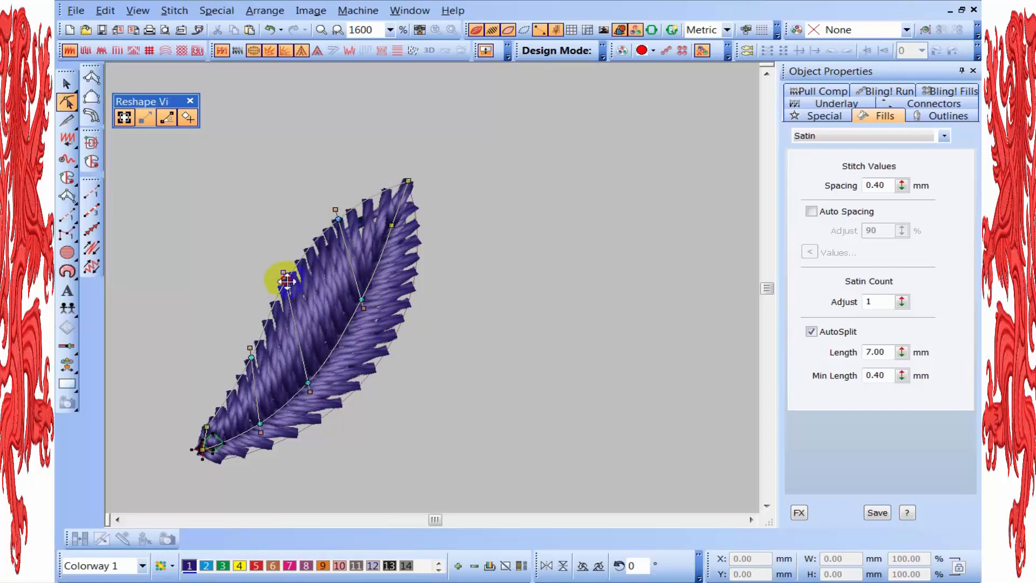
click(265, 412)
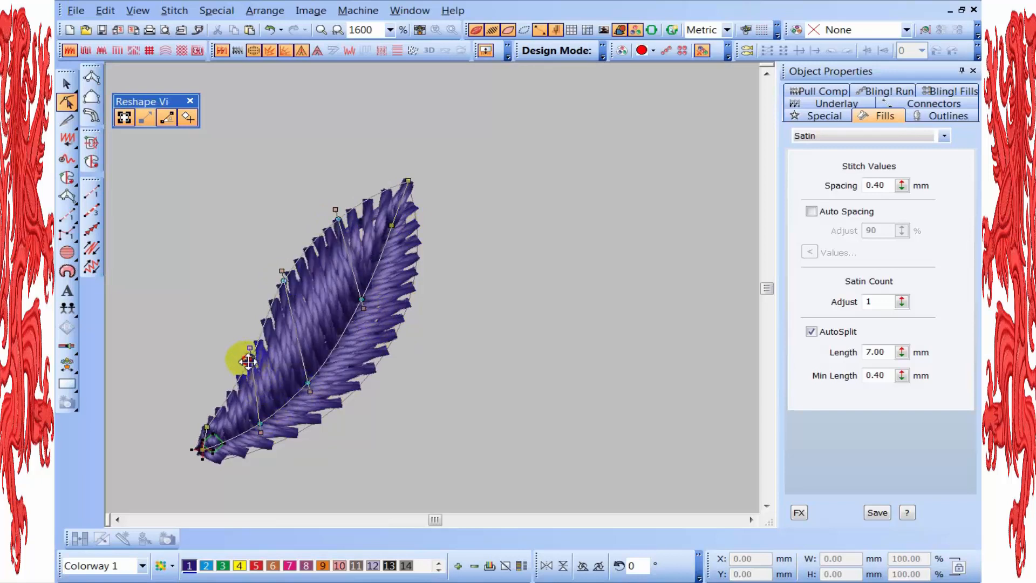
drag(248, 361, 243, 357)
key(Escape)
key(shift+z)
key(shift+z)
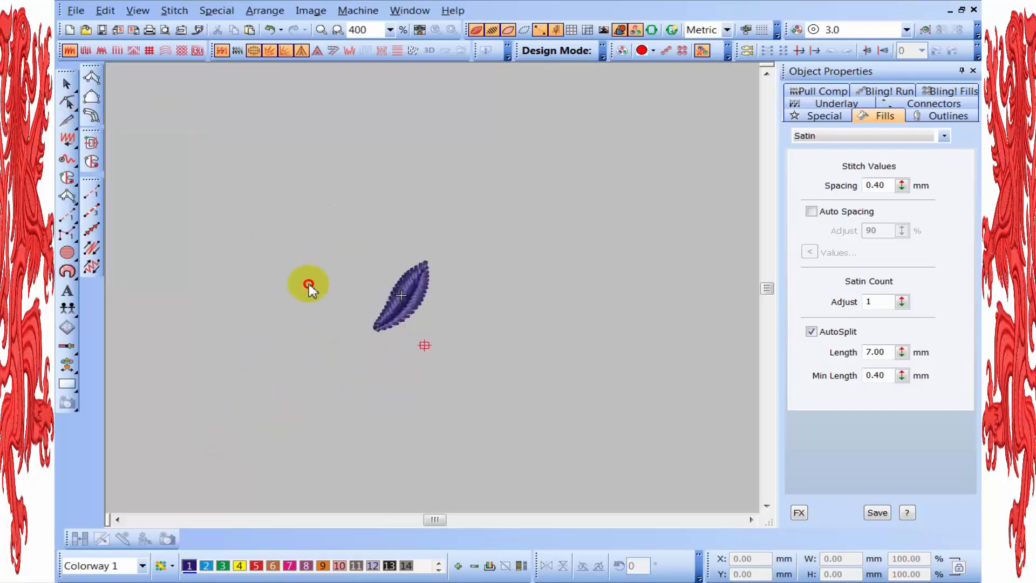
- Duplicate both halves of the leaf and mirror the copy horizontally
drag(477, 404, 475, 406)
key(z)
key(z)
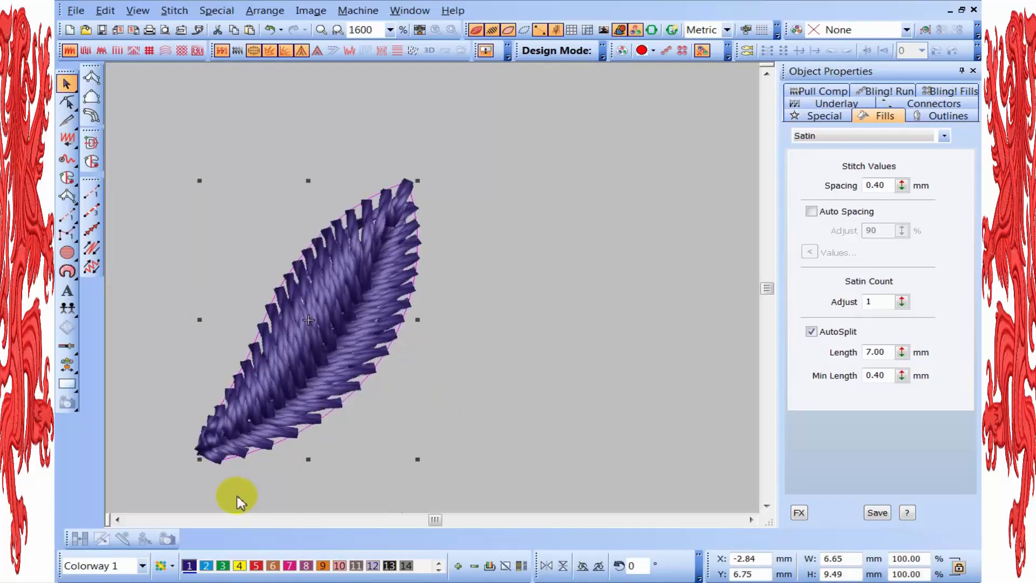
key(shift+z)
right_click(329, 302)
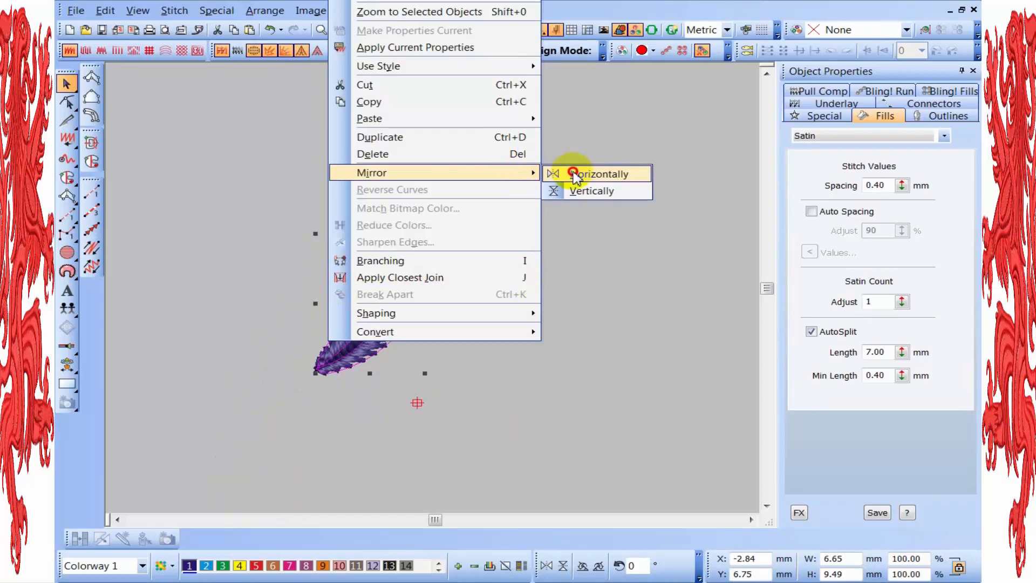
click(576, 176)
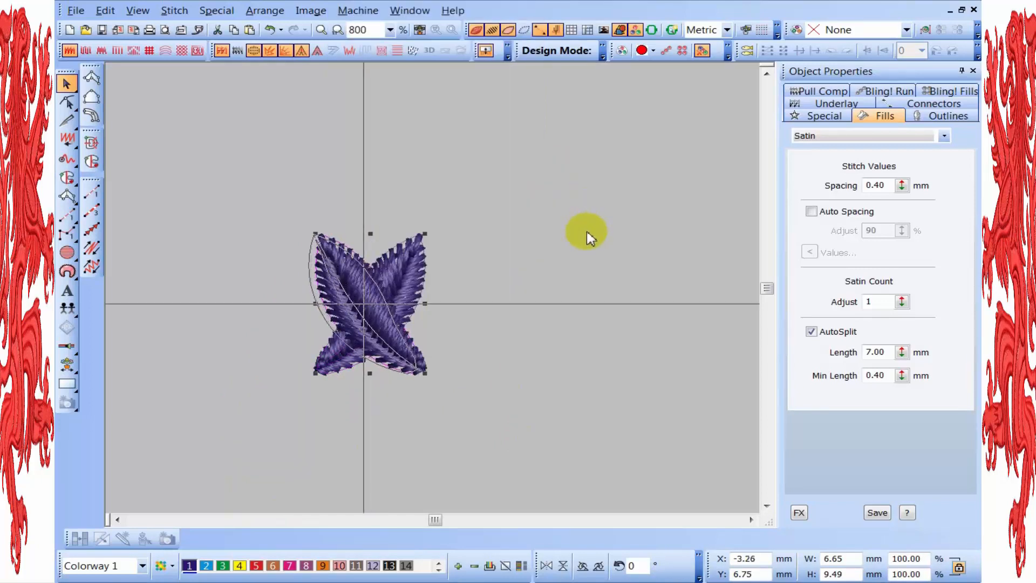
- Move the mirrored leaf about 6 mm to the left so that the two leaf bases meet in a V
key(Left)
key(Left)
key(Left)
key(Left)
key(Left)
key(Left)
key(Left)
key(Left)
key(Left)
key(Left)
key(Left)
key(Left)
key(Left)
key(Left)
key(Left)
key(Left)
key(Left)
key(Left)
key(Left)
key(Left)
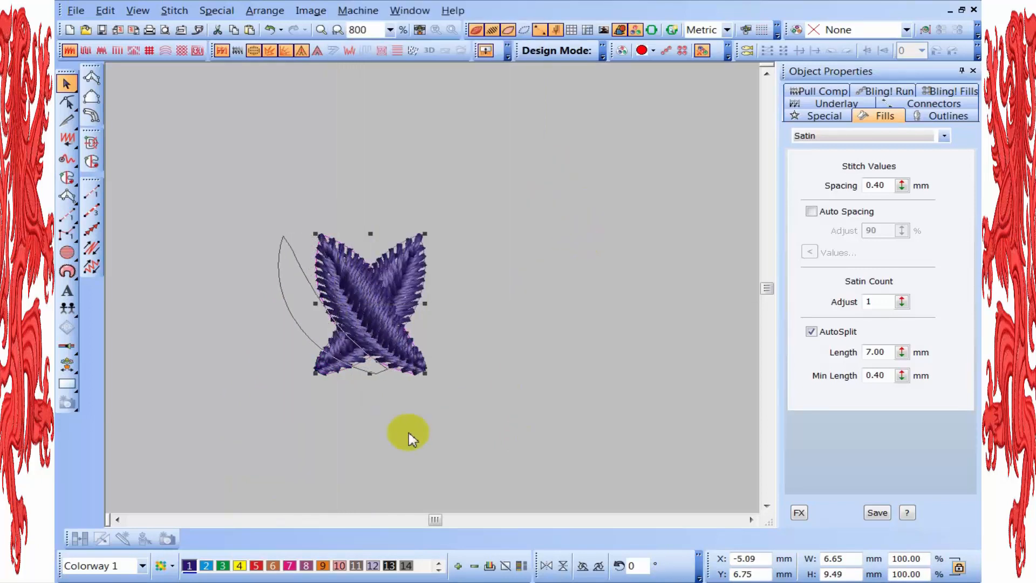
key(Left)
key(Left)
key(Left)
key(Left)
key(Left)
key(Left)
key(Left)
key(Left)
key(Left)
key(Left)
key(Left)
key(Left)
key(Left)
key(Left)
key(Left)
key(Left)
key(Left)
key(Left)
key(Left)
key(Left)
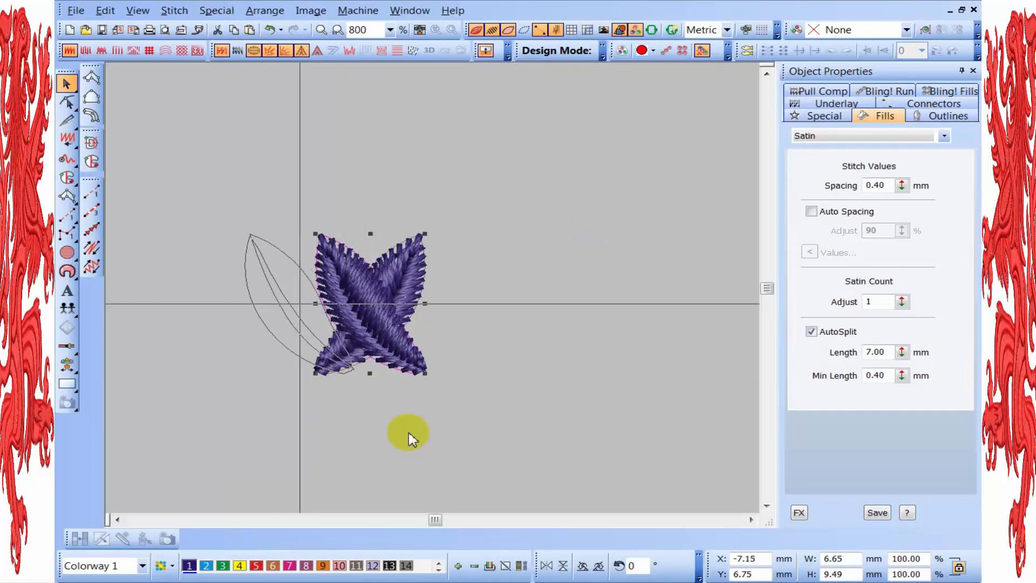
key(Left)
key(Left)
key(Left)
key(Left)
key(Left)
key(Left)
key(Left)
key(Left)
key(Left)
key(Left)
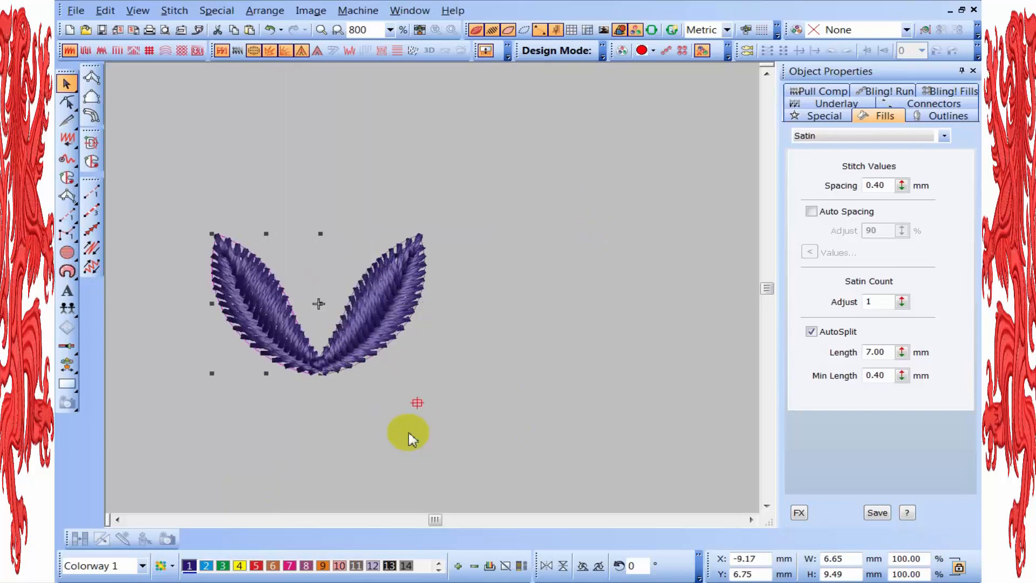
key(Right)
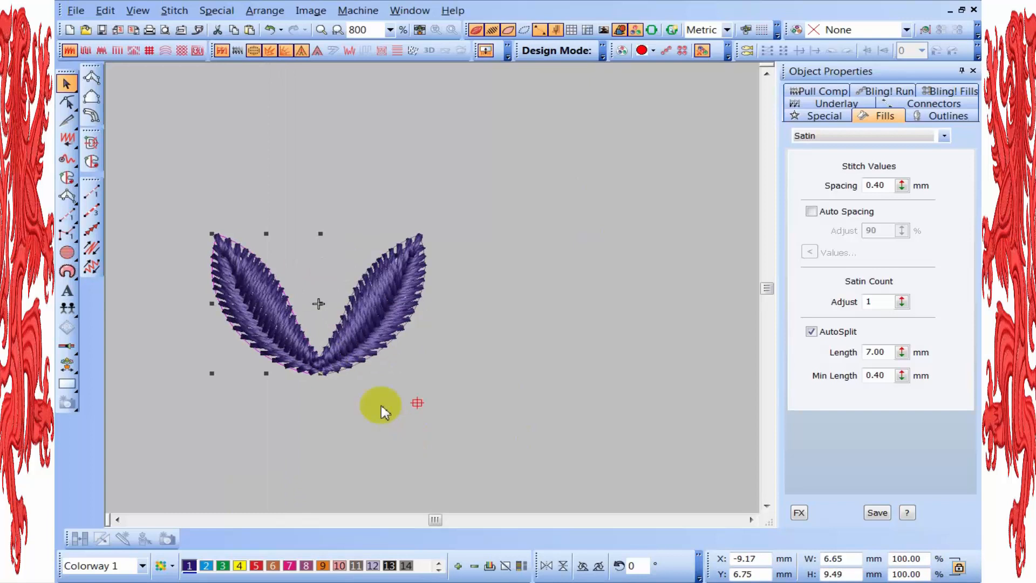
key(Escape)
- Select both leaves, duplicate the pair and place the copy about 8 mm directly below the original
key(shift+z)
key(z)
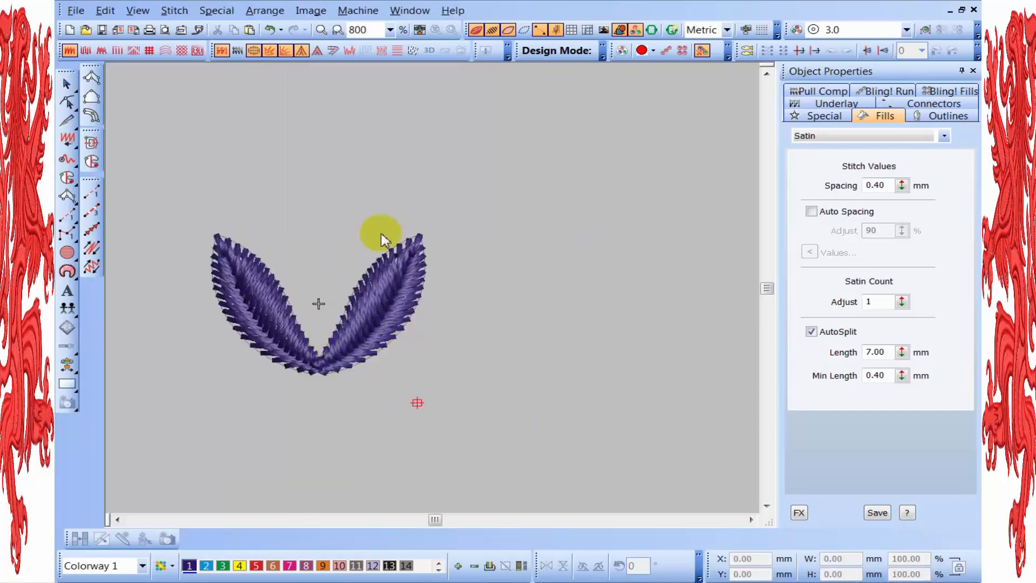
drag(484, 423, 484, 423)
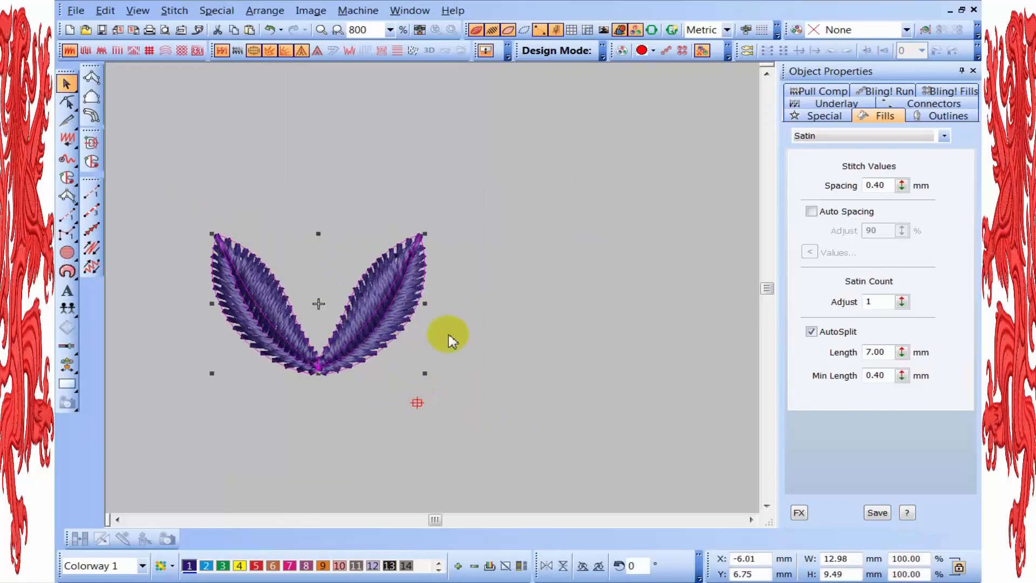
key(shift+z)
key(Down)
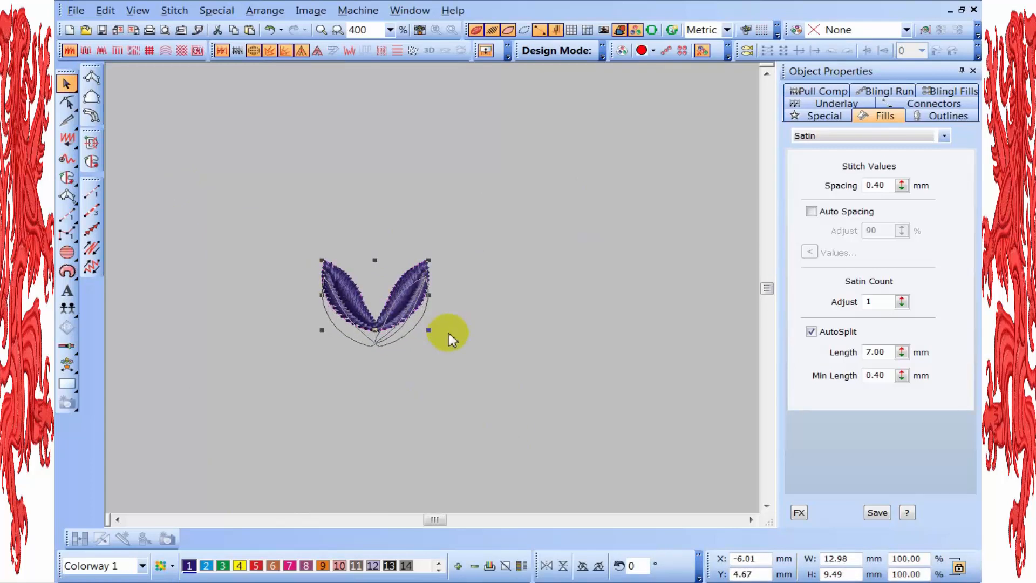
key(Down)
key(Down)
key(Down)
key(Down)
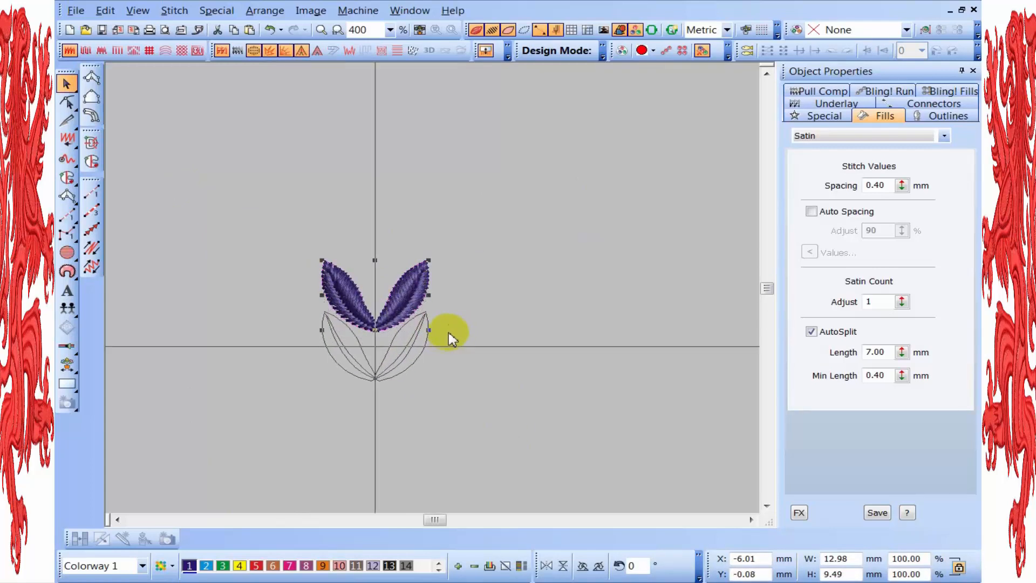
key(Down)
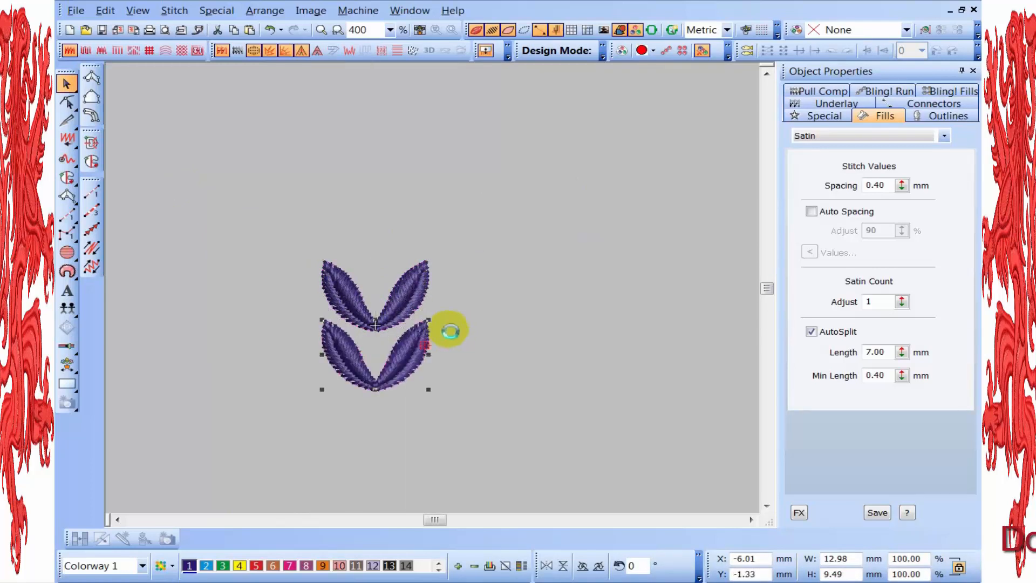
- Duplicate the second leaf pair and place the copy about 7 mm below it as a third pair
key(shift+z)
key(Down)
key(Down)
key(Down)
key(Down)
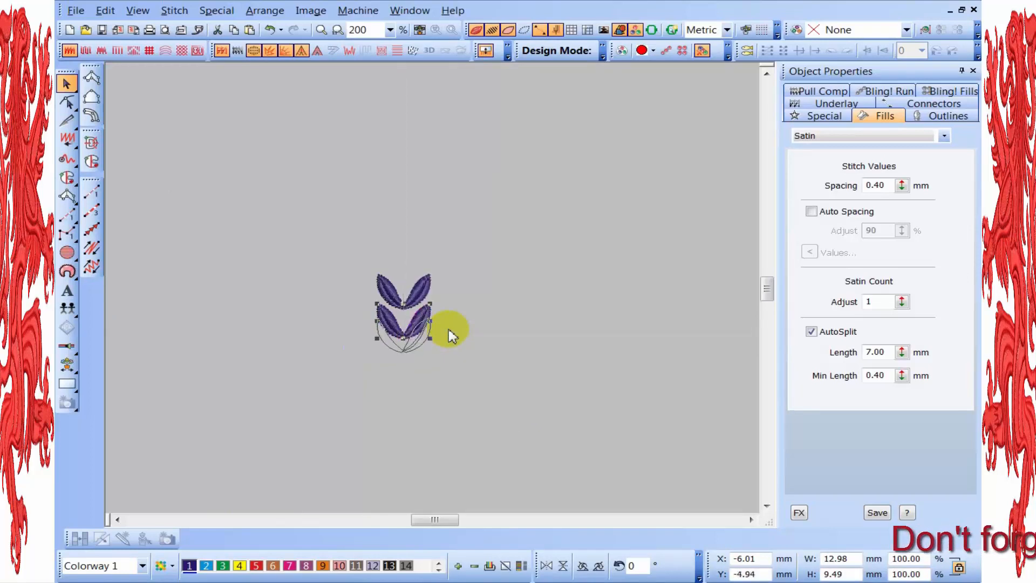
key(z)
key(Down)
key(Down)
key(Down)
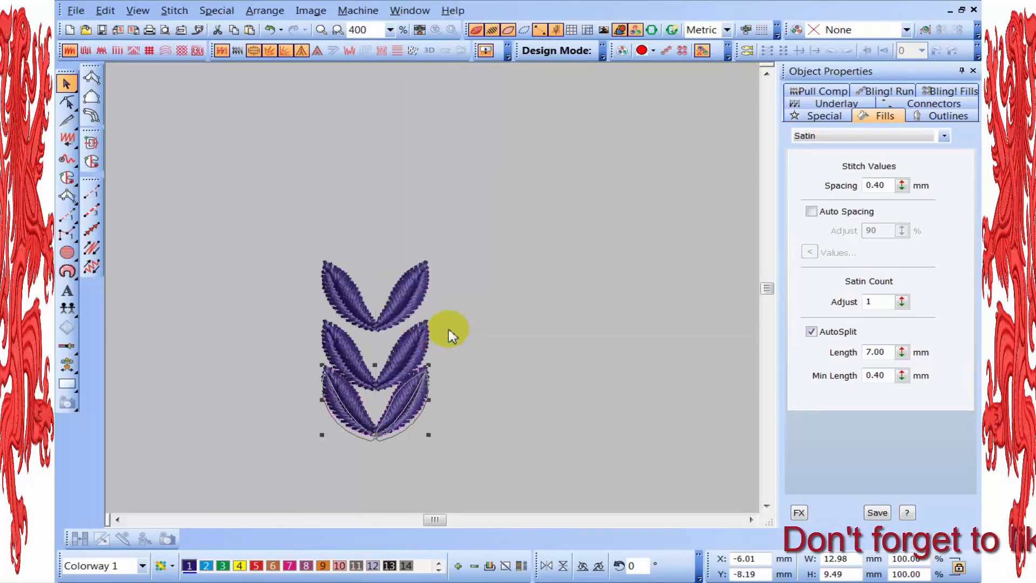
- Rotate the third leaf pair slightly counterclockwise and nudge it a little to the right
click(408, 432)
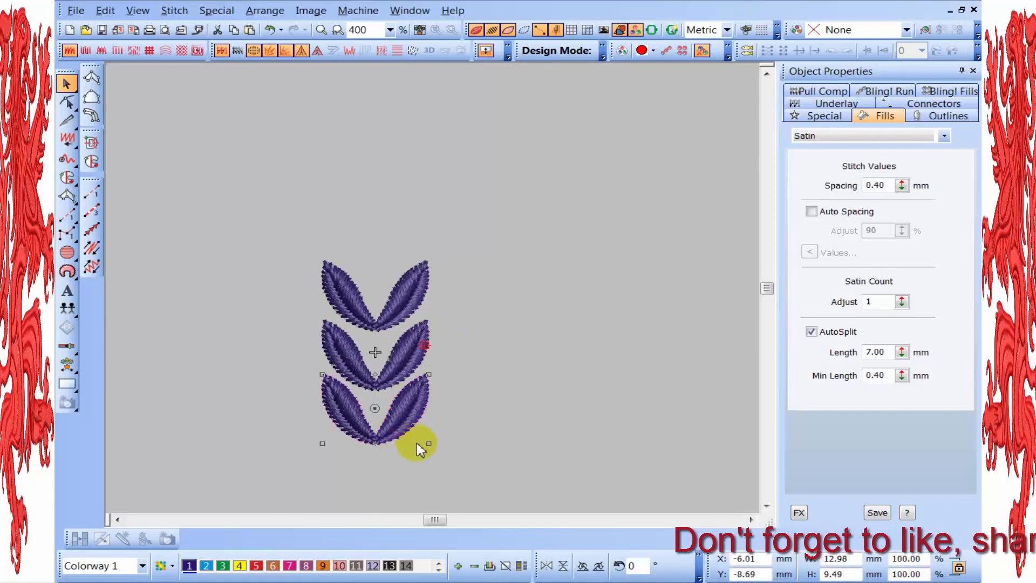
drag(429, 444, 431, 442)
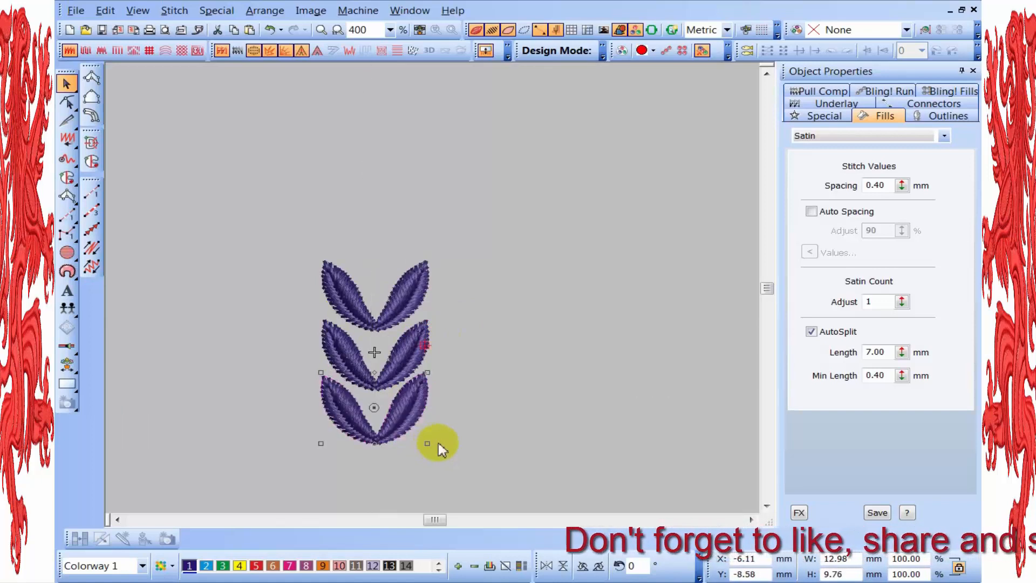
key(Right)
key(Right)
key(Right)
key(Right)
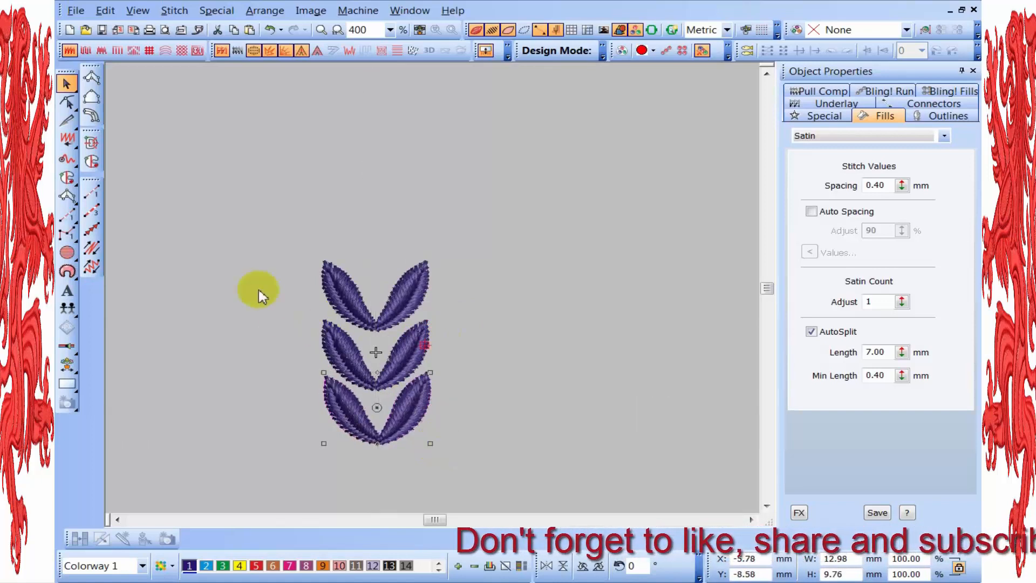
- Select the second leaf pair and rotate it slightly counterclockwise
click(380, 372)
click(380, 374)
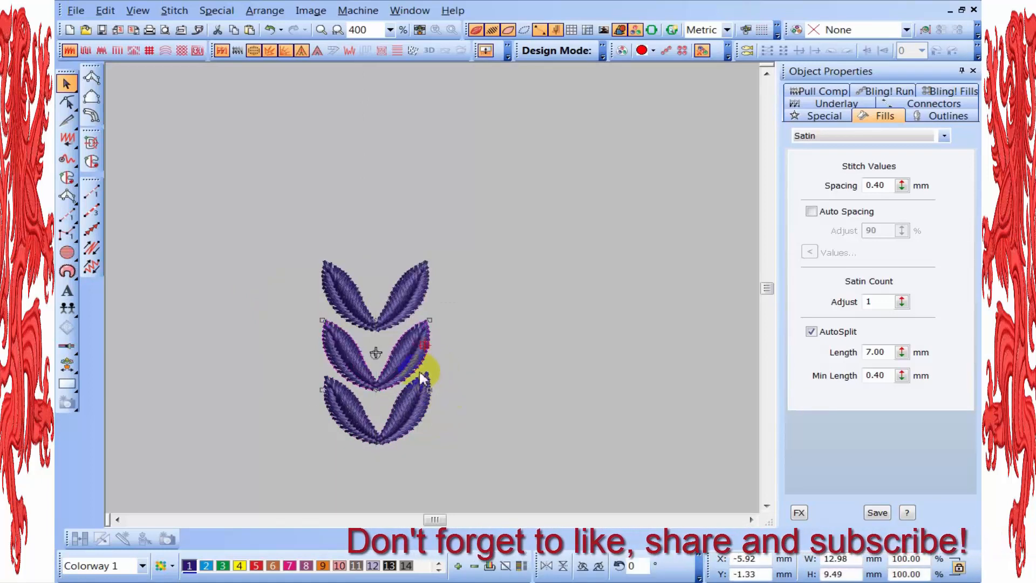
drag(431, 388, 444, 398)
- Duplicate the third leaf pair, place the copy about 7.5 mm below it and rotate the copy slightly counterclockwise
drag(267, 348, 490, 424)
key(Left)
key(Down)
key(Down)
key(Down)
key(Down)
key(Down)
key(Down)
key(Down)
key(Down)
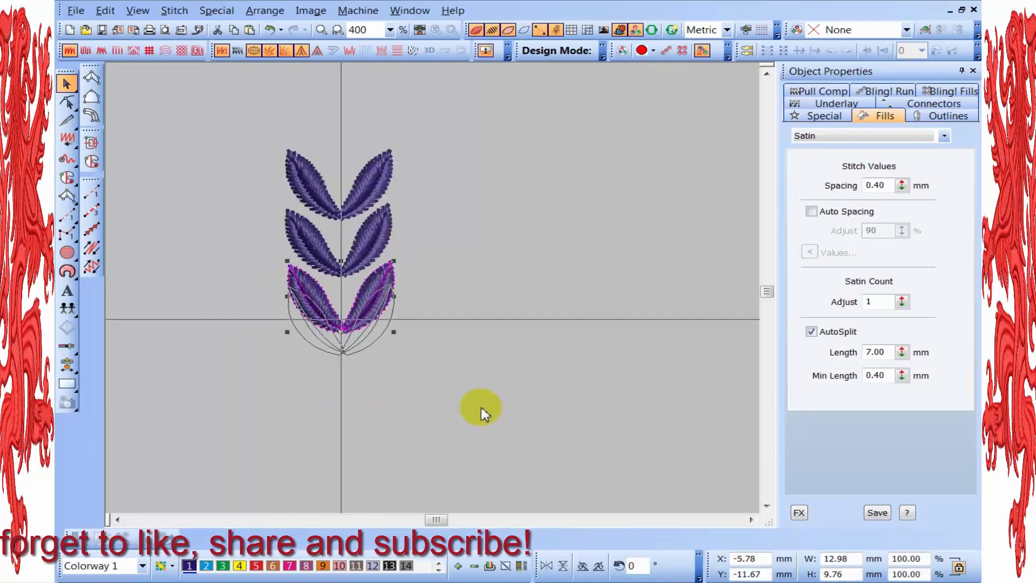
key(Down)
key(Down)
key(Down)
key(Down)
key(Down)
key(Down)
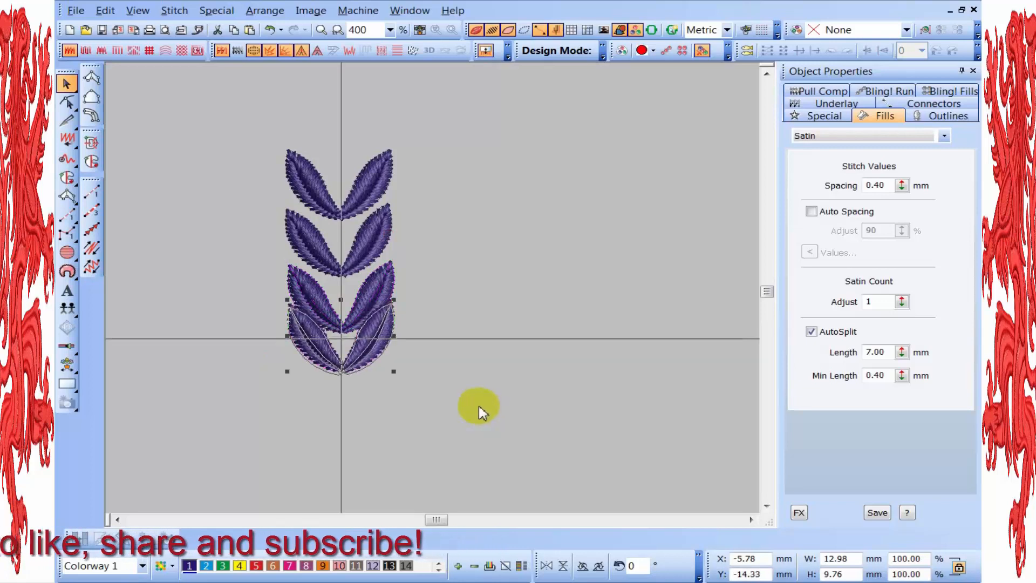
key(Down)
key(Down)
click(329, 385)
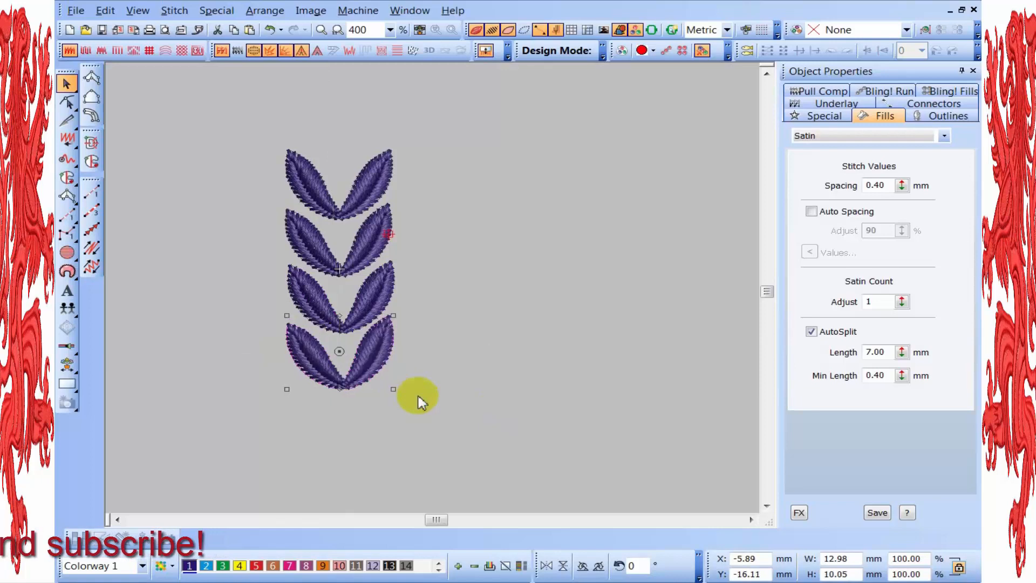
- Draw a curved Run stitch stem, about 17 mm wide and 31 mm high, from above the top leaf pair toward the lower right
click(99, 197)
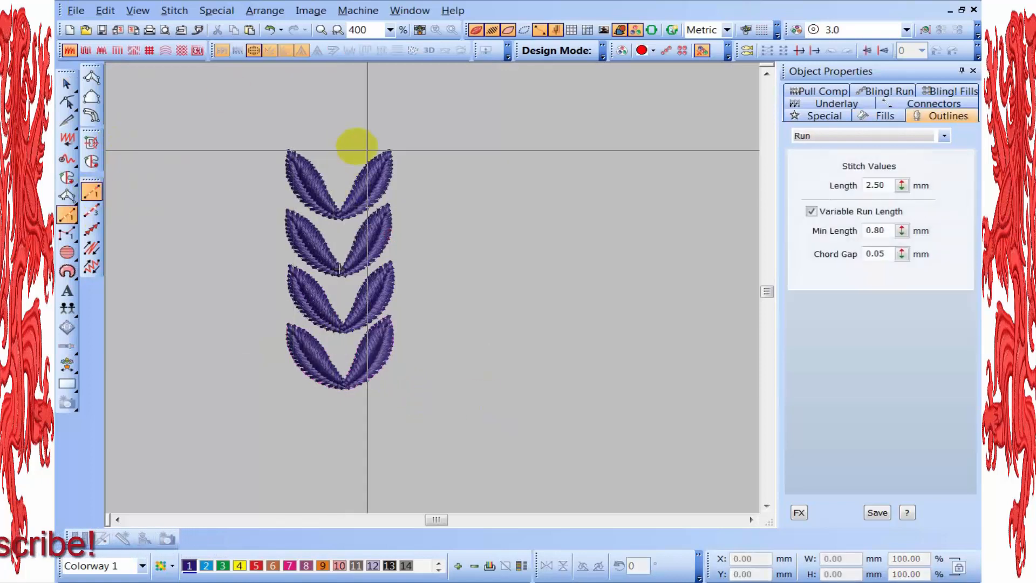
click(344, 125)
click(343, 282)
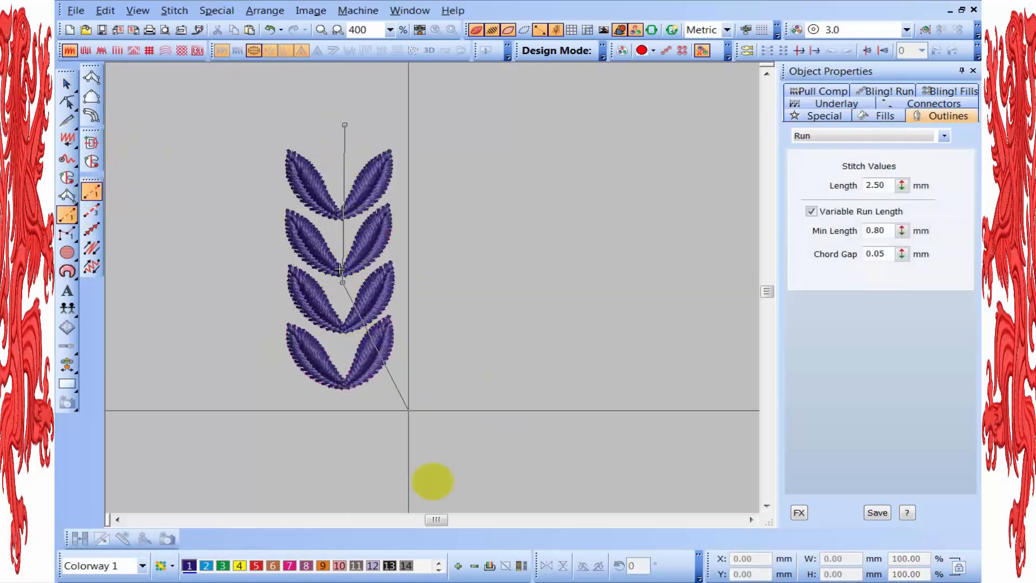
key(BackSpace)
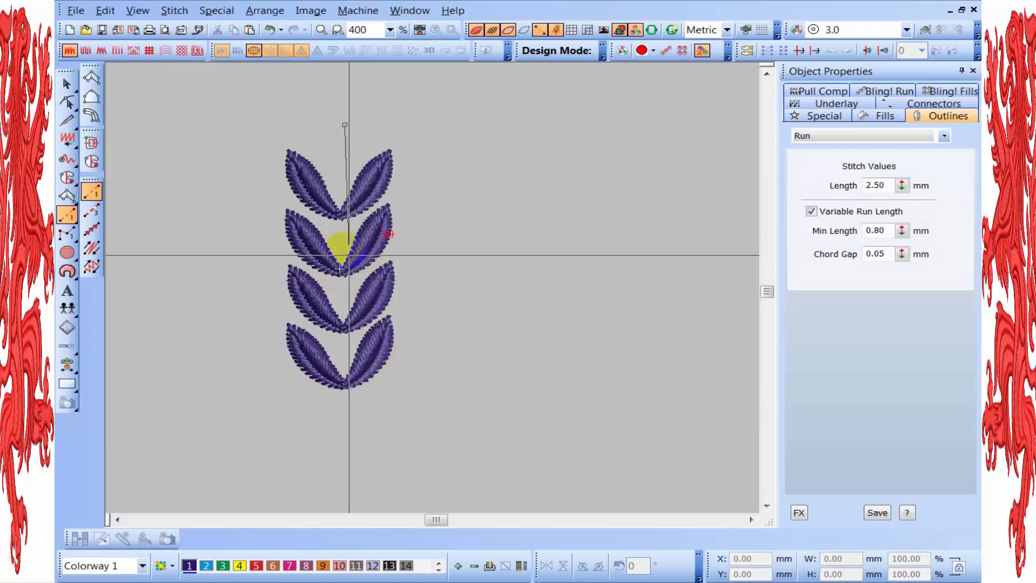
right_click(359, 246)
click(482, 353)
click(482, 353)
key(Return)
key(Escape)
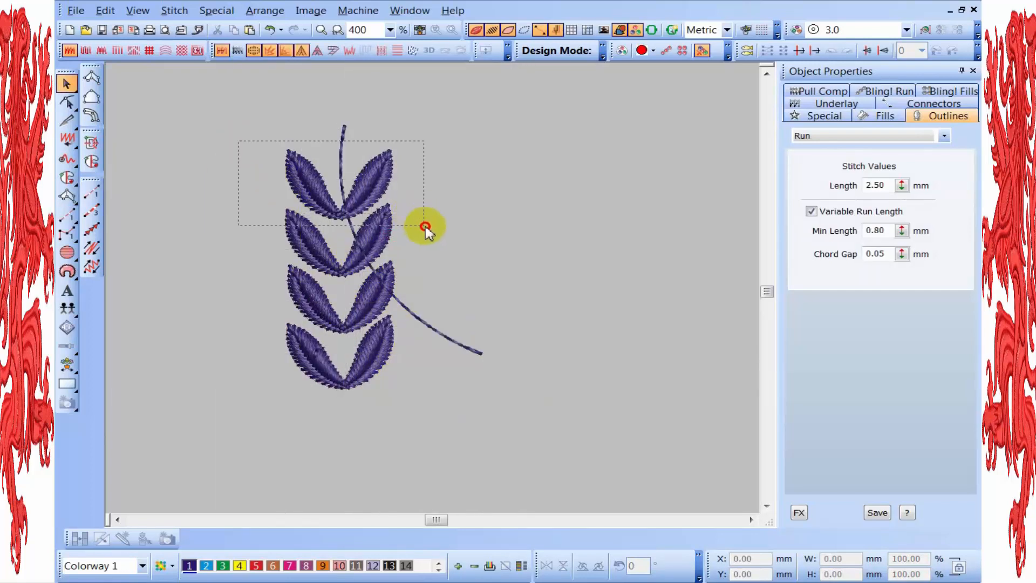
- Move the top leaf pair up along the stem and rotate it slightly to follow the stem's direction
drag(425, 229, 425, 229)
drag(370, 196, 368, 160)
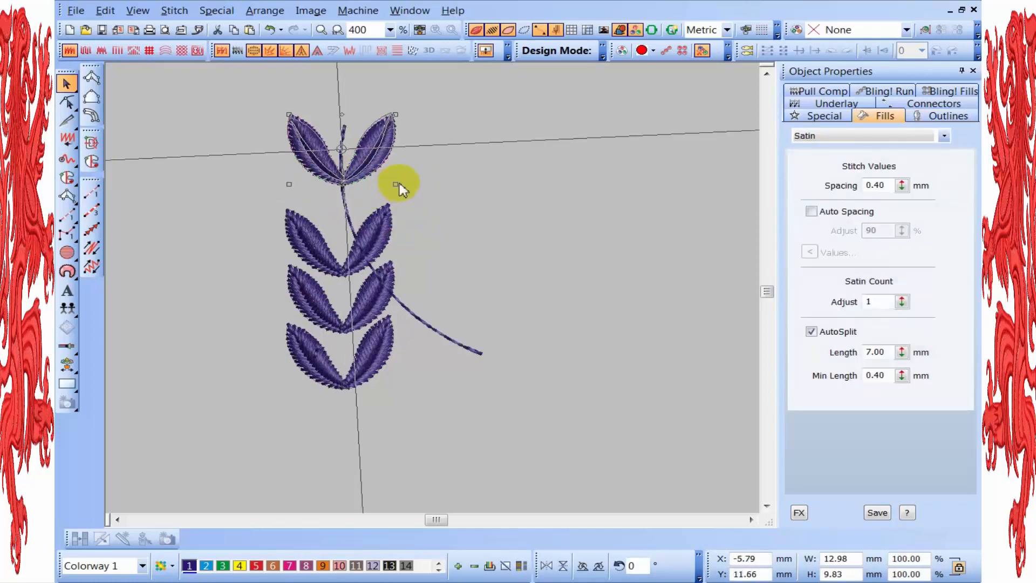
drag(229, 204, 415, 292)
click(365, 257)
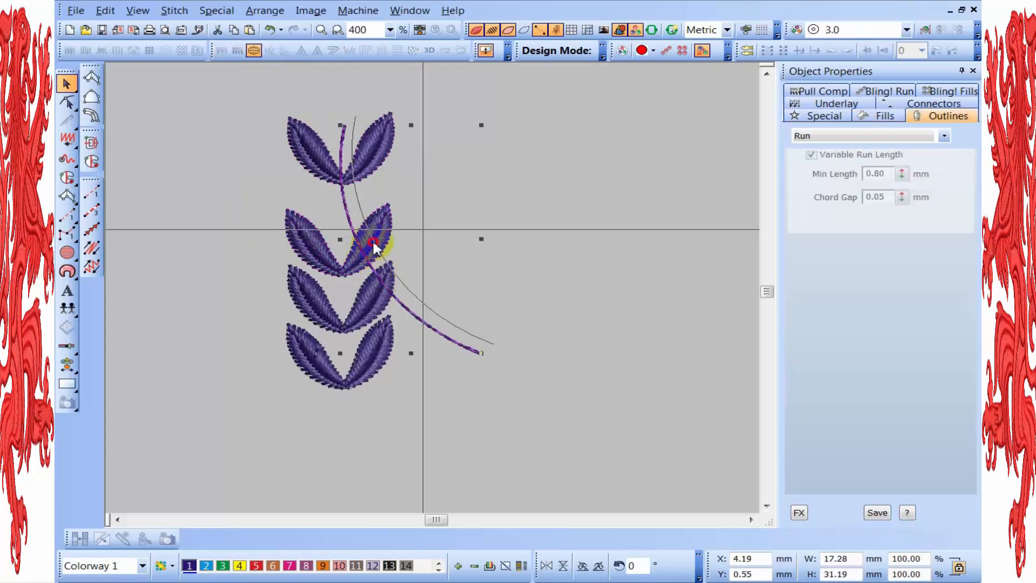
click(252, 215)
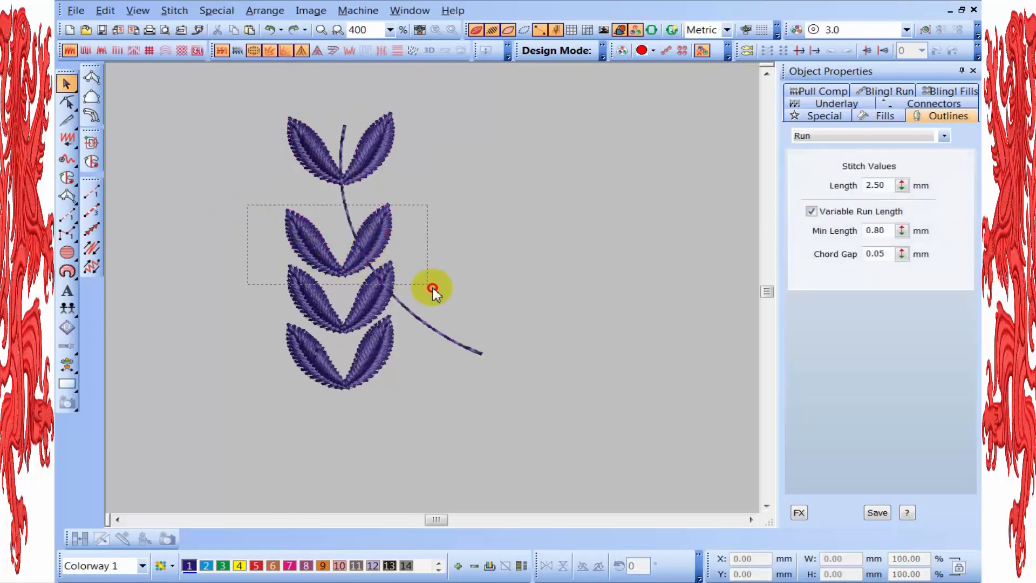
drag(433, 292, 432, 290)
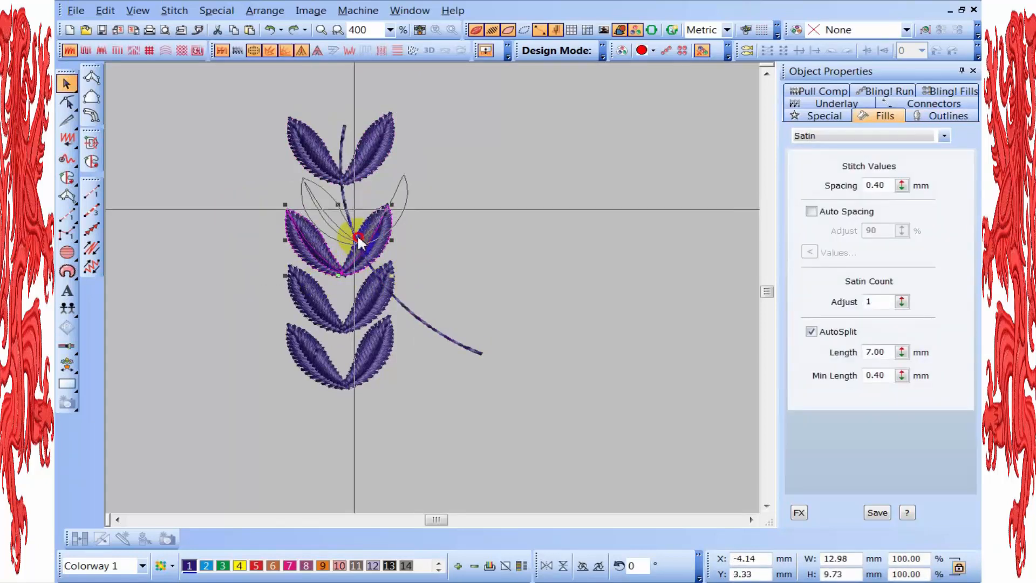
drag(358, 241, 373, 211)
click(403, 286)
key(ctrl+z)
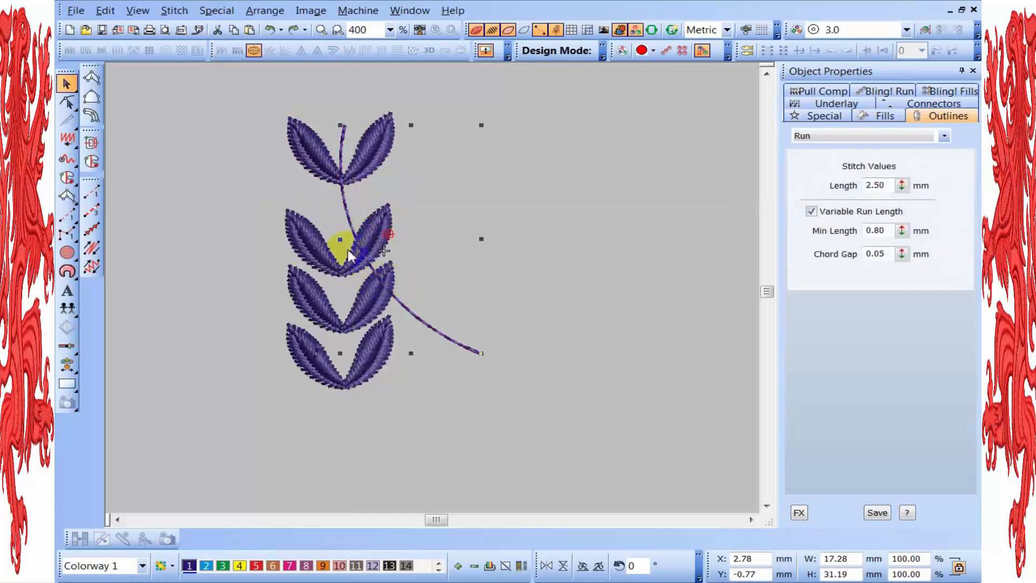
- Select the whole second leaf pair and move it up and right so that its base sits on the stem
click(430, 277)
drag(443, 295, 442, 294)
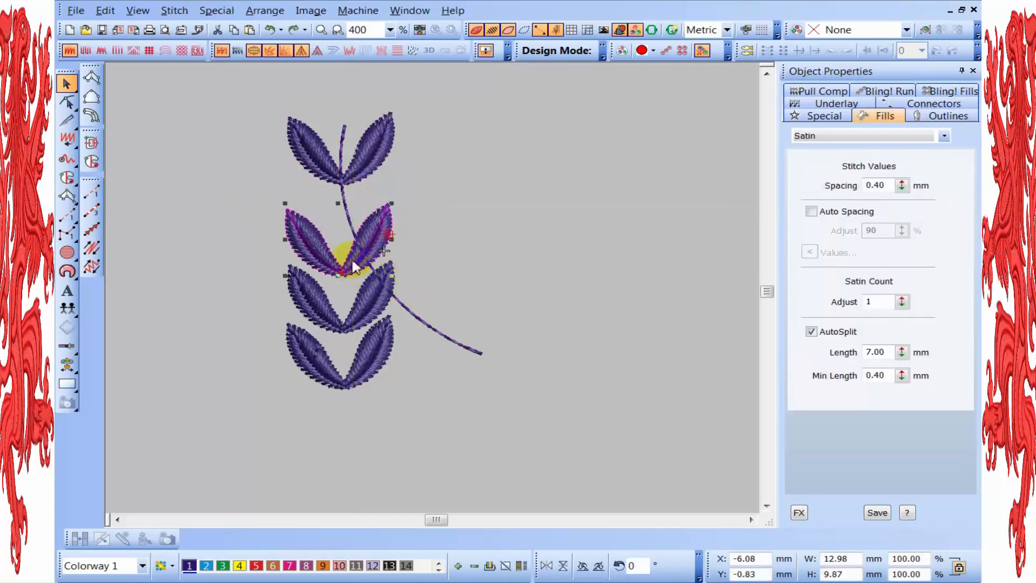
drag(361, 235, 366, 225)
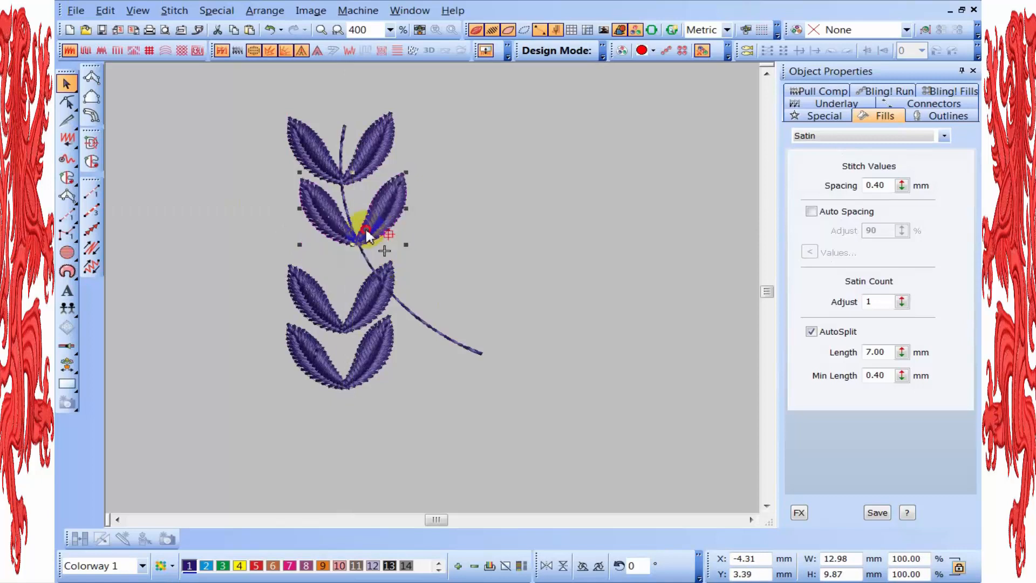
- Rotate the second leaf pair slightly counterclockwise and nudge it so that its base meets the stem
drag(418, 245, 425, 250)
key(Left)
key(Left)
key(Left)
key(Left)
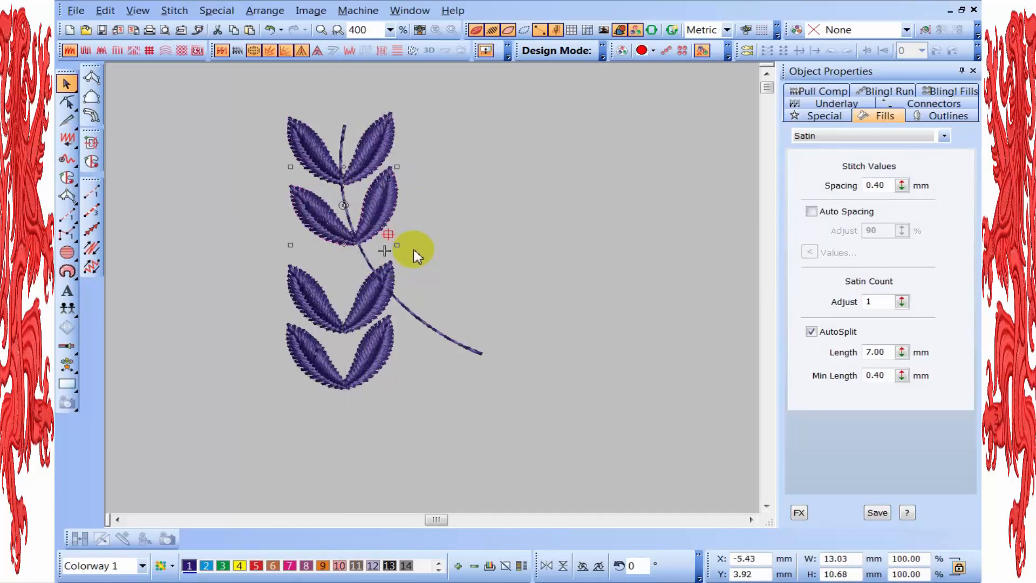
drag(399, 246, 397, 255)
key(Up)
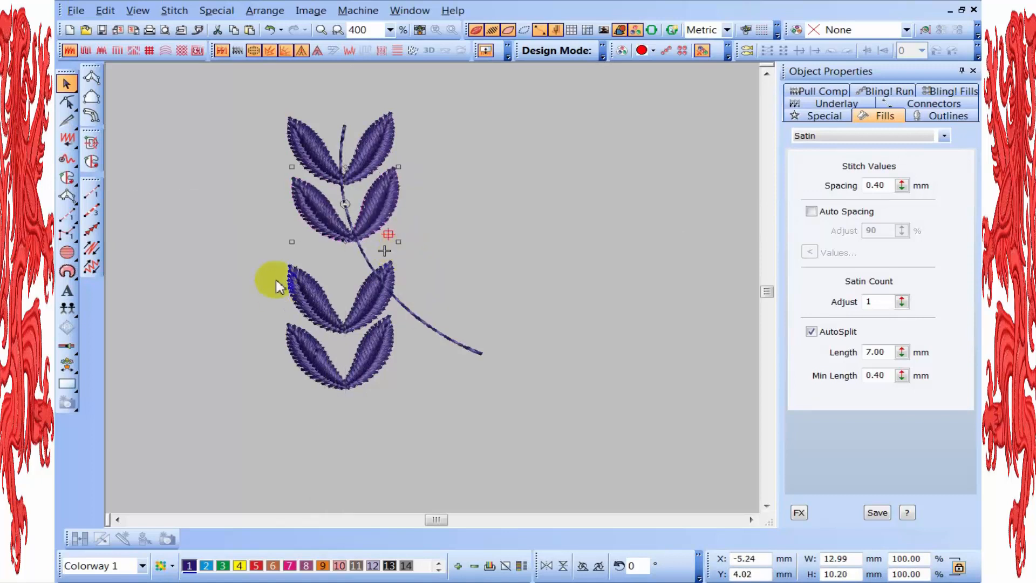
- Move the third leaf pair up and right onto the stem and rotate it counterclockwise to follow the curve
click(403, 342)
drag(416, 342, 405, 285)
click(441, 294)
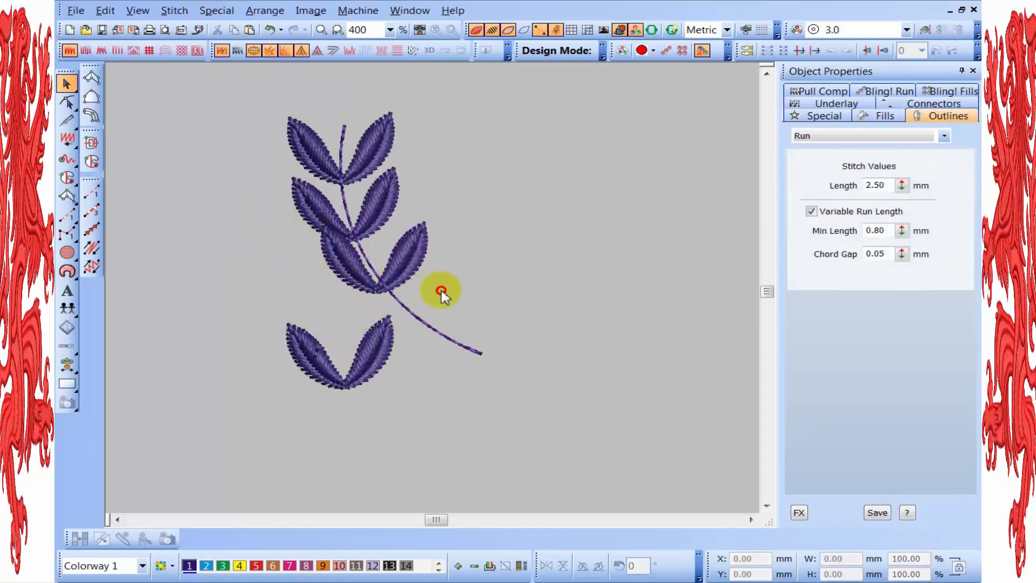
drag(465, 313, 455, 285)
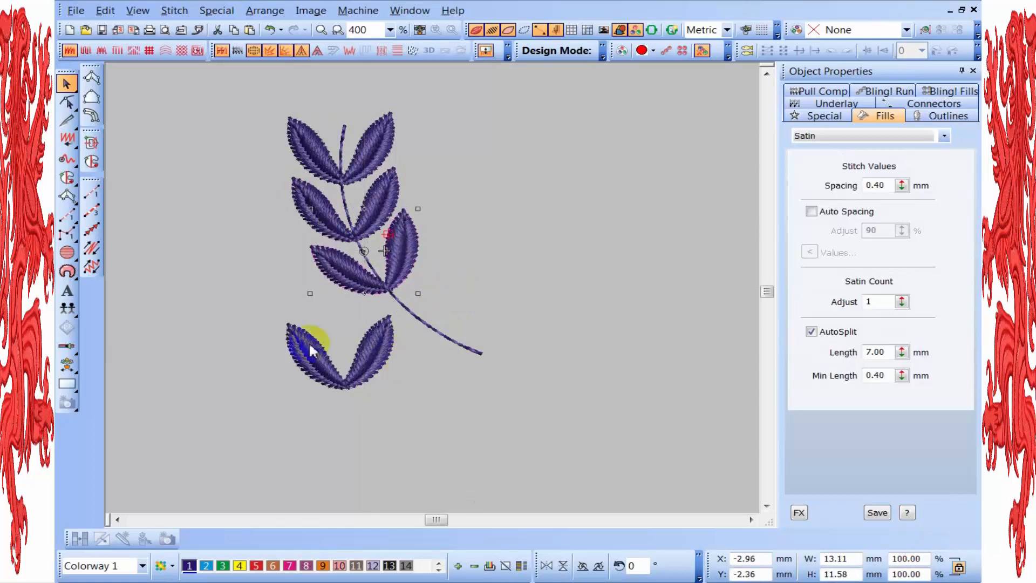
- Move the fourth leaf pair onto the lower part of the stem, angled counterclockwise to follow the curve
click(282, 330)
drag(370, 370, 479, 331)
key(Up)
key(Up)
key(Up)
key(Up)
key(Up)
key(Up)
key(Up)
key(Up)
key(Up)
key(Up)
key(Up)
key(Up)
key(Up)
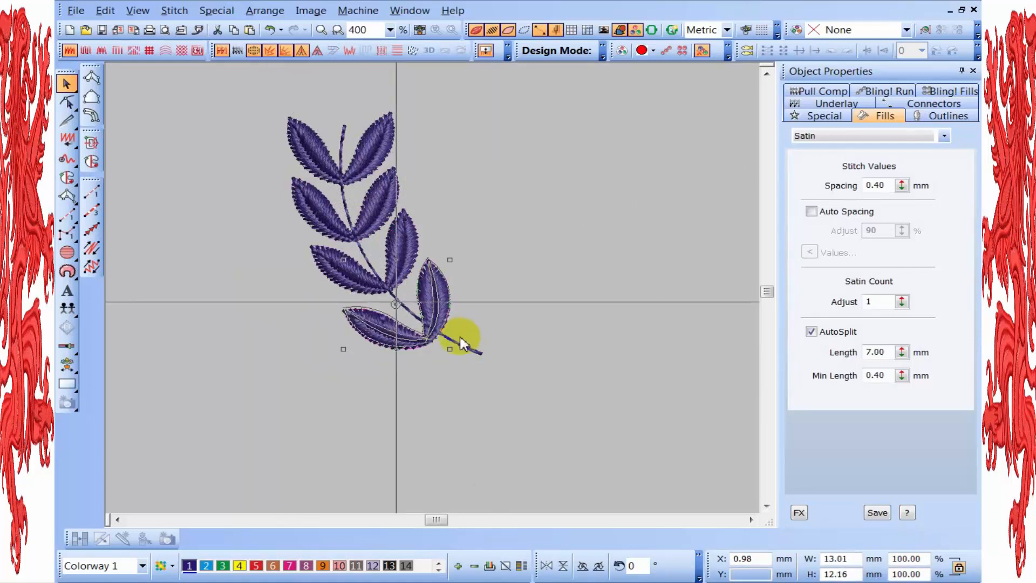
key(Down)
key(Right)
key(Up)
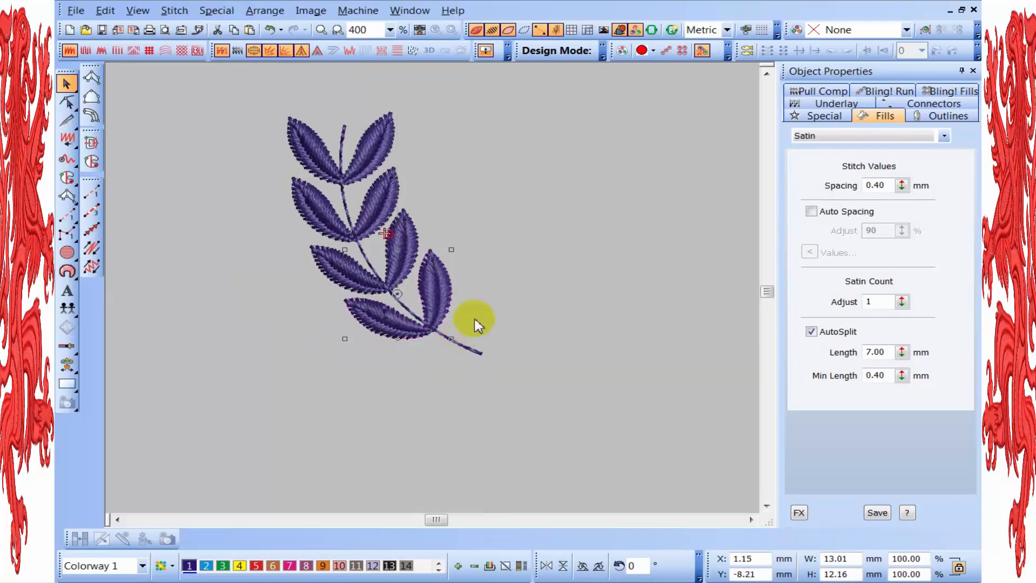
- Duplicate the fourth leaf pair and place the copy with its base at the stem's lower end
key(shift+z)
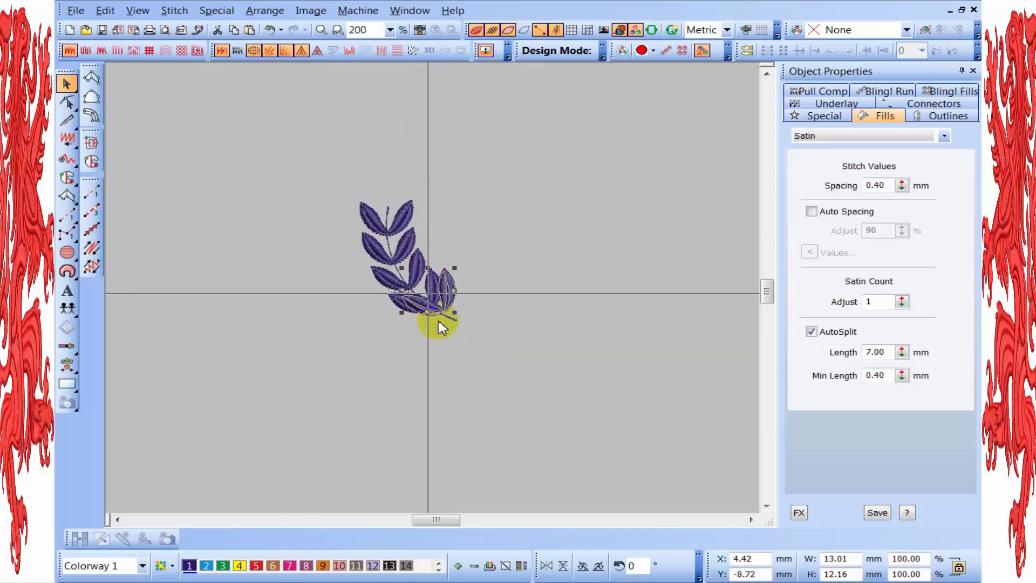
drag(439, 320, 438, 321)
key(Right)
key(Right)
key(Right)
key(Right)
key(Right)
key(Right)
key(Right)
key(z)
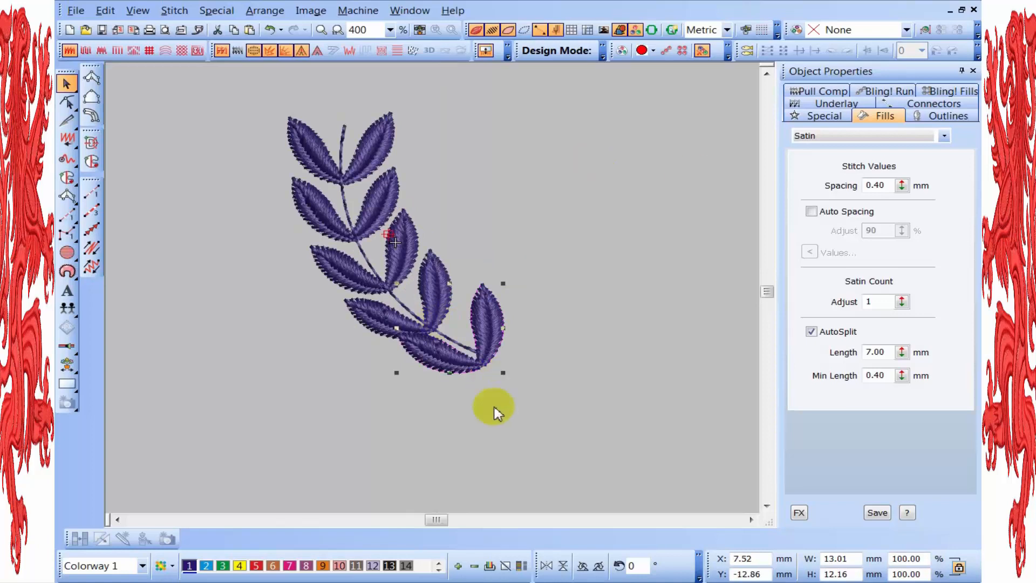
- Rotate the lowest leaf pair further counterclockwise and nudge it left and down onto the stem's end
drag(506, 372, 526, 365)
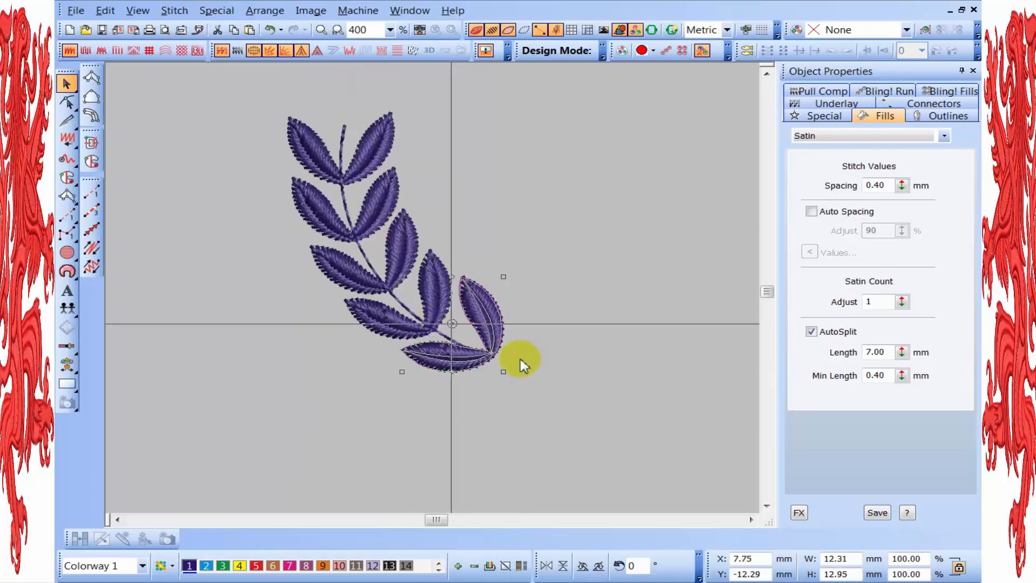
key(Left)
key(Left)
key(Left)
key(Left)
key(Left)
key(Left)
key(Left)
key(Down)
key(Down)
key(Down)
key(Down)
key(Down)
key(Down)
key(Down)
key(Down)
key(Down)
key(Up)
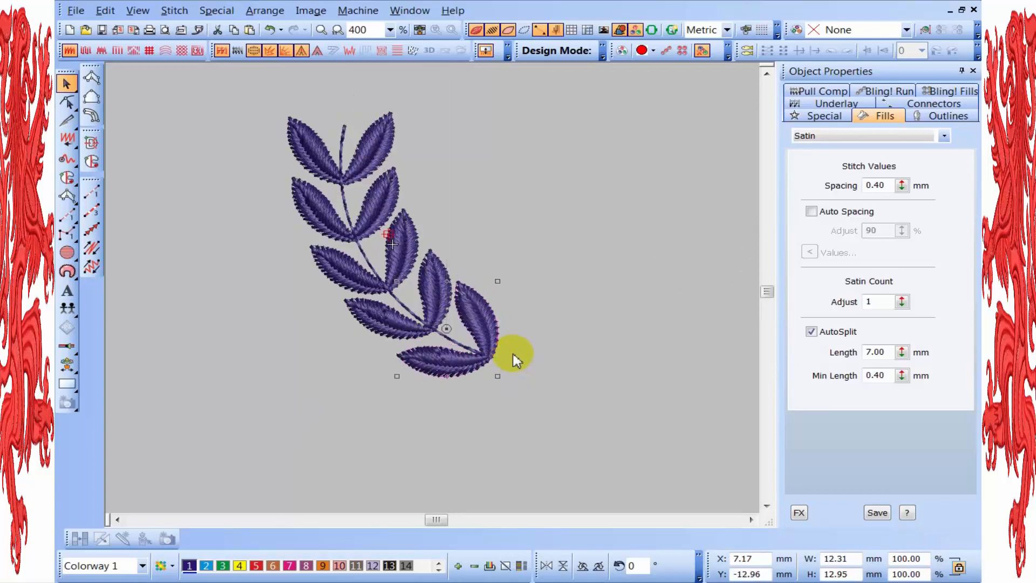
- Duplicate one leaf of the top pair and set the copy nearly upright on the stem's upper tip
click(223, 51)
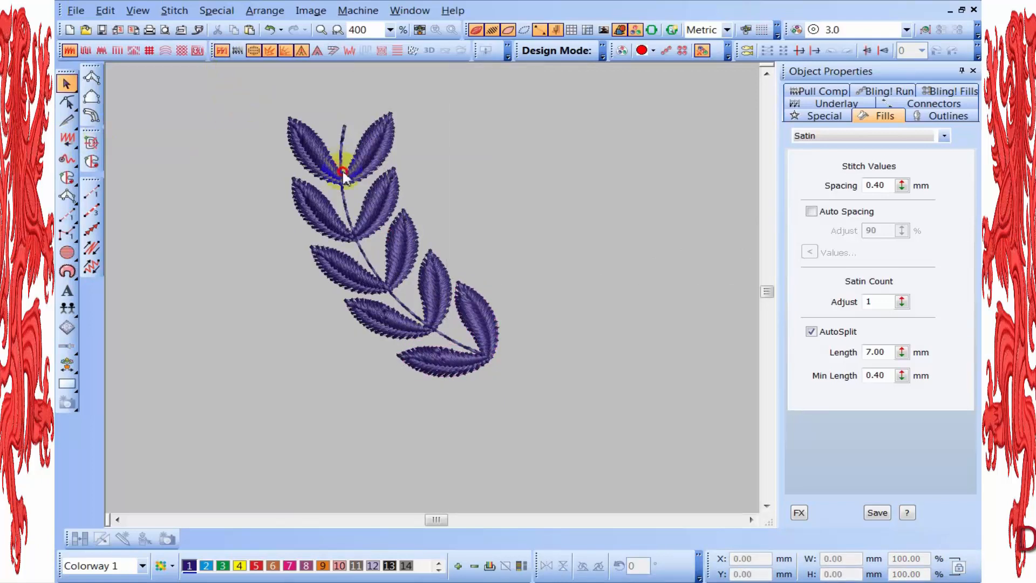
drag(356, 194, 356, 194)
mouse_move(322, 165)
mouse_down()
mouse_move(341, 120)
mouse_move(348, 145)
mouse_move(338, 152)
mouse_up()
click(341, 120)
key(Right)
key(Right)
key(Right)
key(Right)
key(Right)
key(Right)
key(Right)
key(Right)
key(Right)
key(Right)
key(Right)
key(Up)
key(Up)
key(Up)
key(Up)
key(Right)
key(Right)
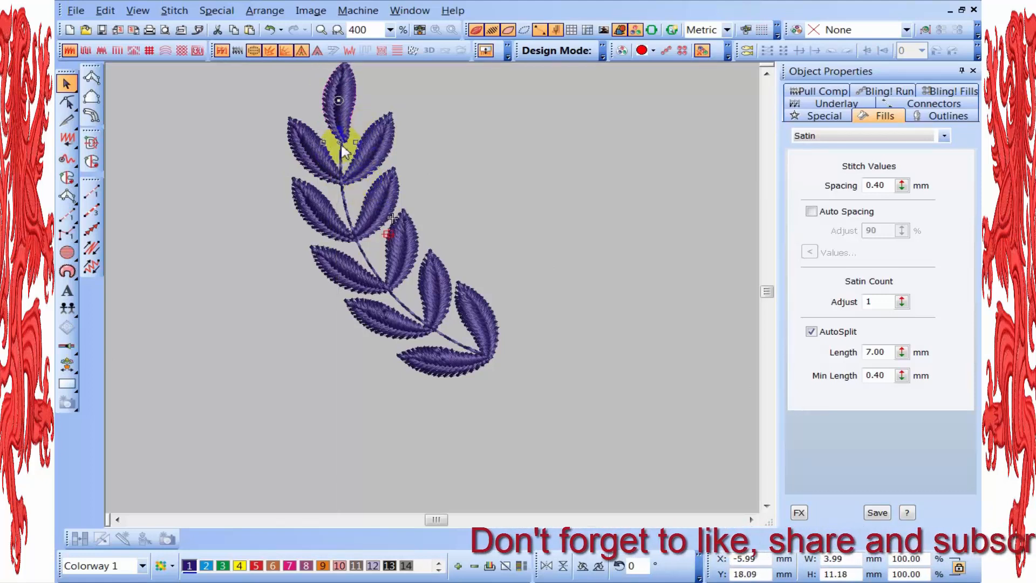
drag(357, 143, 349, 146)
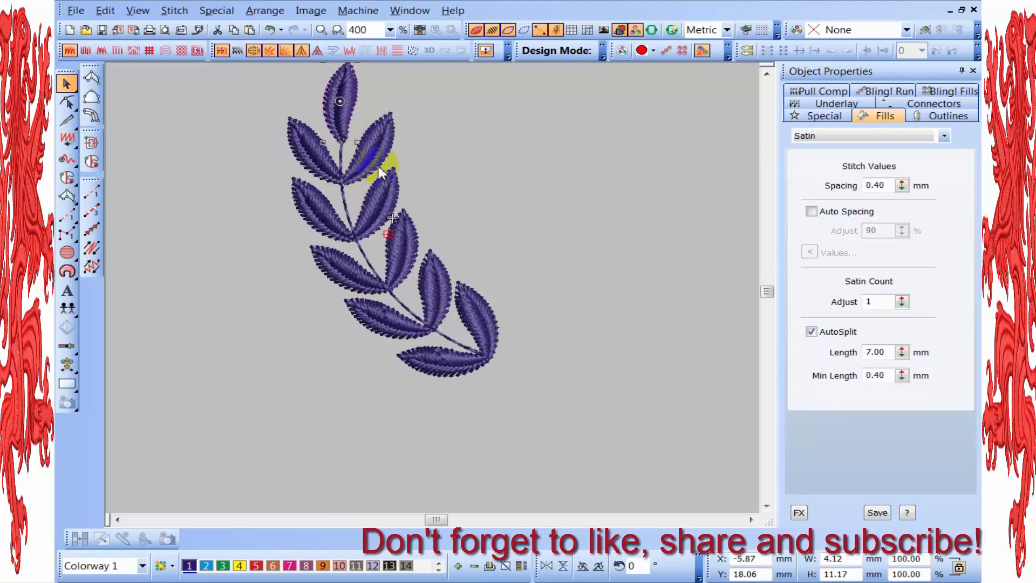
key(Escape)
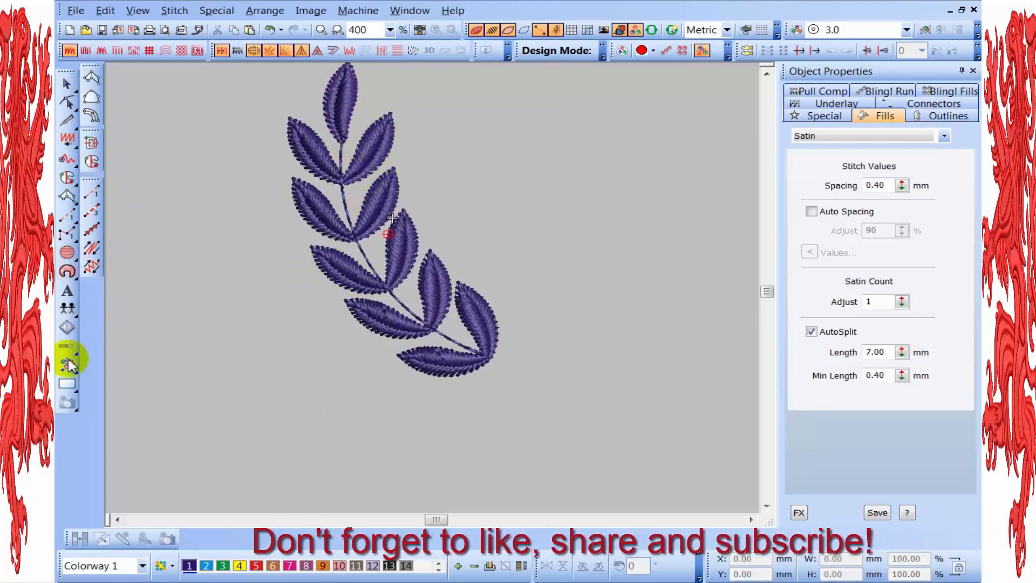
- Draw an Input C column along the stem, about 24 mm wide and 33 mm high, from the tip leaf's base to just beyond the lowest pair
click(91, 115)
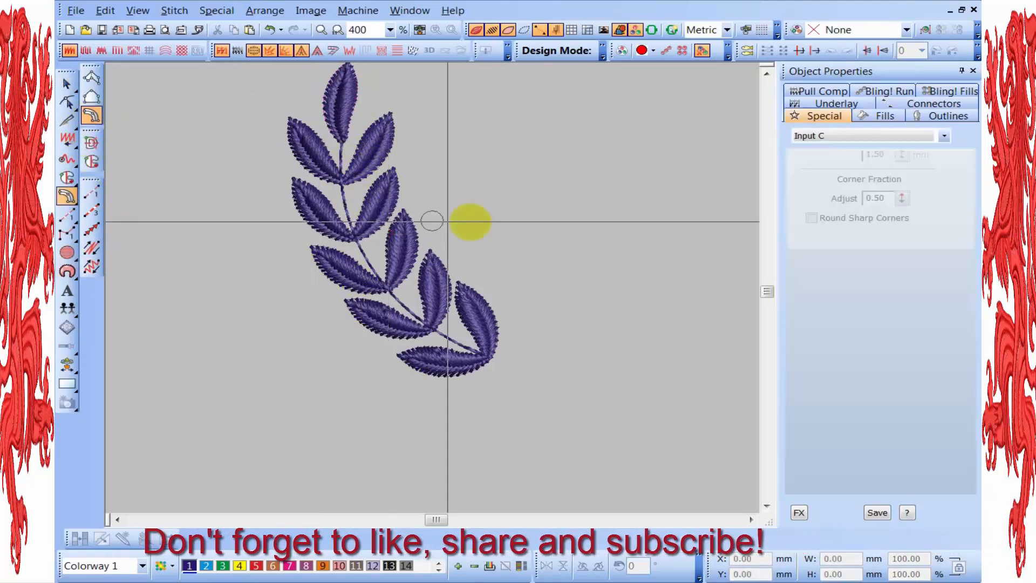
click(341, 143)
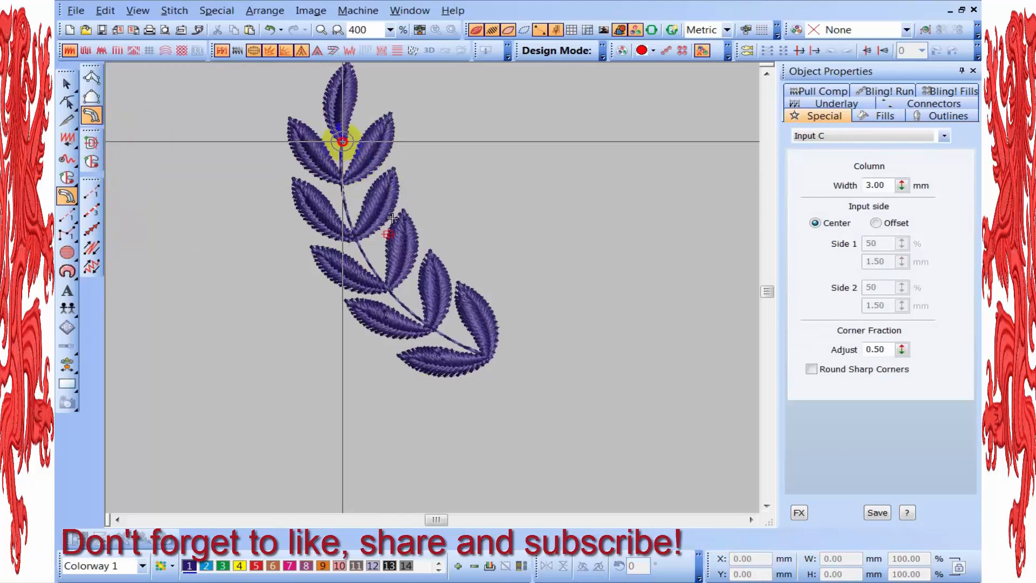
right_click(357, 242)
click(499, 362)
key(BackSpace)
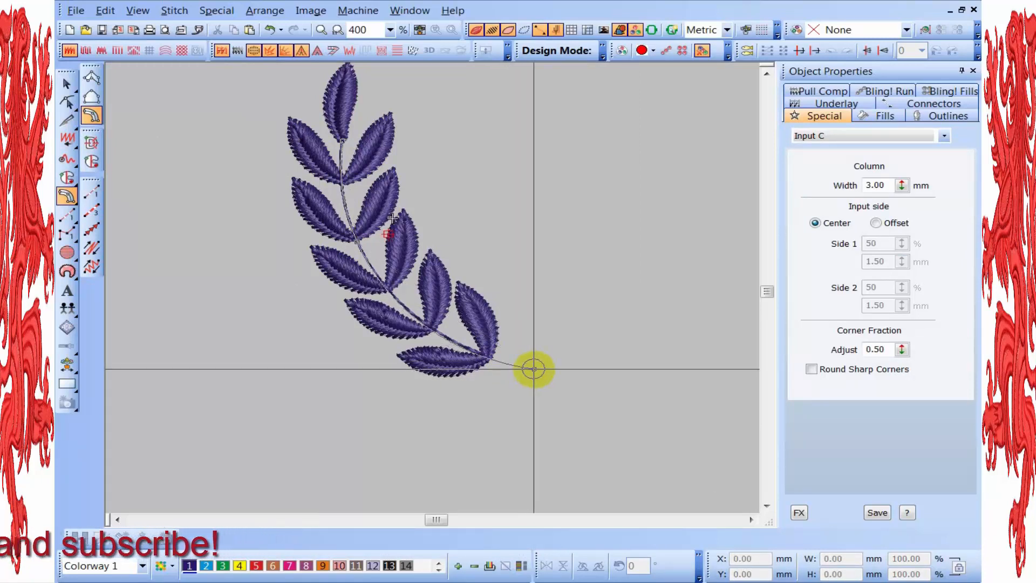
click(520, 367)
key(Return)
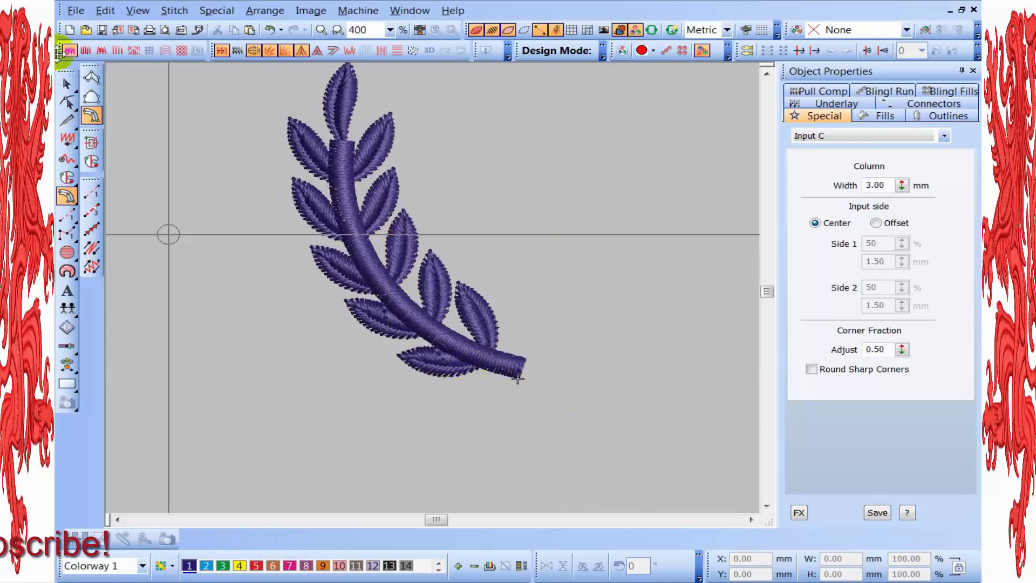
- Set the stem column's width to 1.00 mm
click(67, 88)
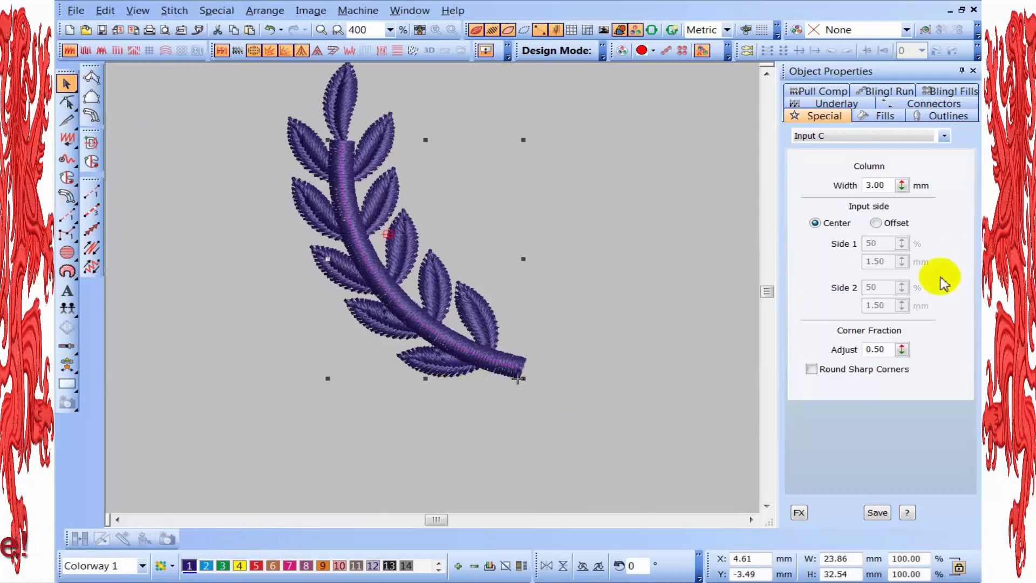
double_click(891, 189)
text(1.0)
key(Return)
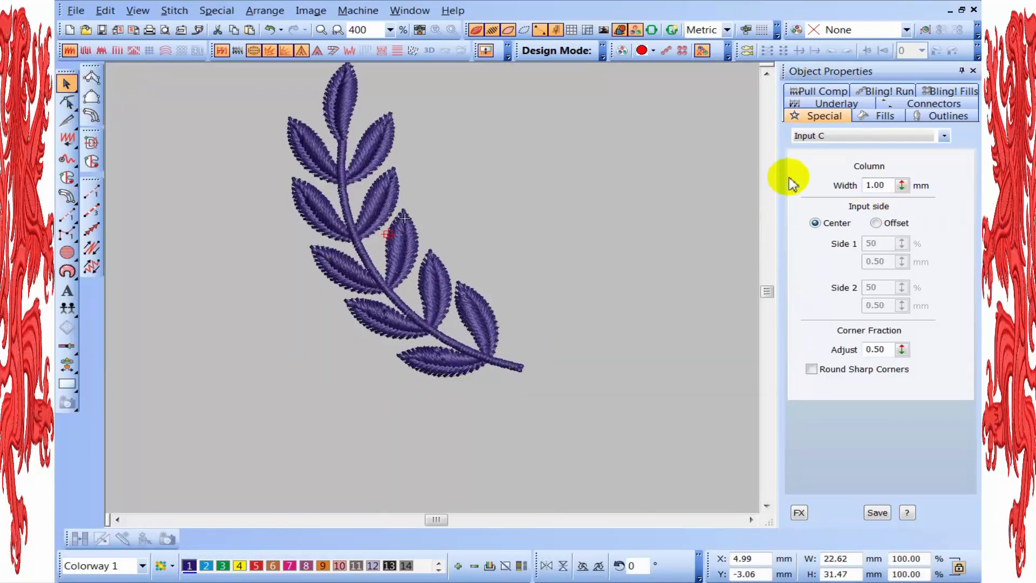
- Examine the whole branch and then the upper leaves' joints with the stem at close range
key(shift+z)
click(460, 345)
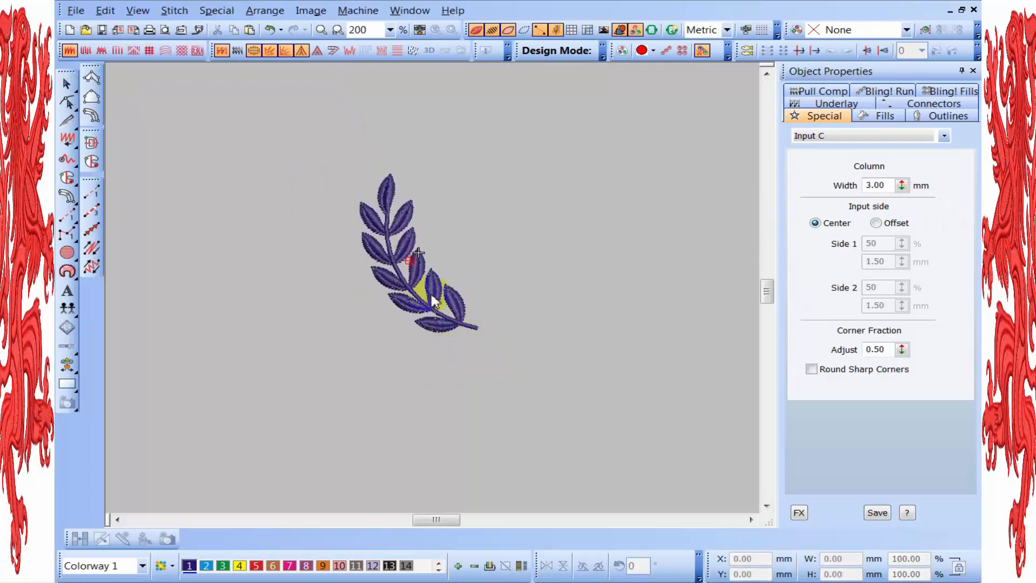
key(z)
click(767, 76)
click(767, 76)
click(766, 76)
key(z)
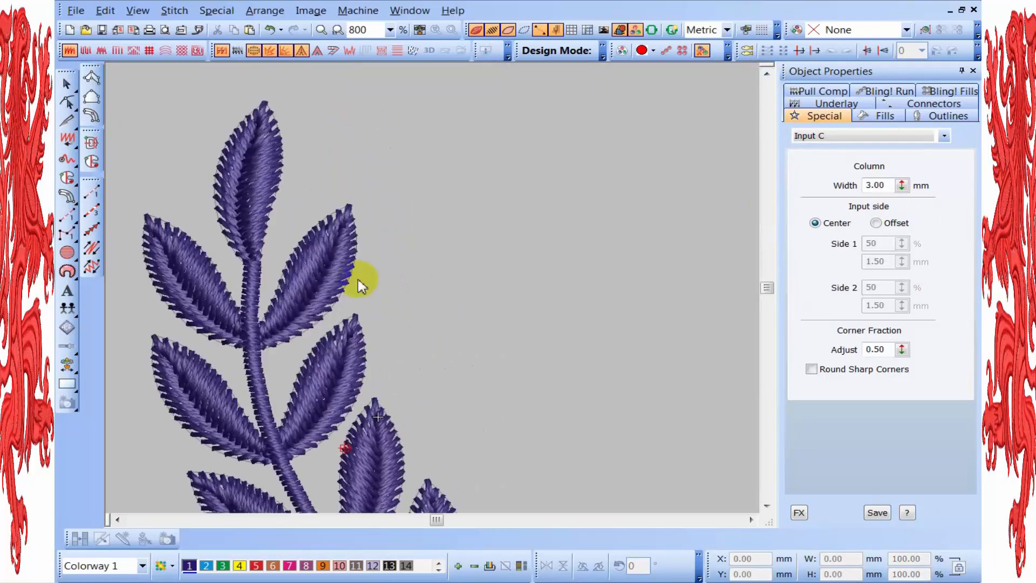
click(257, 272)
click(419, 312)
- Switch off TrueView to show the plain stitches and set the stitch position to the start of the design
key(shift+z)
key(t)
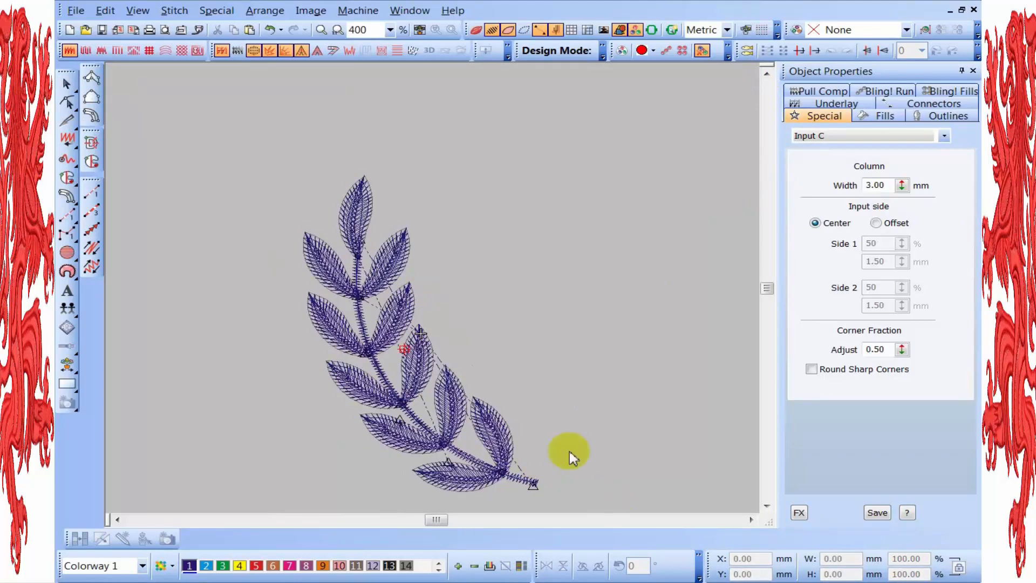
key(Home)
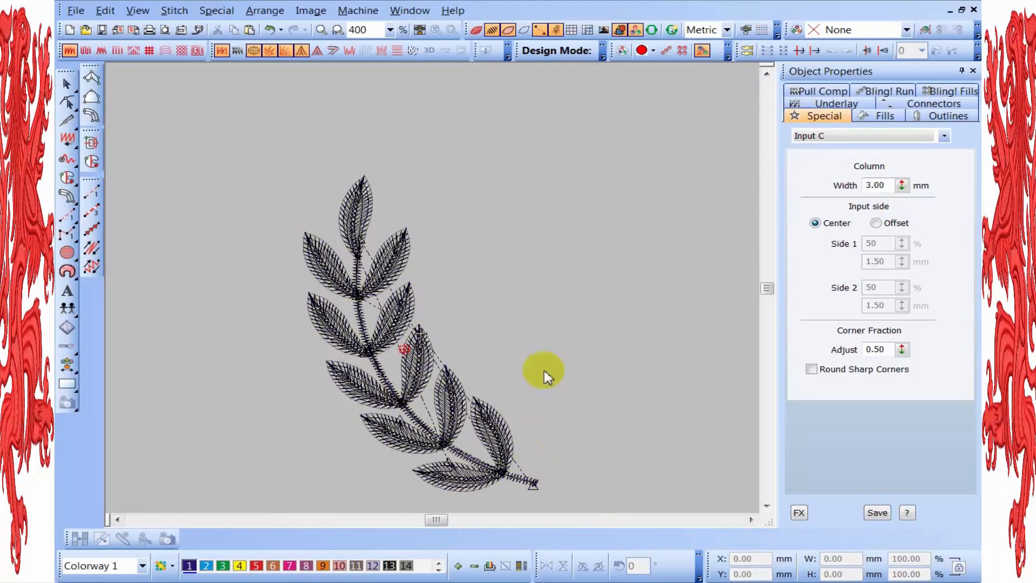
- Recolor the lower half of the lowest pair's left leaf and the left half of its right leaf with yellow color 4
key(z)
key(shift+z)
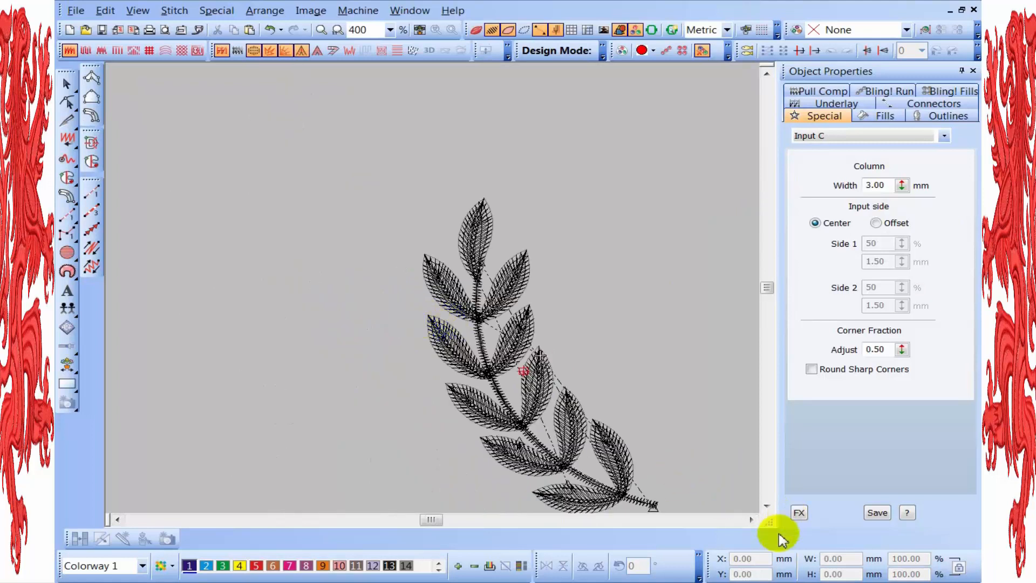
click(751, 519)
scroll(714, 507, down, 1)
scroll(430, 293, up, 1)
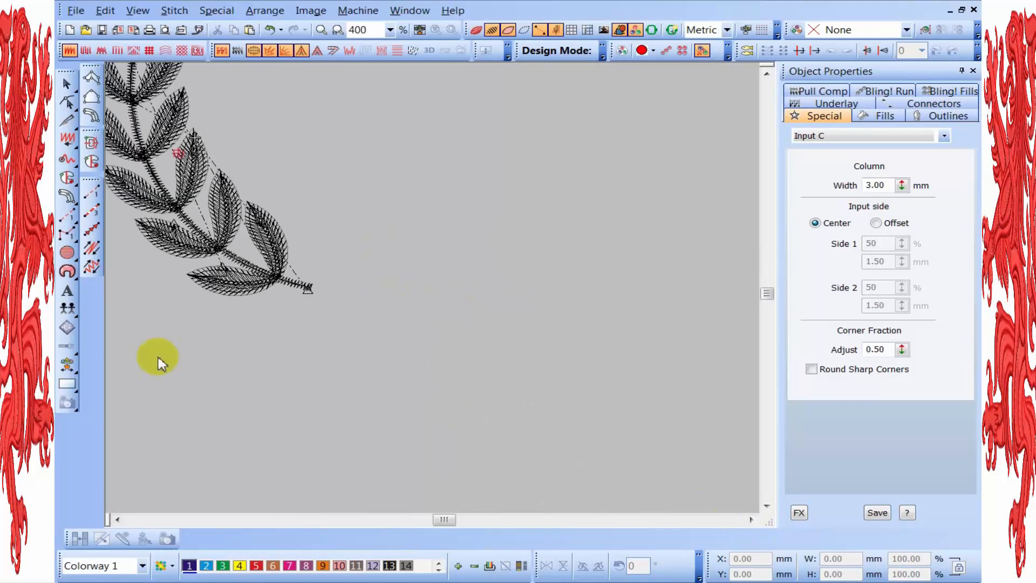
click(117, 519)
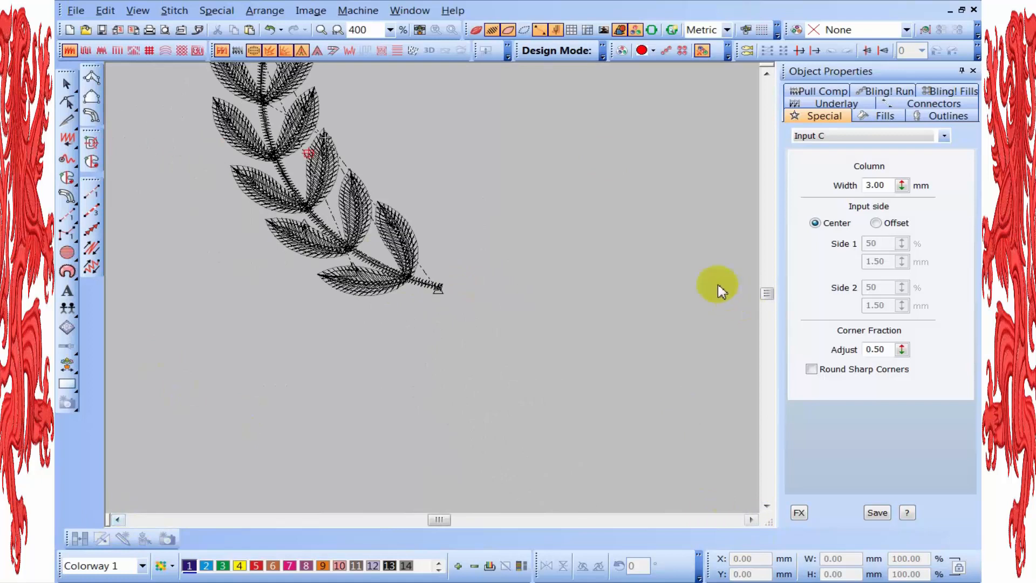
click(766, 74)
click(767, 74)
scroll(431, 288, up, 1)
scroll(432, 470, down, 1)
scroll(432, 288, up, 1)
click(322, 298)
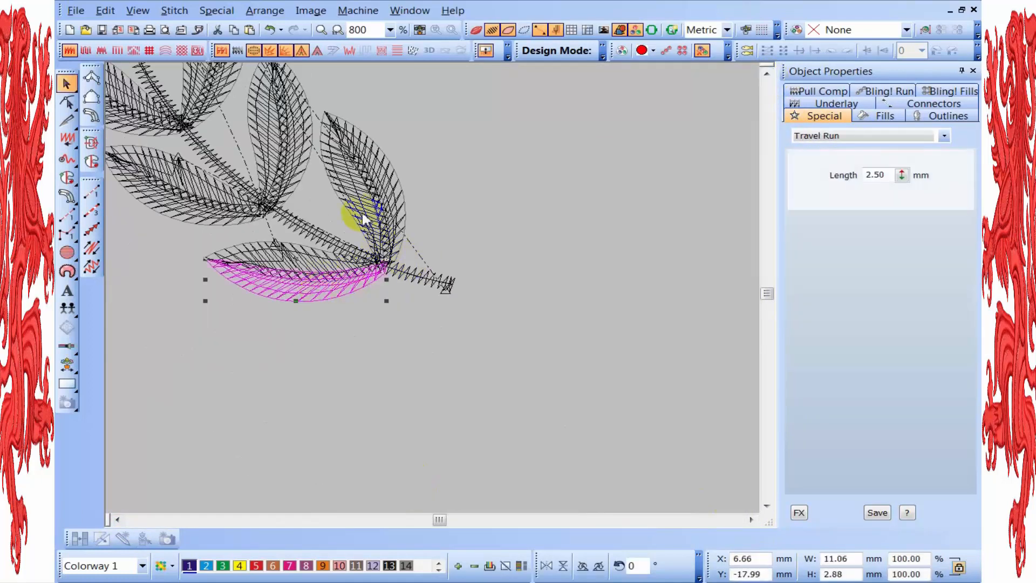
ctrl+click(355, 212)
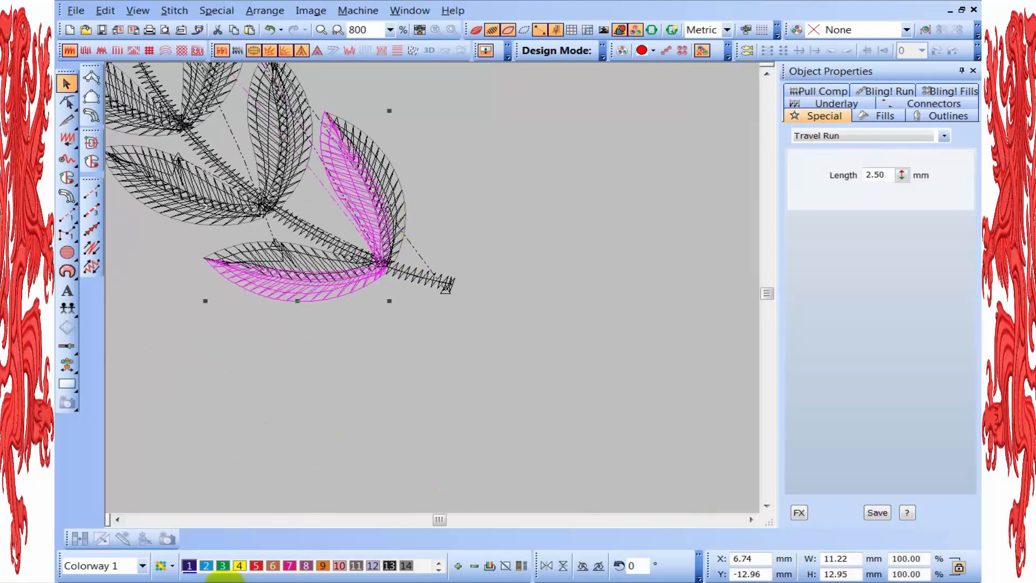
click(318, 164)
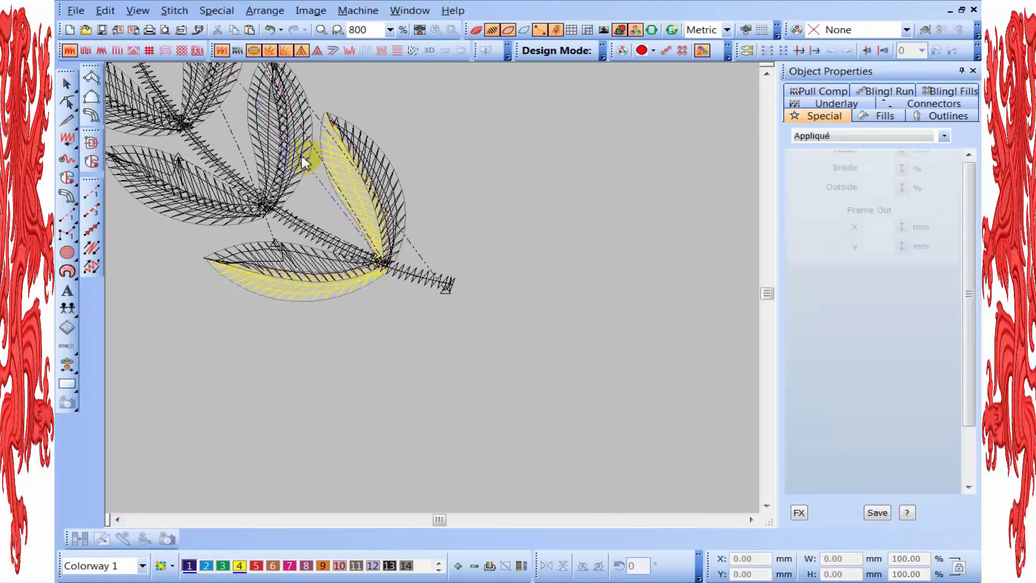
- Recolor the upper half of the fourth pair's left leaf and the right half of its right leaf with yellow color 4
click(251, 202)
key(j)
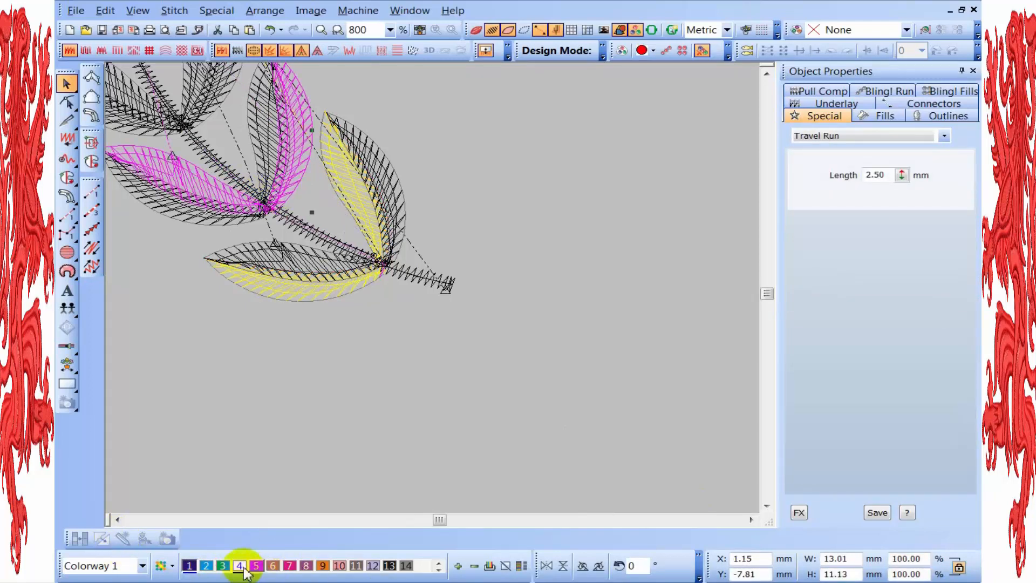
click(117, 519)
click(117, 520)
key(Escape)
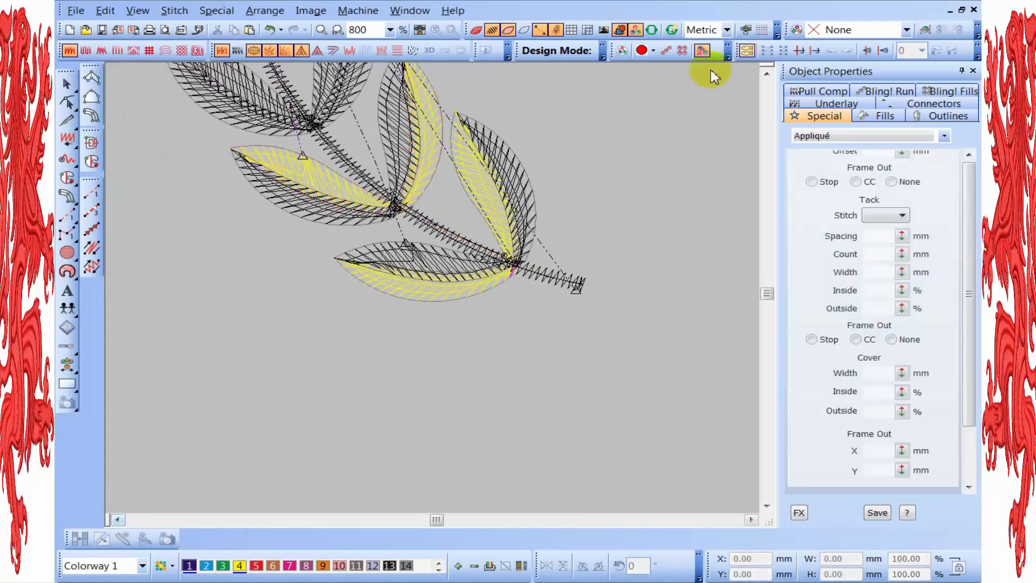
- Cut the third pair's upper left-leaf half and right-hand right-leaf half and paste them back in place
click(766, 74)
click(768, 78)
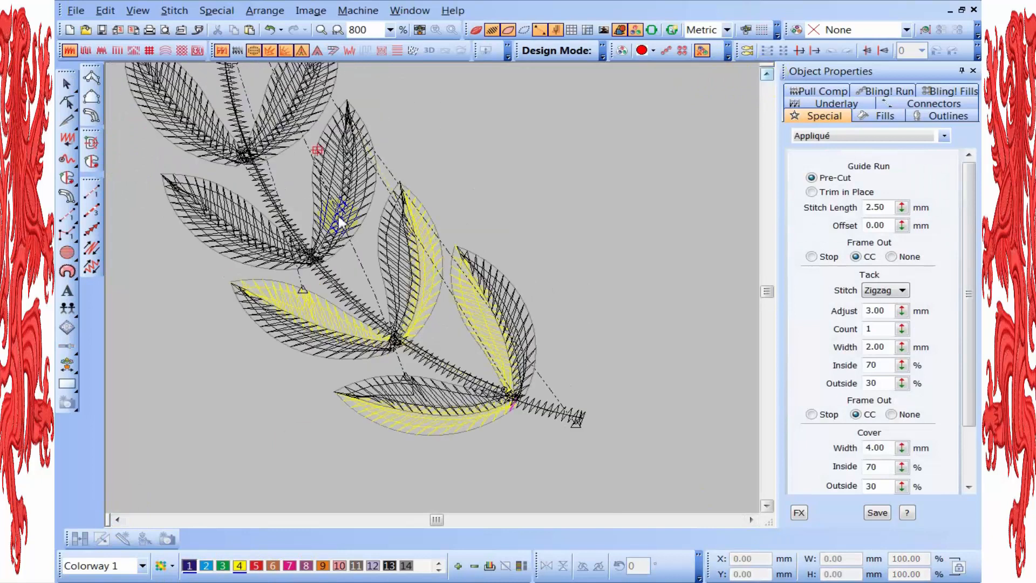
click(254, 210)
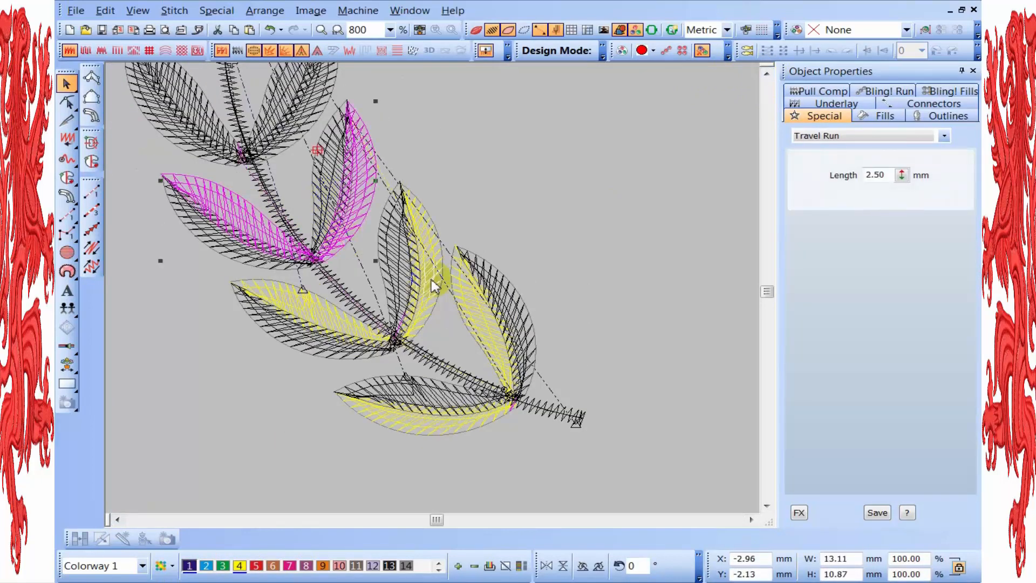
key(ctrl+x)
key(ctrl+v)
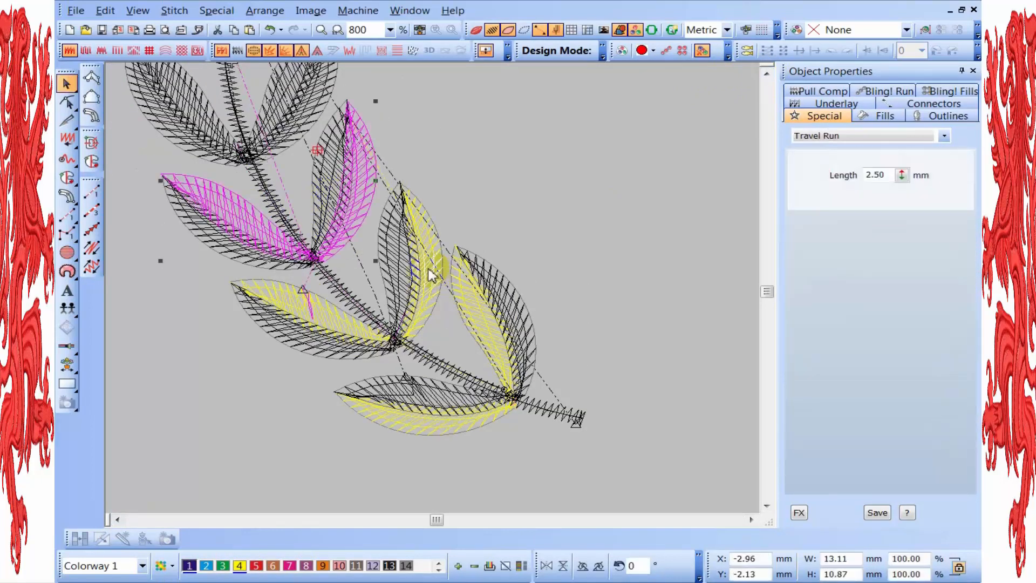
- Paste back the cut third-pair halves and recolor the left leaf's lower half and right leaf's left half with yellow color 4
click(427, 272)
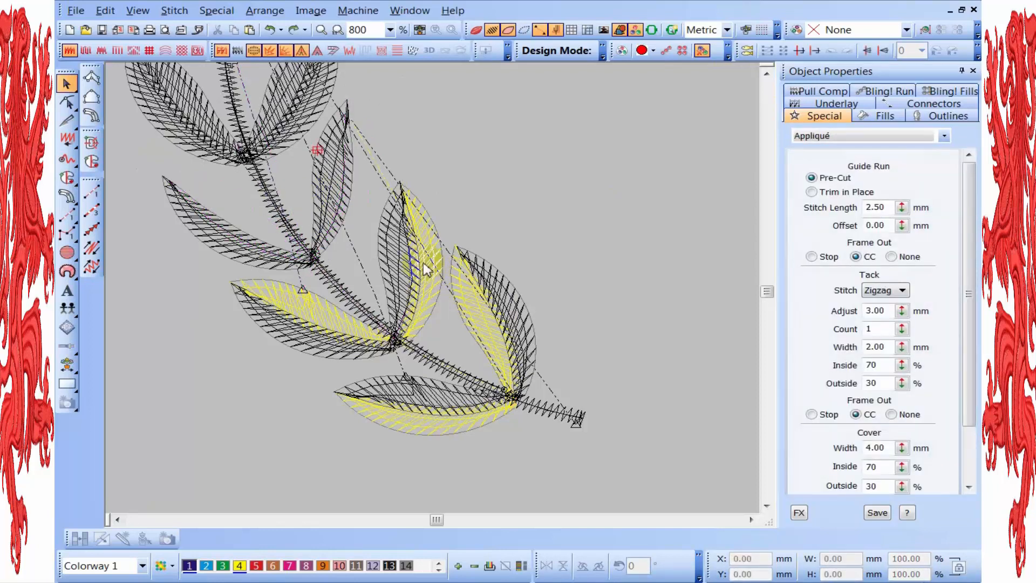
key(ctrl+v)
click(217, 253)
click(237, 250)
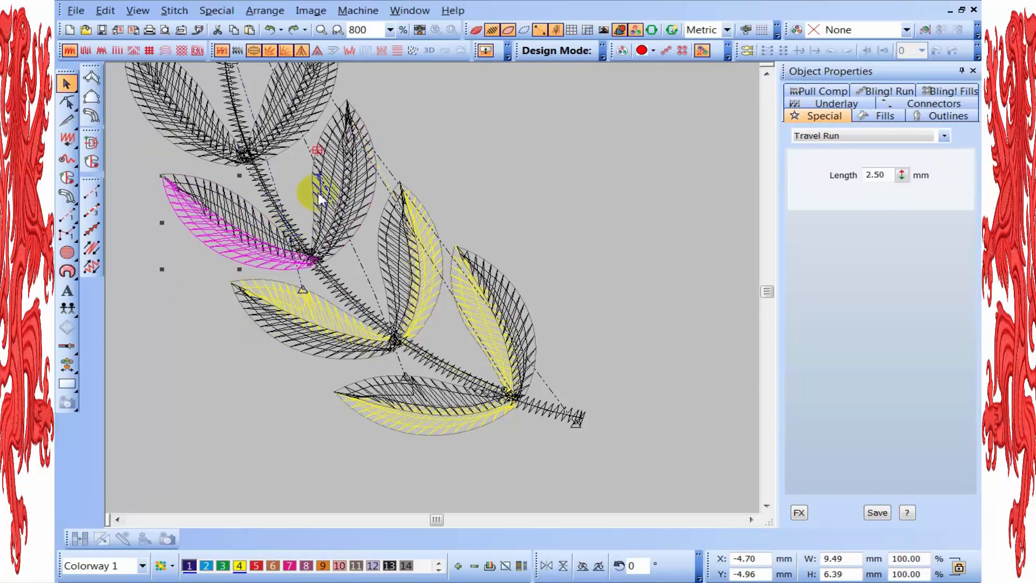
click(334, 198)
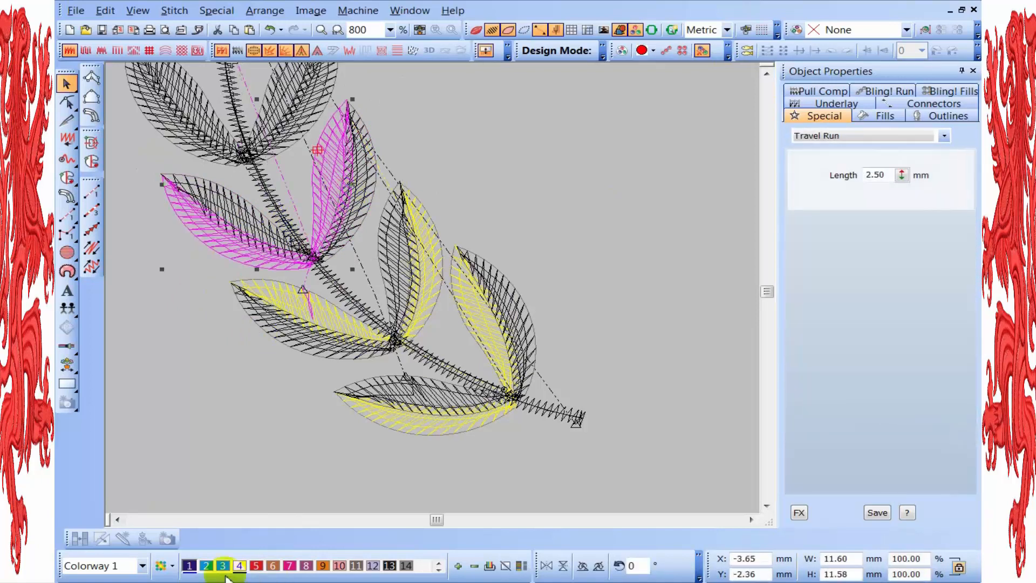
click(766, 74)
click(766, 74)
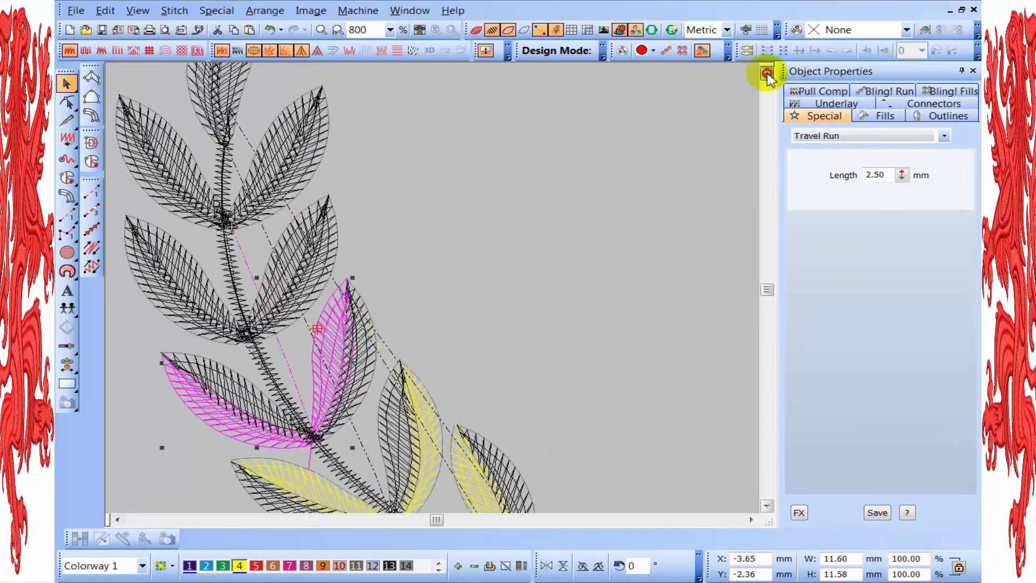
key(Escape)
- Recolor the upper half of the second pair's left leaf and the lower half of its right leaf with yellow color 4
click(202, 277)
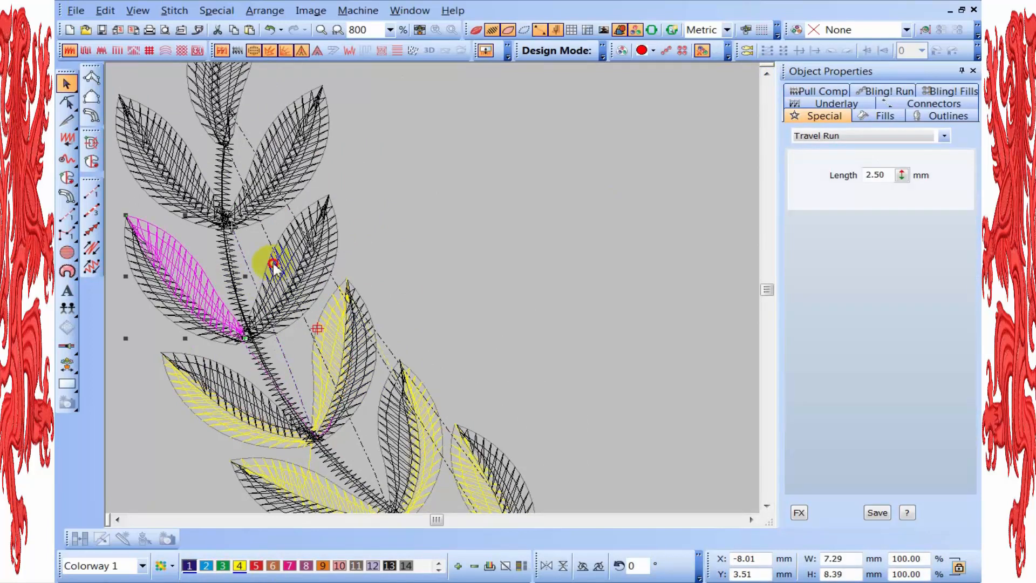
click(289, 329)
click(297, 322)
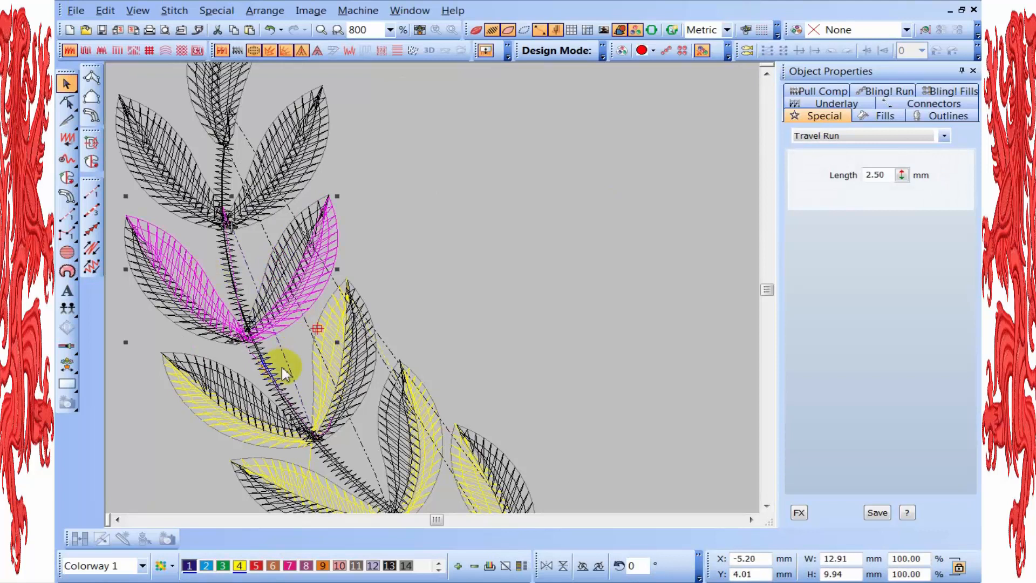
key(j)
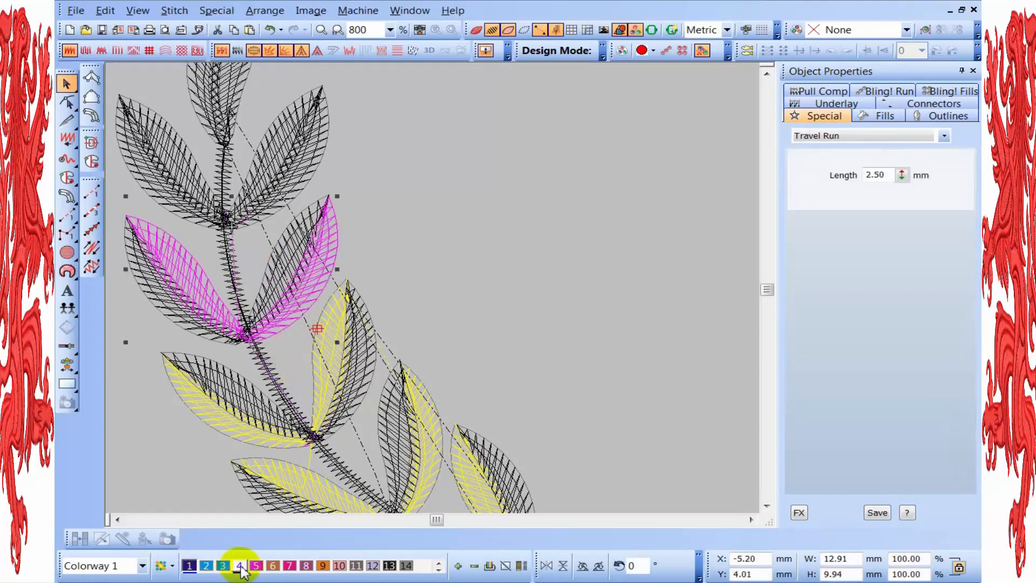
- Recolor the outer lower halves of both leaves in the top pair with yellow color 4
click(294, 190)
click(186, 166)
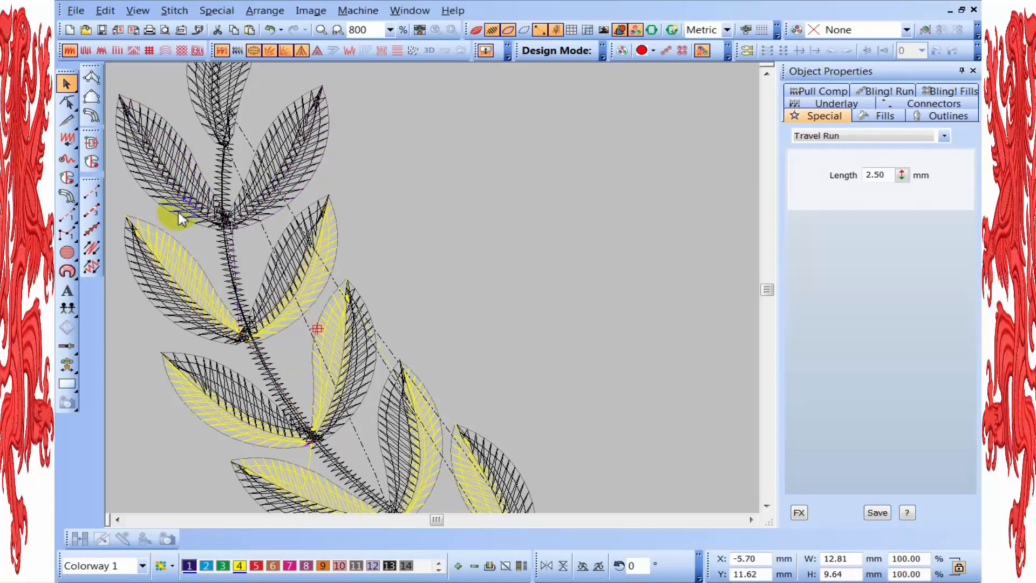
click(273, 218)
click(287, 227)
click(280, 276)
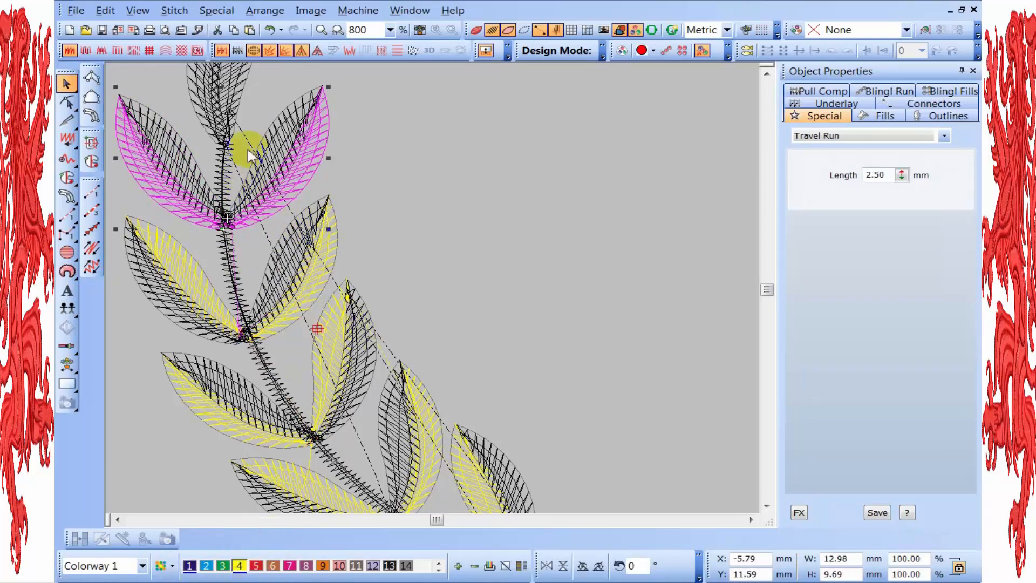
- Recolor the right half of the tip leaf with yellow color 4
click(247, 104)
click(248, 104)
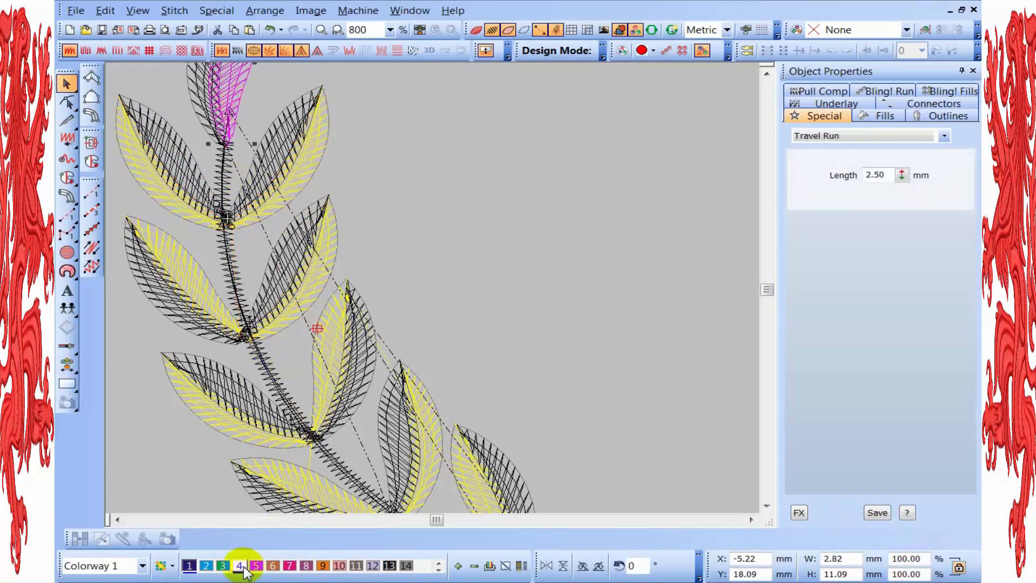
key(shift+z)
click(541, 481)
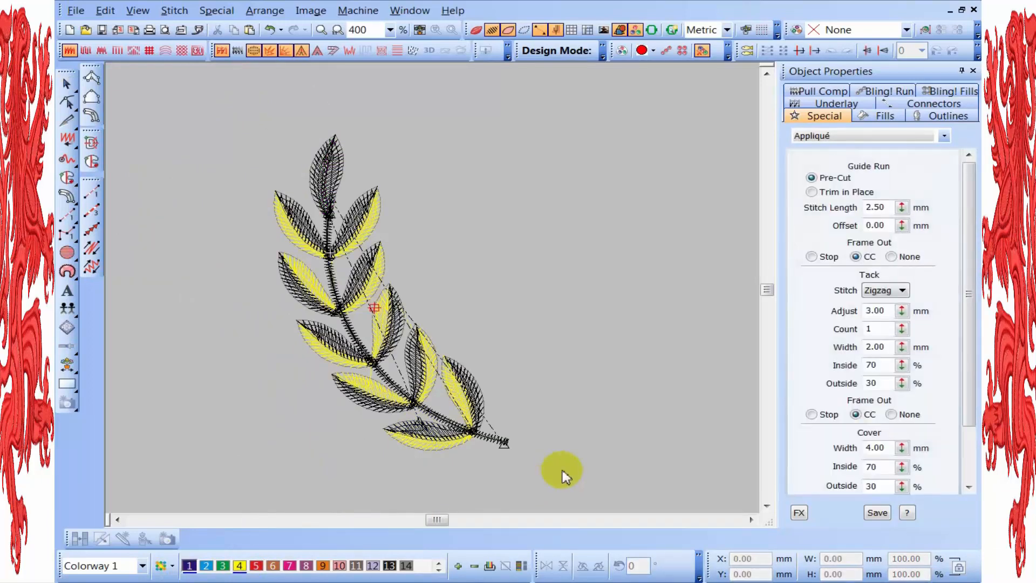
click(347, 172)
click(504, 243)
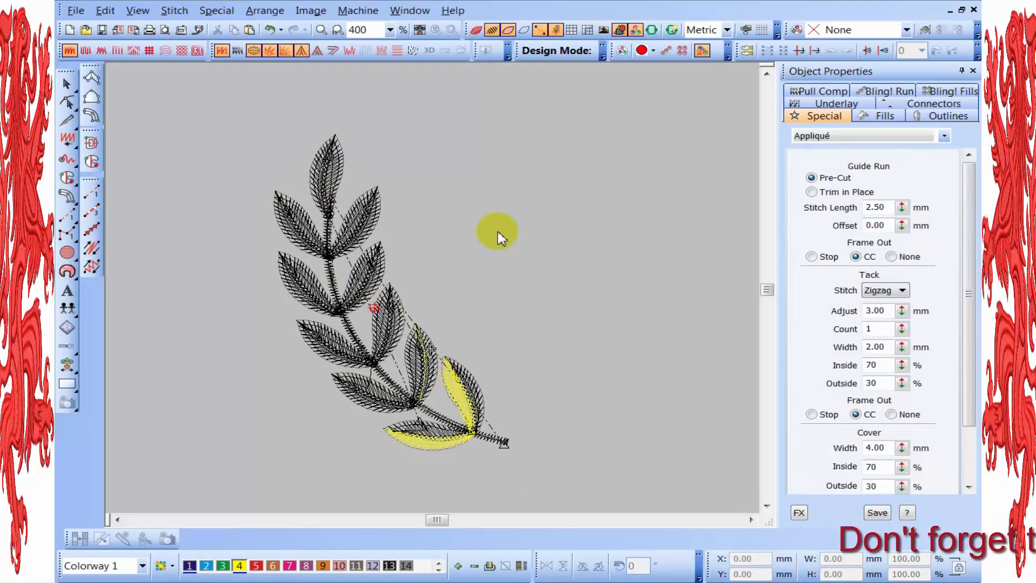
- Digitize a yellow run line along the stem from the lowest pair's base up to the fourth pair's base
scroll(429, 287, up, 1)
scroll(429, 287, down, 1)
scroll(443, 464, up, 1)
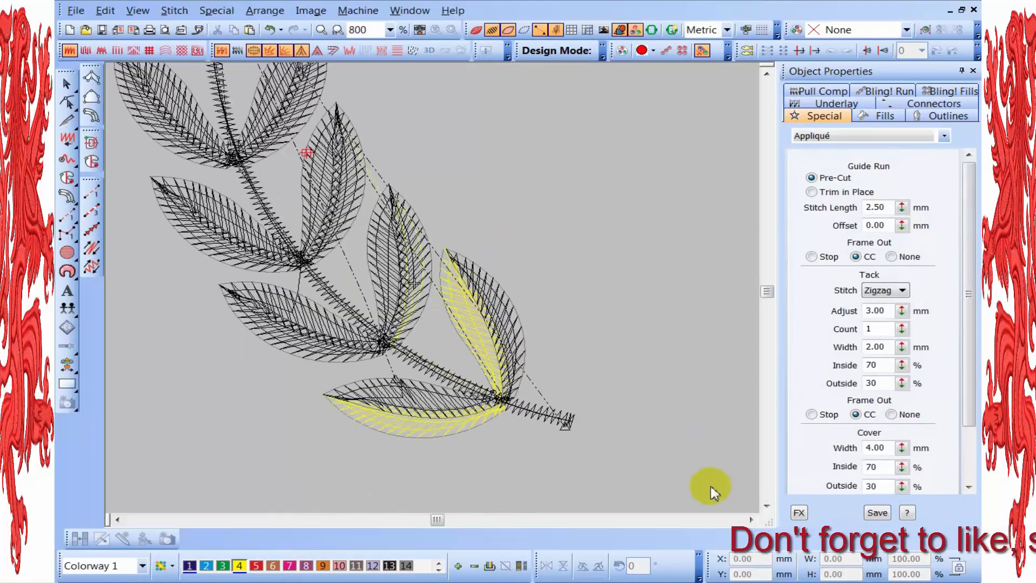
key(z)
scroll(648, 452, up, 1)
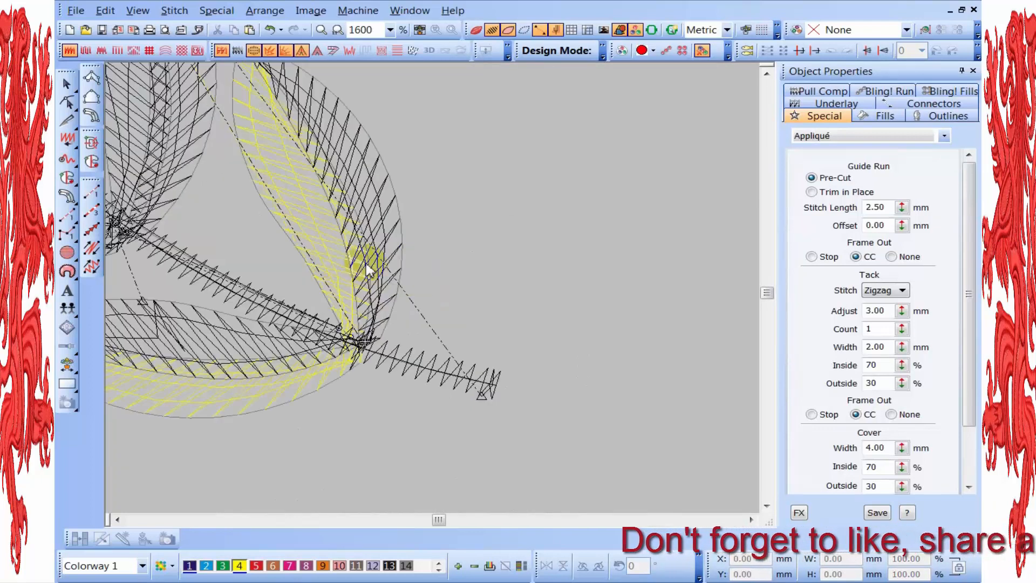
click(91, 192)
click(92, 191)
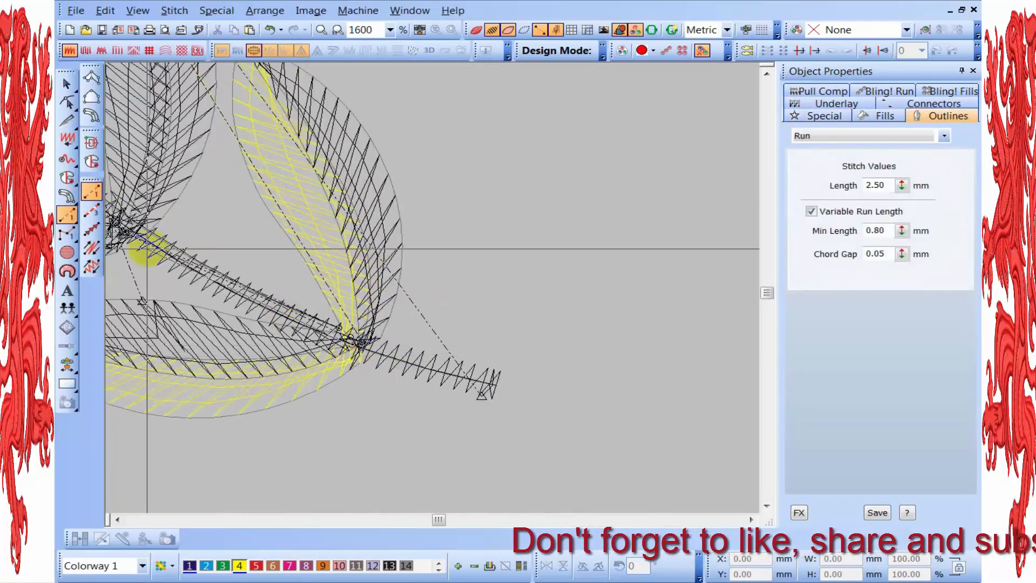
click(274, 262)
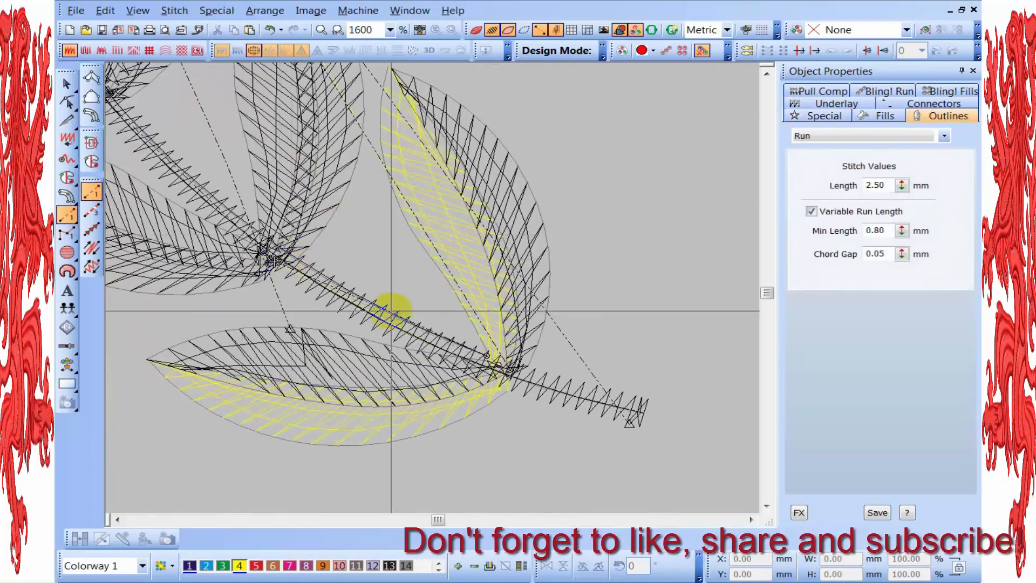
key(Tab)
scroll(372, 226, down, 1)
scroll(347, 286, up, 1)
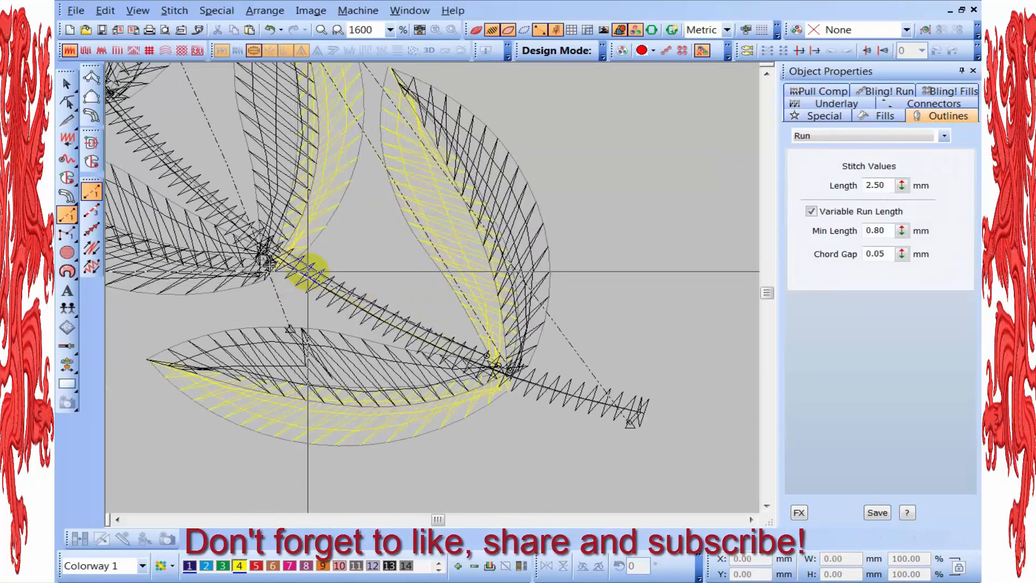
click(273, 252)
- Digitize a yellow run line along the stem from the fourth pair's base to the third pair's base
click(301, 228)
click(249, 166)
key(Return)
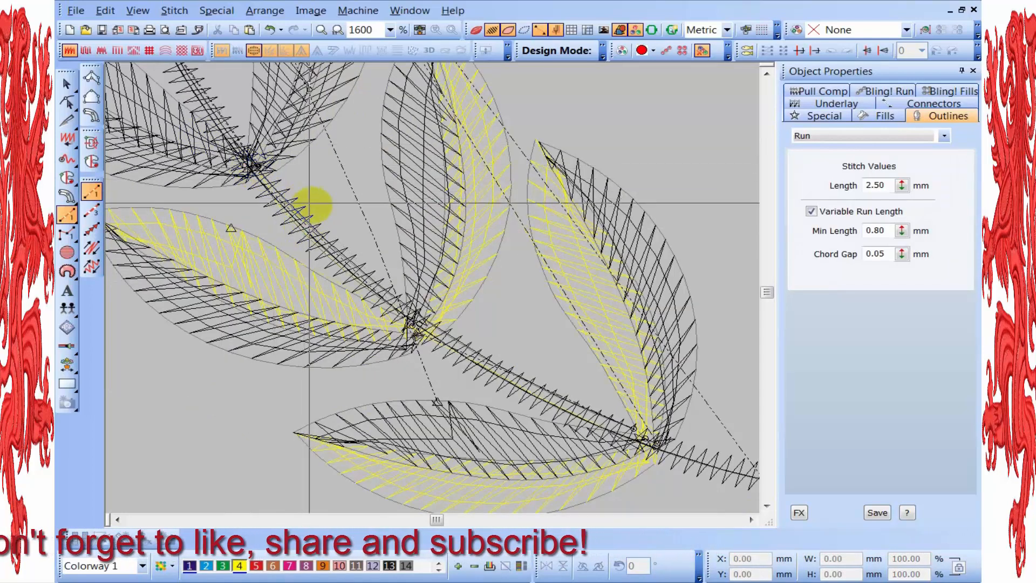
key(Tab)
- Digitize a yellow run line along the stem from the third pair's base to the second pair's base
key(shift+z)
click(766, 75)
click(767, 74)
click(767, 74)
click(338, 360)
key(z)
click(176, 319)
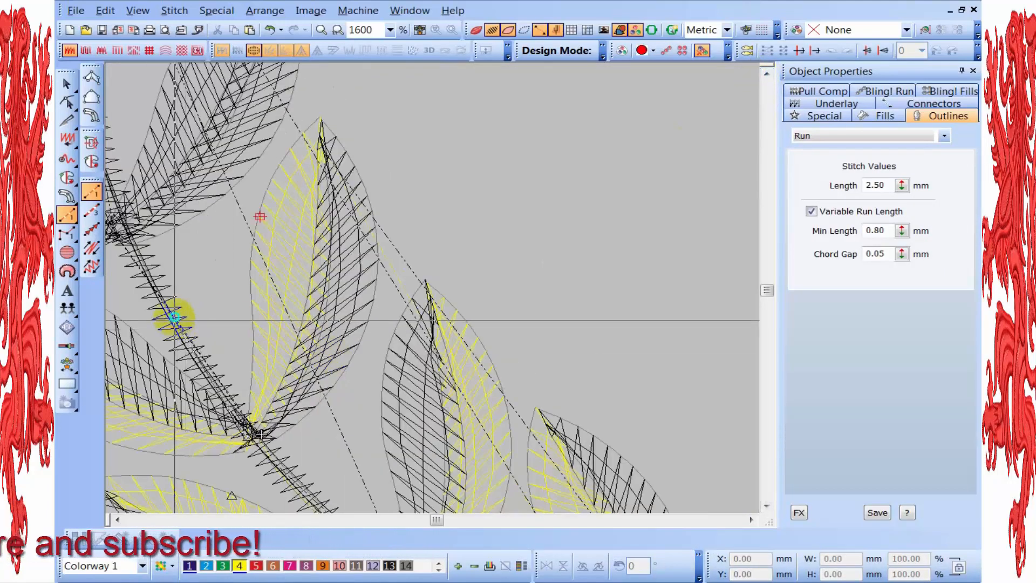
click(276, 244)
click(344, 283)
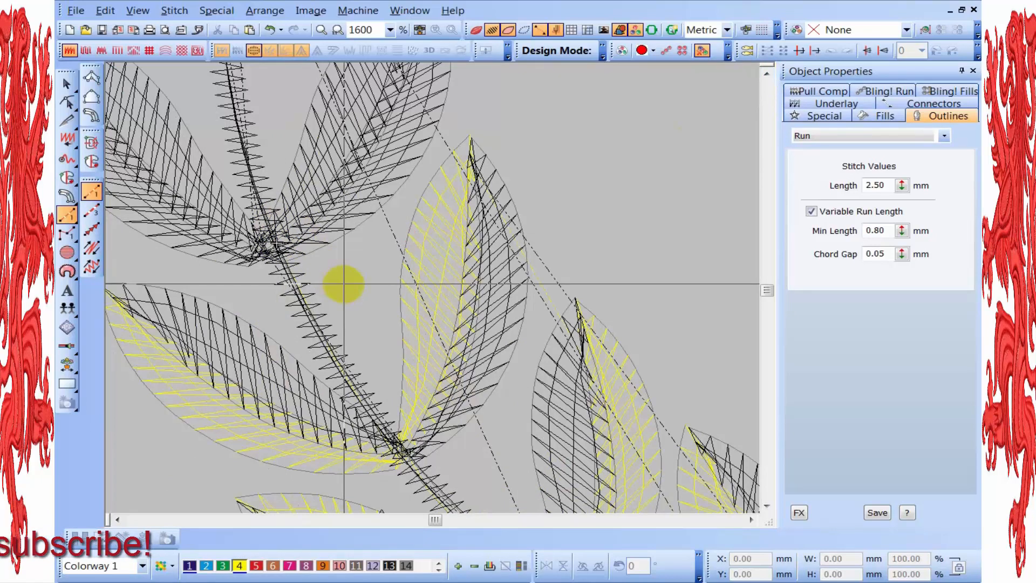
- Digitize a yellow run line along the stem from the second pair's base to the top pair's base
key(shift+z)
key(z)
click(270, 251)
click(240, 109)
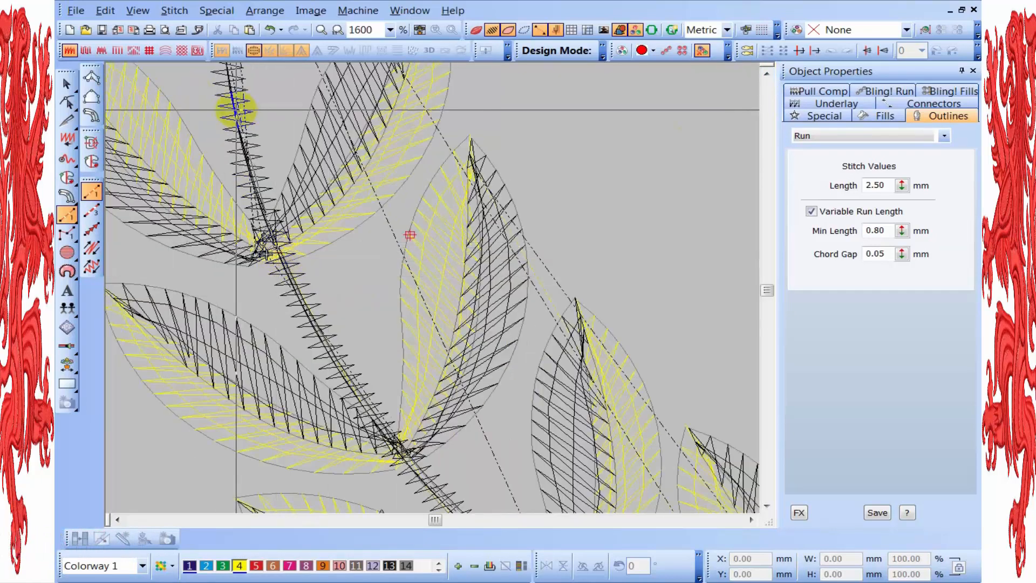
click(487, 307)
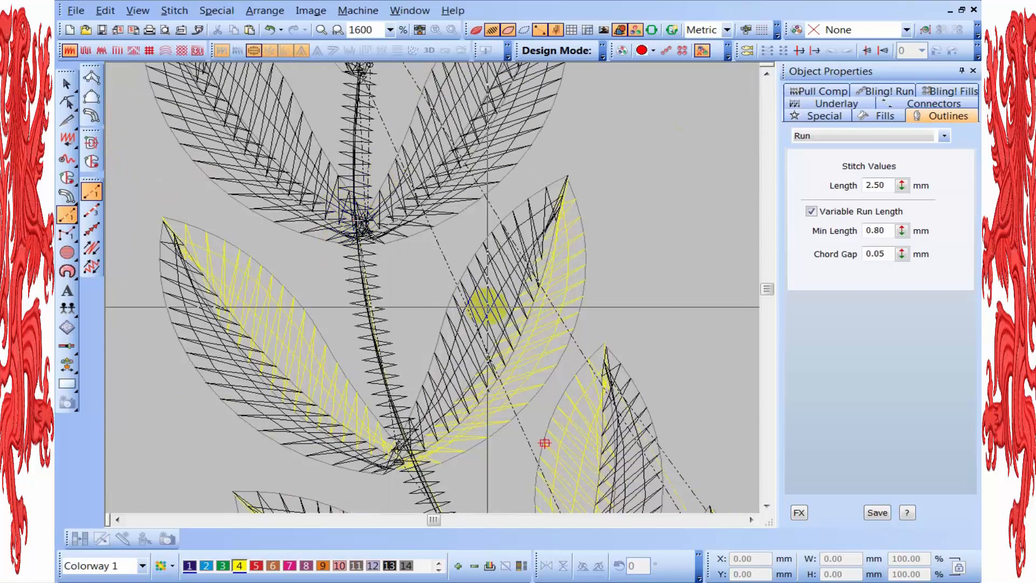
key(Tab)
key(Tab)
- Digitize a yellow run line along the stem from the top pair's base to the tip leaf's base
key(shift+z)
key(shift+z)
key(z)
key(z)
click(358, 227)
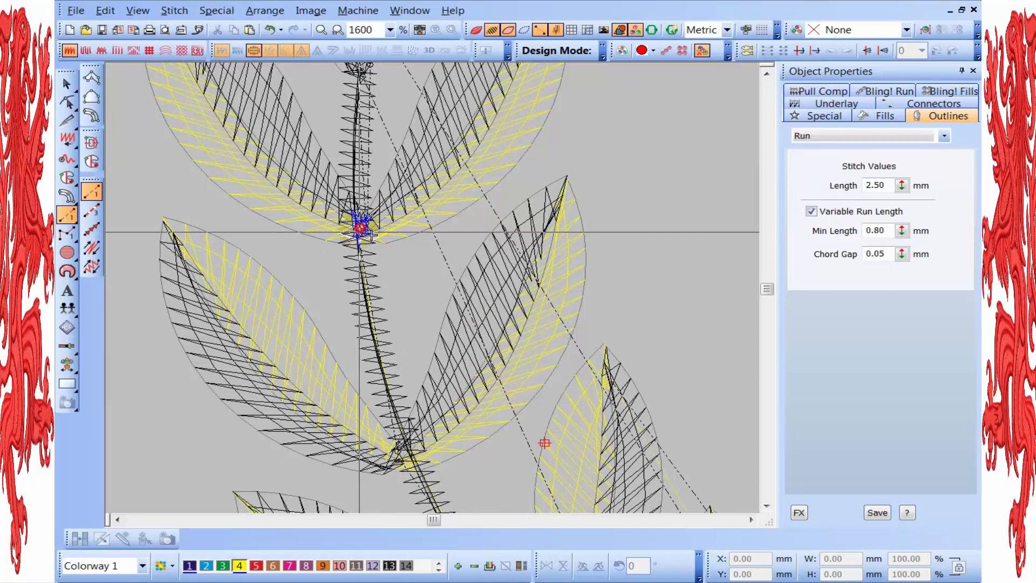
click(356, 152)
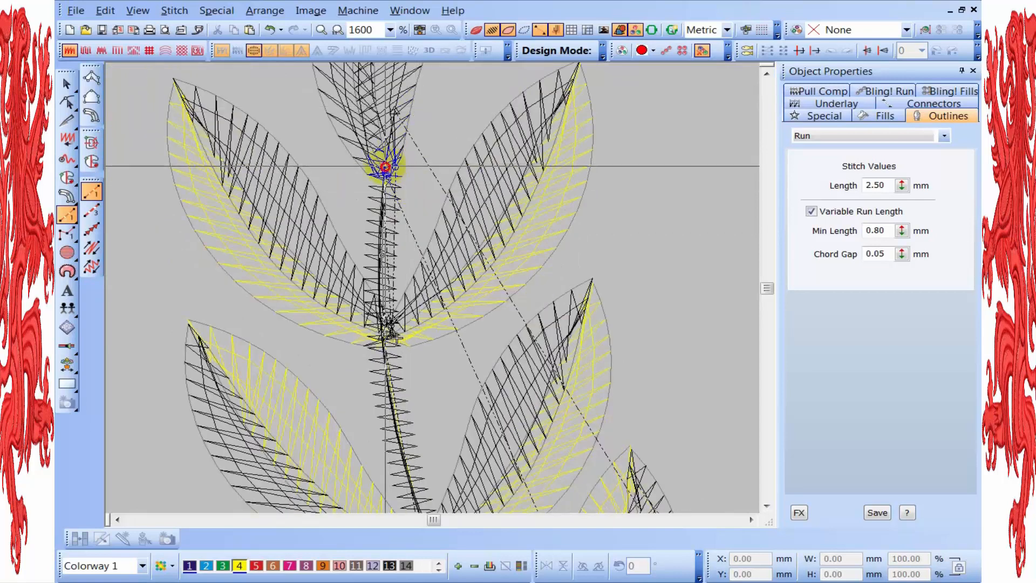
key(Escape)
- Cut the tip leaf's left half, paste it back in place and recolor it with blue color 1
click(410, 139)
key(ctrl+x)
key(ctrl+v)
click(364, 174)
key(j)
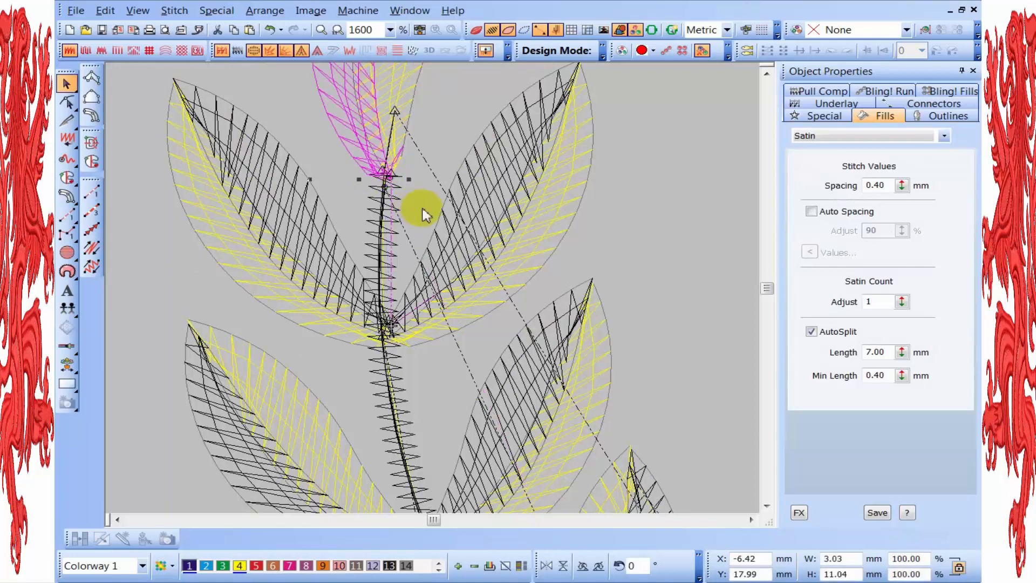
key(Escape)
- Digitize a run line down the stem from the tip leaf's base to the top pair's base
click(93, 195)
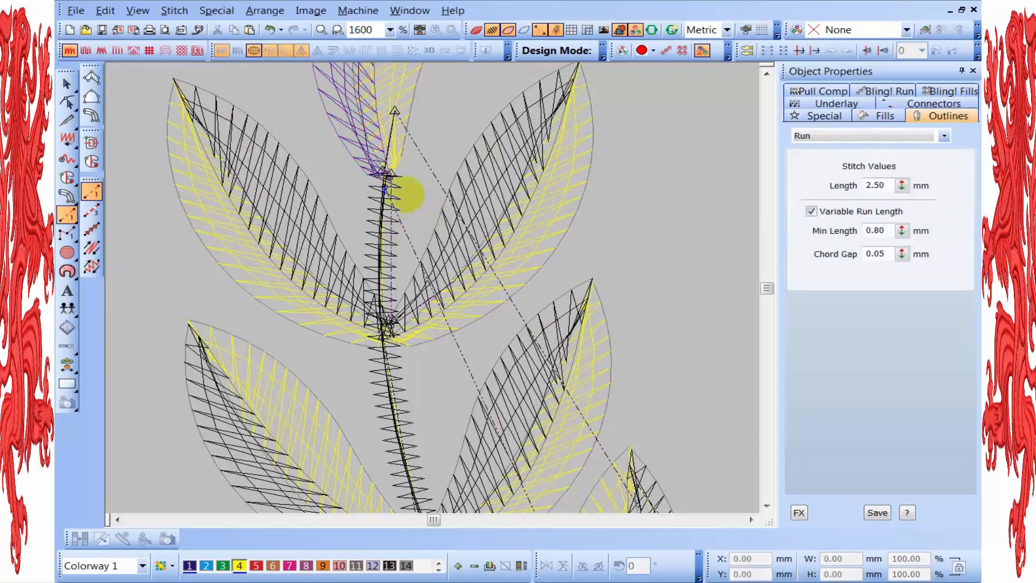
click(383, 172)
click(381, 251)
click(388, 327)
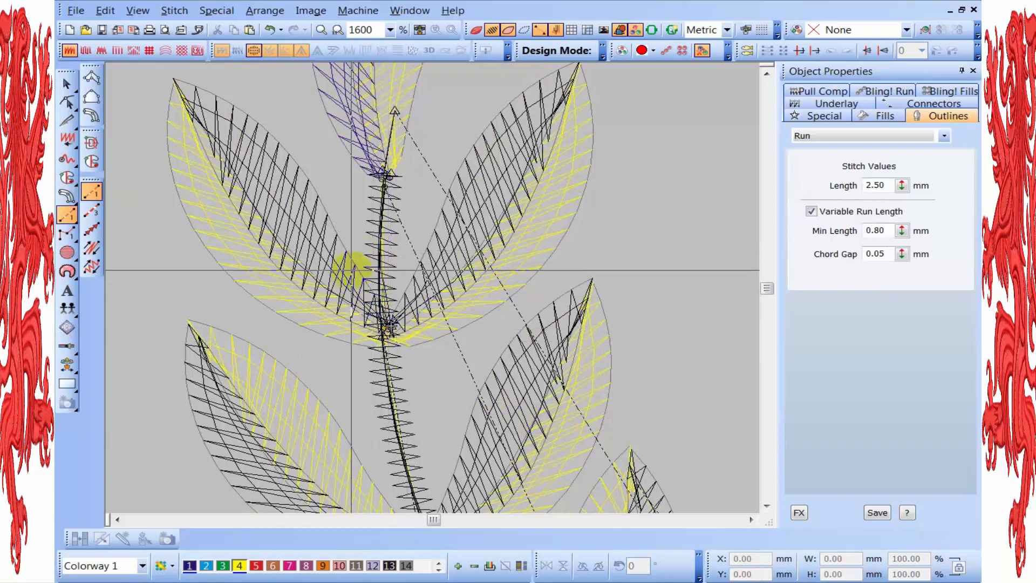
key(Escape)
- Cut the inner upper halves of both top-pair leaves, paste them back in place and recolor them with blue color 1
click(351, 262)
click(418, 260)
key(ctrl+x)
key(ctrl+v)
key(Escape)
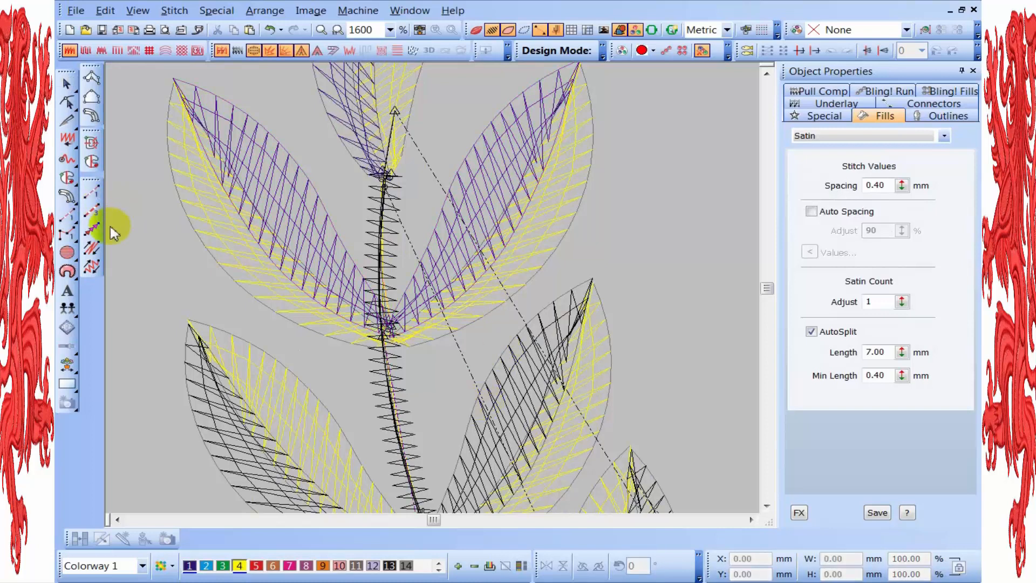
- Digitize a run line down the stem from the top pair's base to the second pair's base
click(67, 214)
click(388, 333)
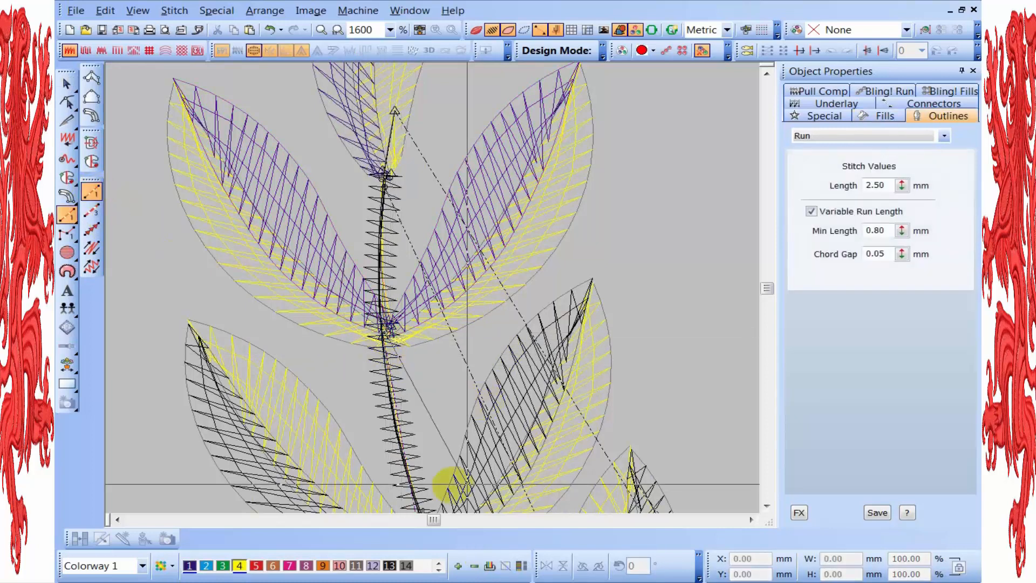
scroll(448, 486, down, 2)
right_click(405, 354)
scroll(435, 360, down, 2)
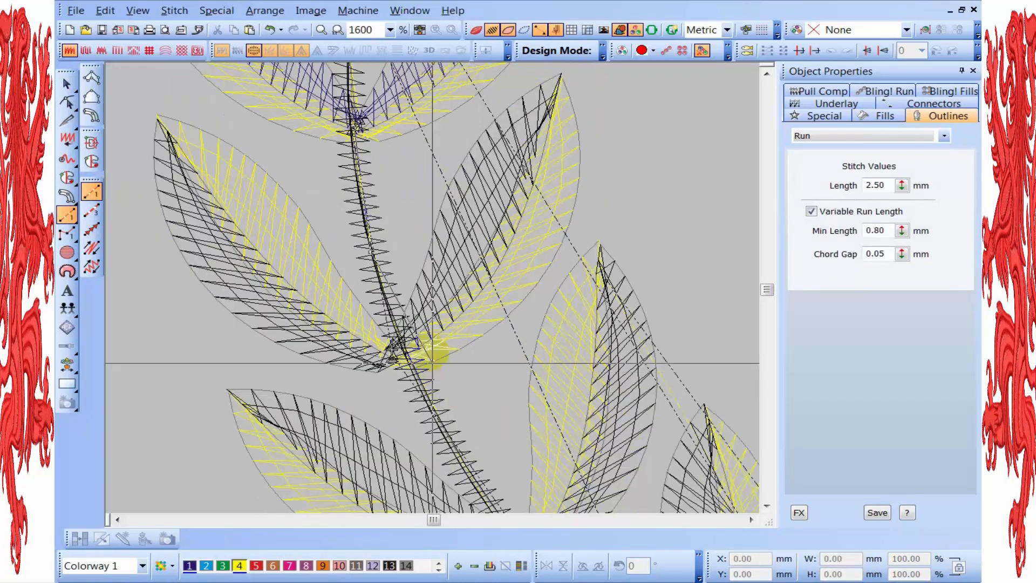
right_click(403, 352)
key(Return)
key(Escape)
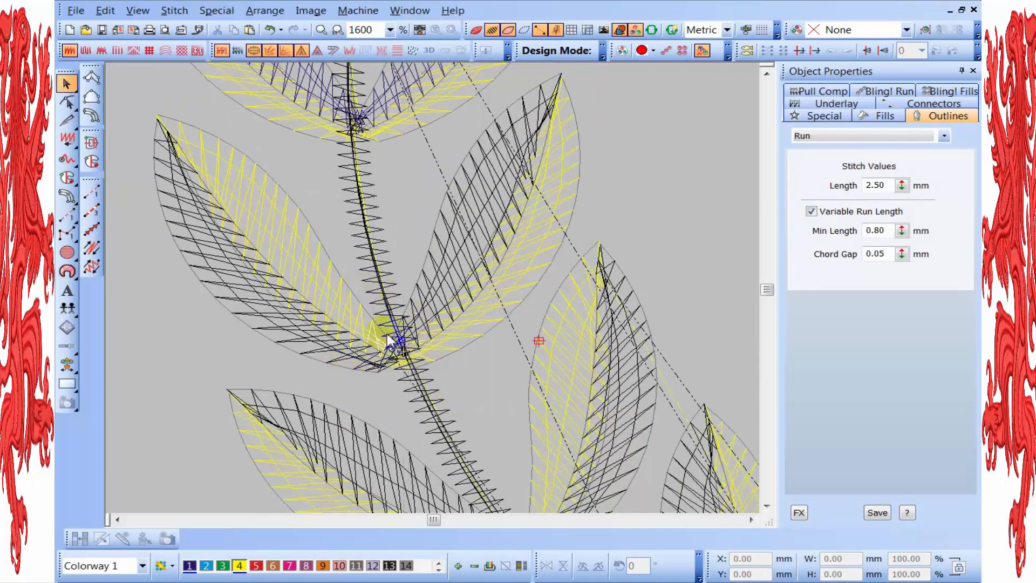
- Recolor the lower half of the second pair's left leaf and the upper half of its right leaf with blue color 1
click(332, 367)
ctrl+click(423, 291)
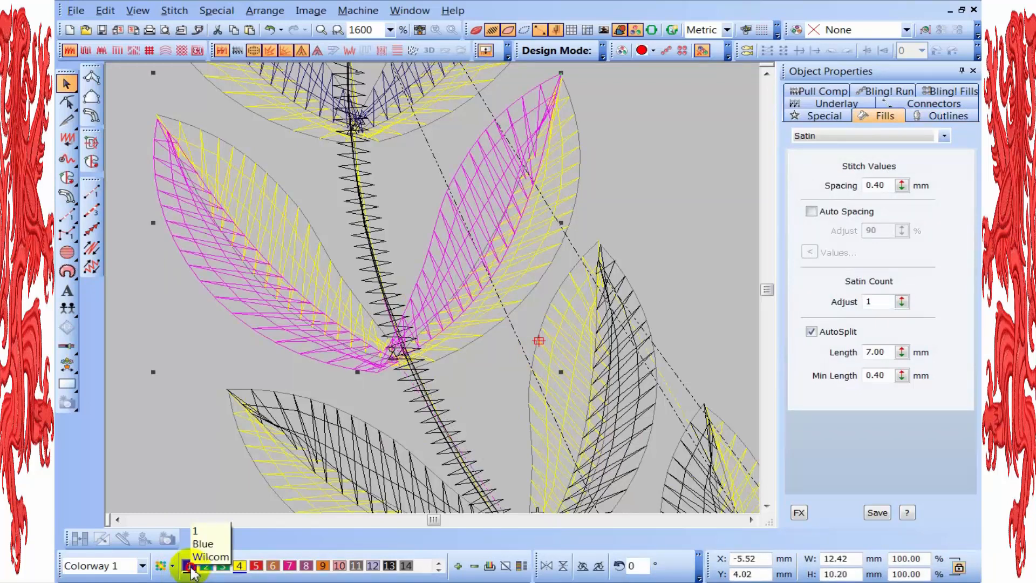
click(190, 567)
click(455, 350)
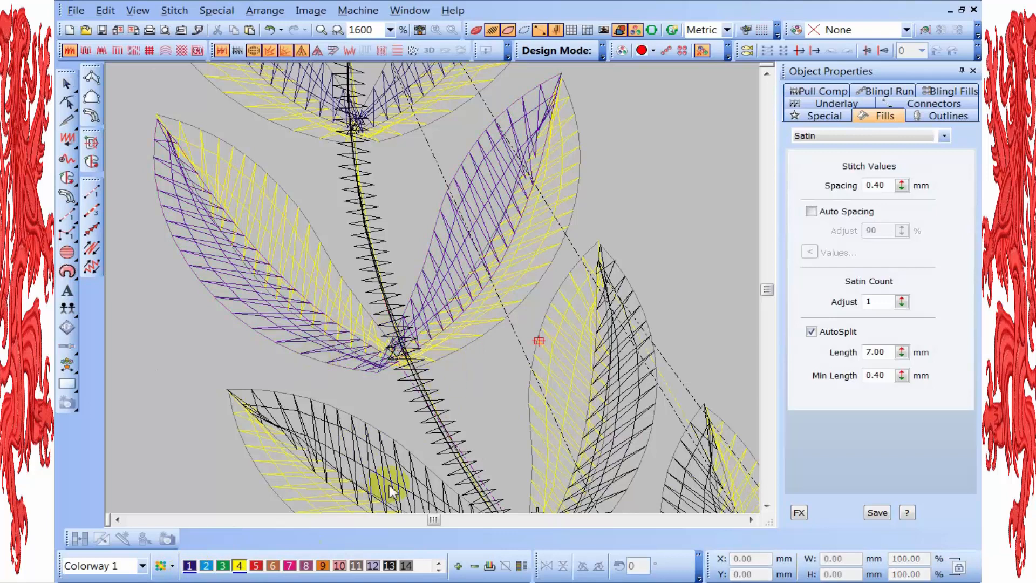
- Digitize a run line along the stem from the second pair's base to the third pair's base
key(shift+z)
click(462, 398)
click(186, 263)
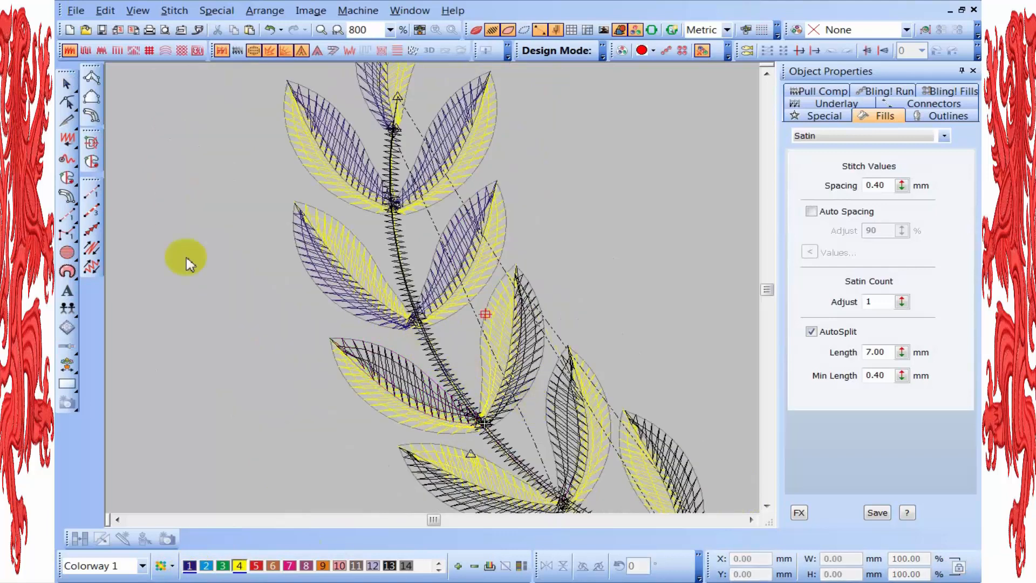
key(z)
click(88, 195)
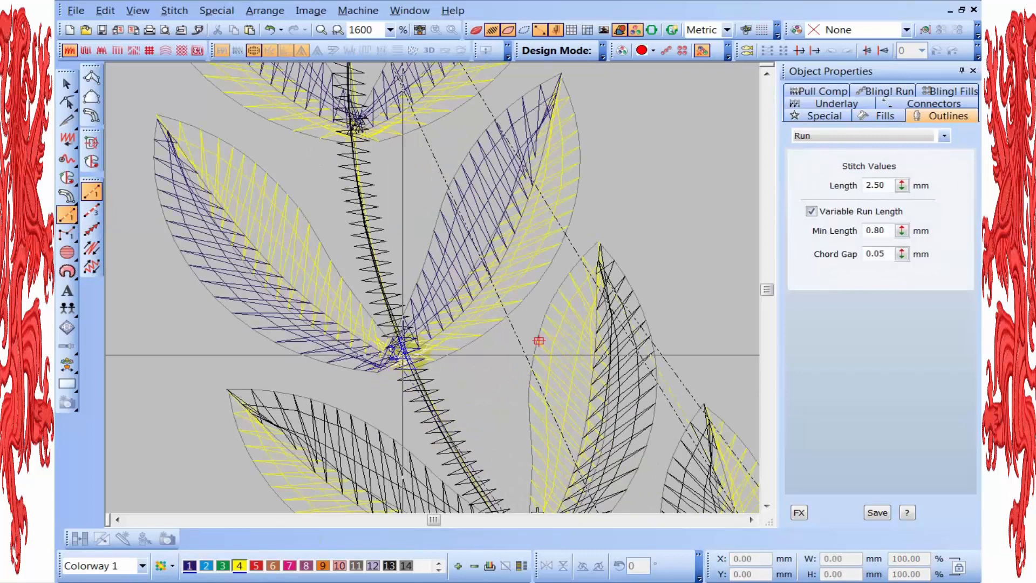
drag(471, 390, 372, 295)
click(364, 248)
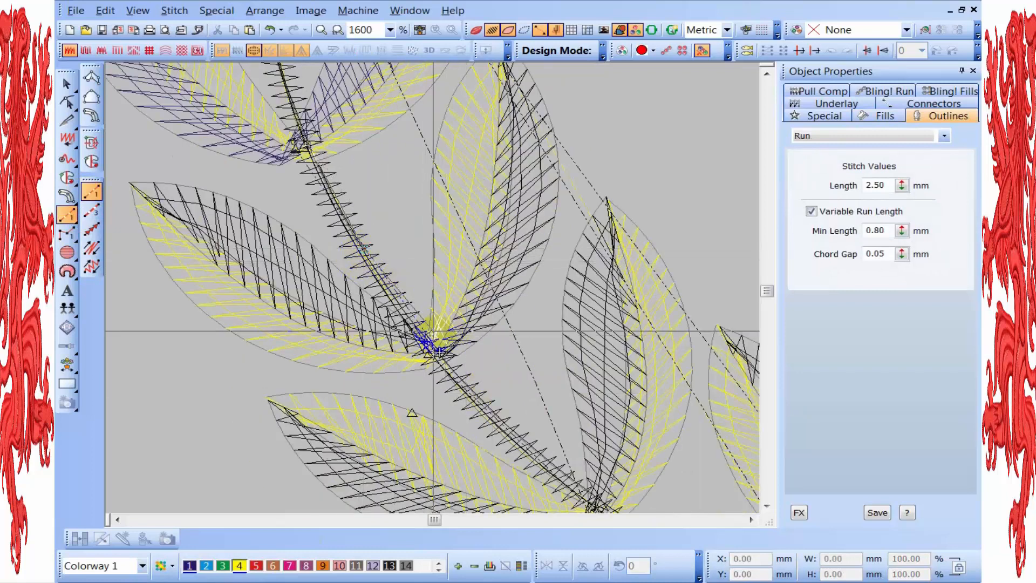
click(439, 350)
key(Return)
- Recolor the upper half of the third pair's left leaf and the outer half of its right leaf with blue color 1
click(95, 195)
click(263, 215)
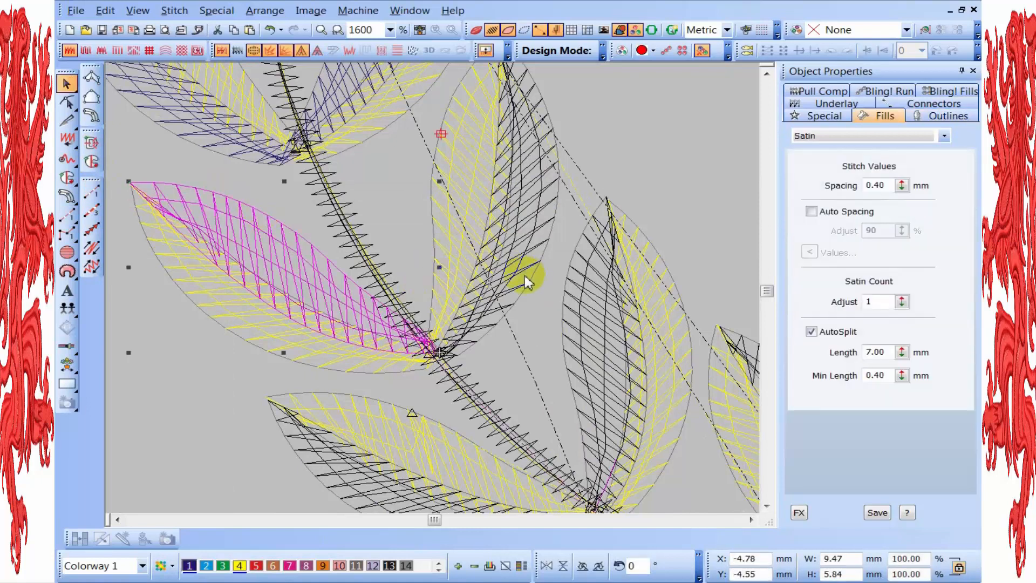
drag(524, 276, 527, 281)
key(ctrl+z)
ctrl+click(526, 297)
key(Delete)
key(ctrl+z)
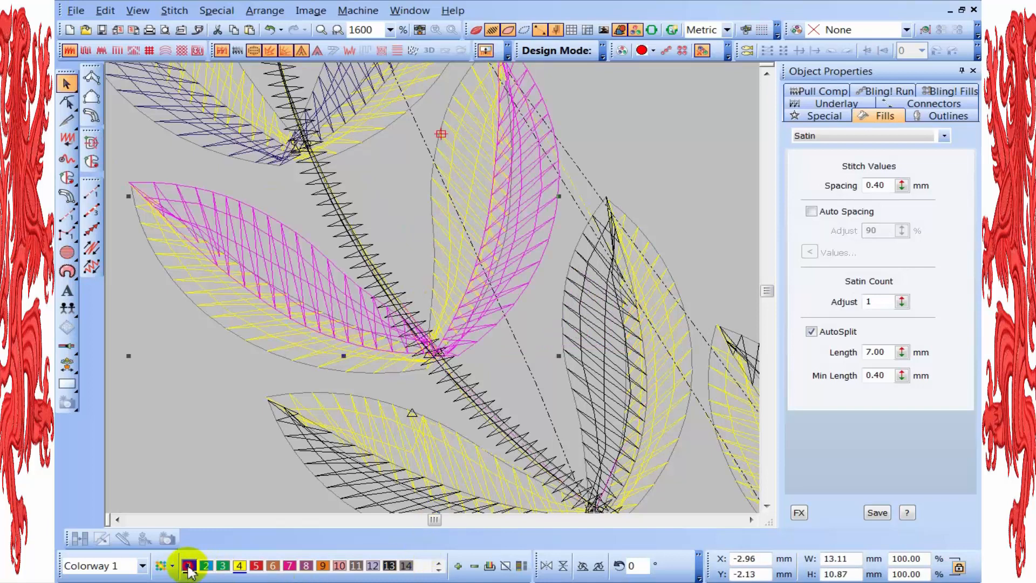
click(189, 566)
click(129, 202)
- Digitize a run line along the stem from the third pair's base to the fourth pair's base
click(92, 199)
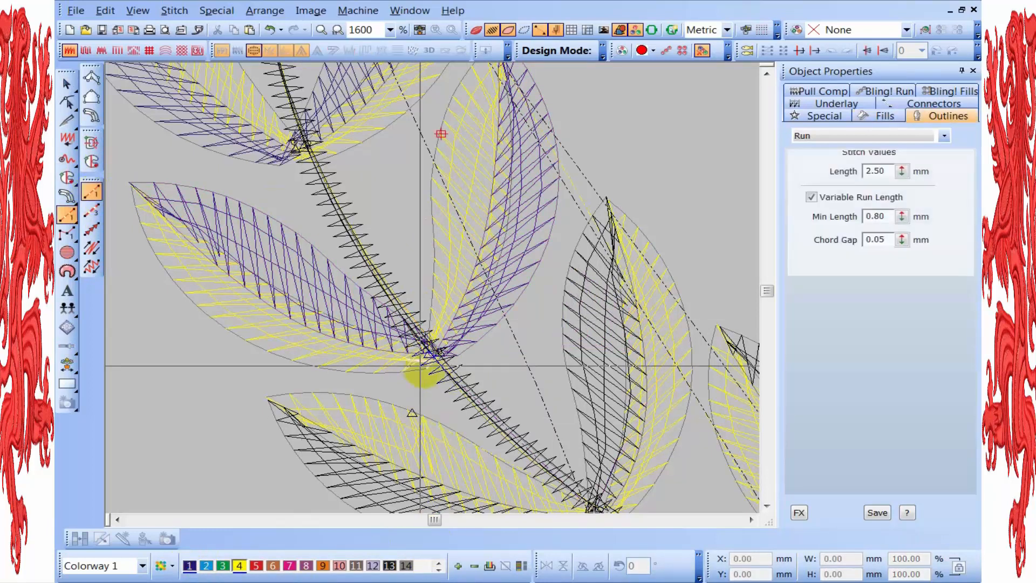
click(432, 351)
click(448, 354)
click(518, 410)
key(Return)
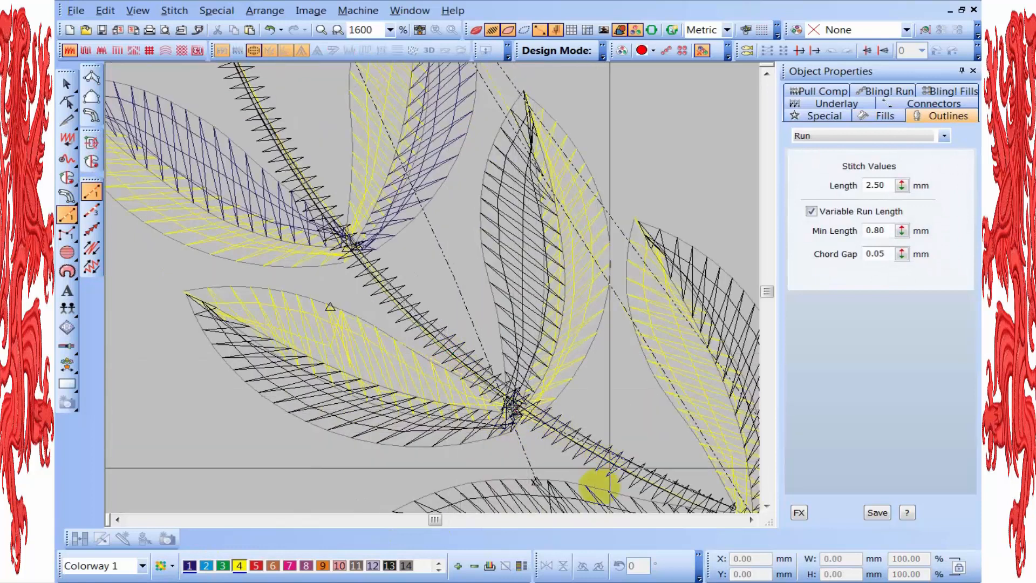
key(Escape)
- Recolor the lower half of the fourth pair's left leaf and the inner half of its right leaf with blue color 1
click(413, 447)
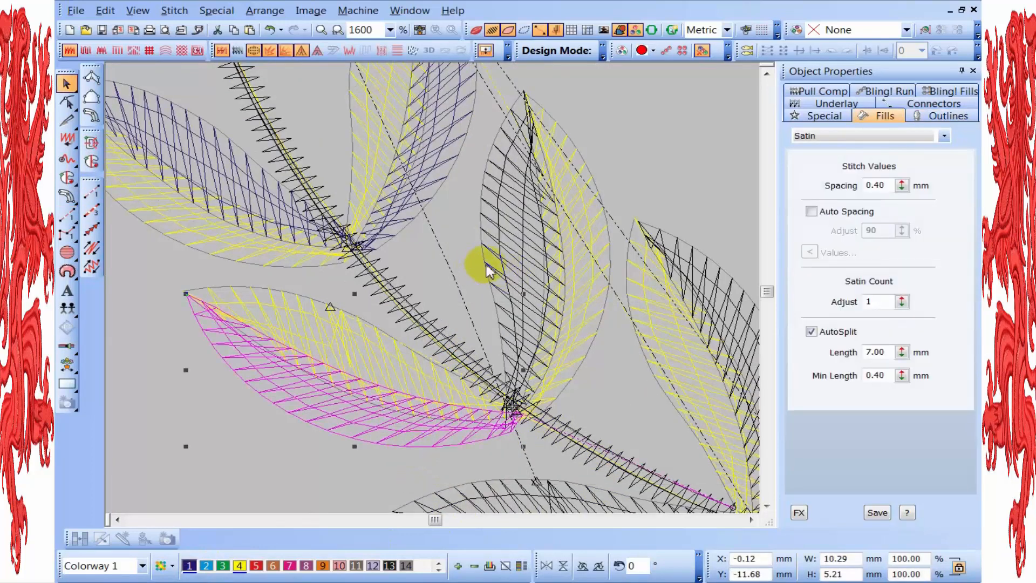
ctrl+click(487, 270)
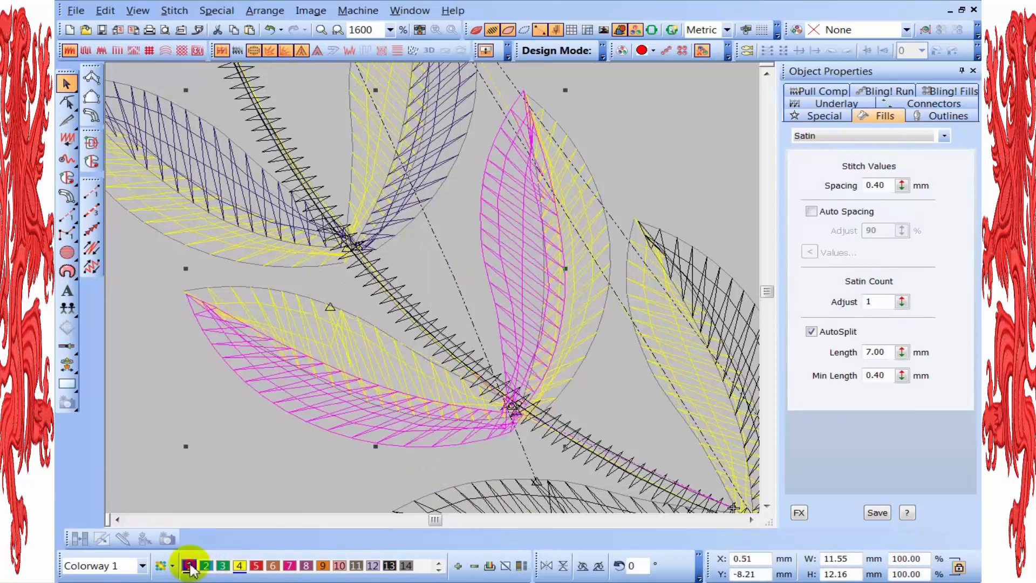
click(610, 407)
- Digitize a run line along the stem from the fourth pair's base to the bottom pair's base
click(89, 192)
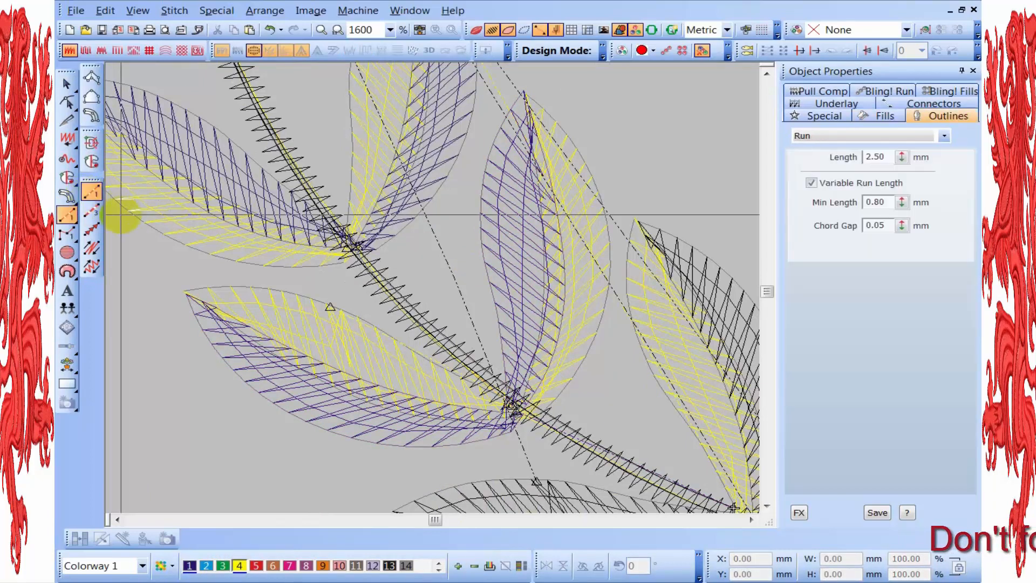
click(512, 405)
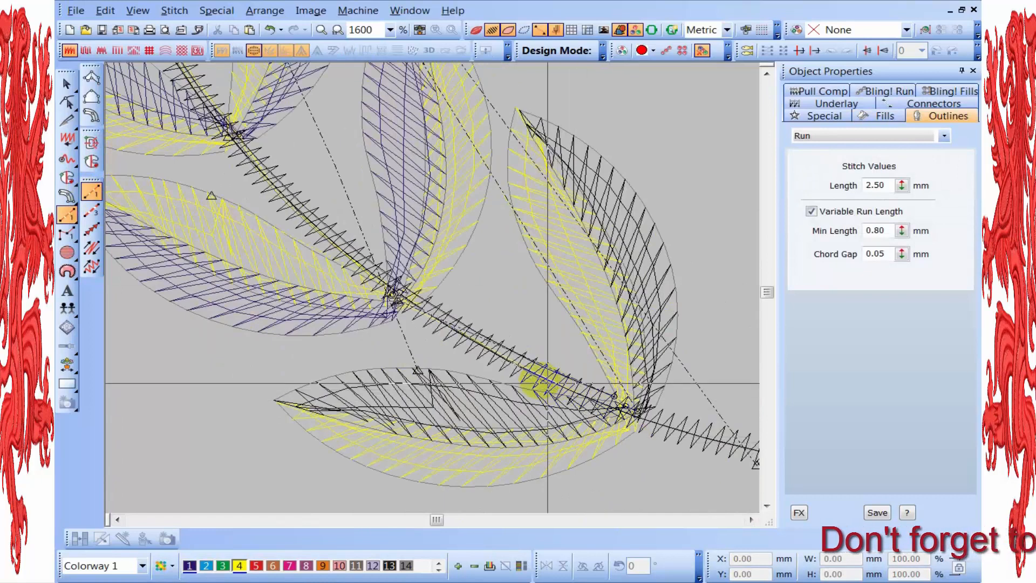
click(636, 413)
key(Return)
key(Escape)
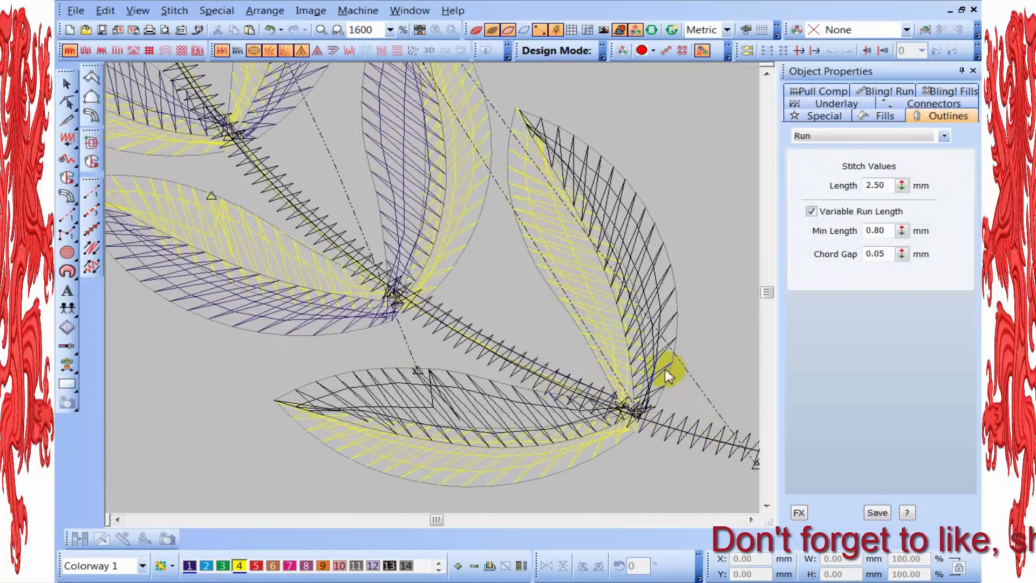
- Cut the right leaf's outer half and left leaf's upper half in the bottom pair, paste them back and recolor them with blue color 1
click(665, 370)
ctrl+click(509, 385)
key(Delete)
key(ctrl+v)
- Cut the satin stem and paste it back in place so that it stitches last
key(shift+z)
click(599, 378)
key(ctrl+x)
key(ctrl+v)
- Try to move the stem's start point from its upper end to the bottom pair's base
click(67, 103)
key(shift+z)
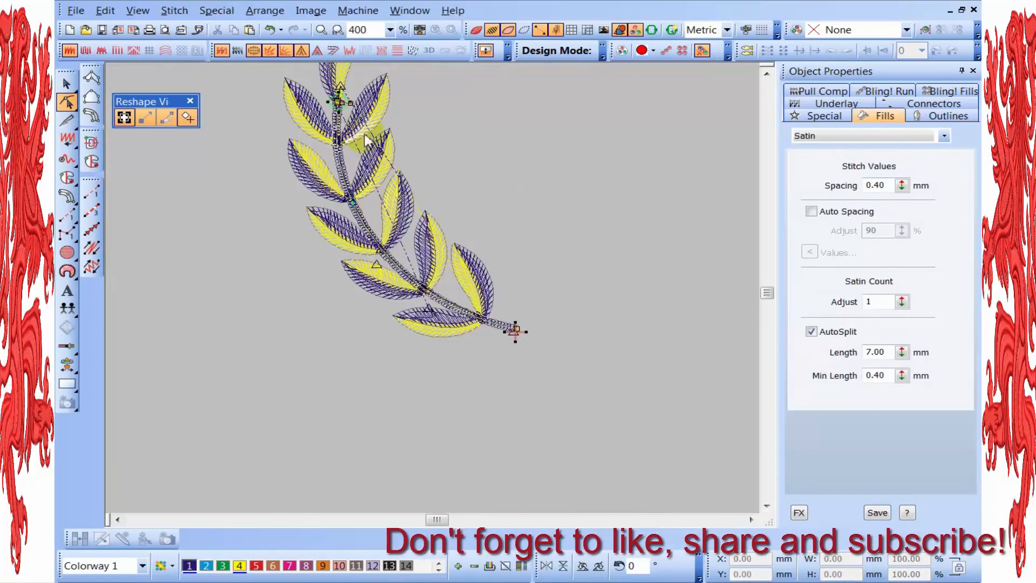
drag(351, 103, 478, 328)
key(ctrl+z)
- Delete the long run line along the stem, and set the stem's start point at the bottom pair's base and end point at its lower tip
key(Escape)
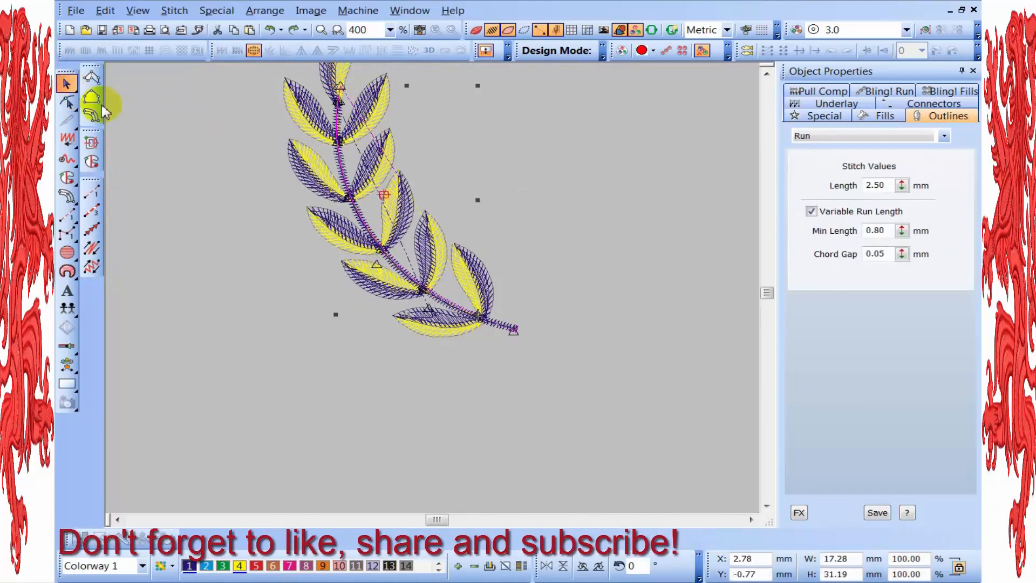
key(Delete)
click(346, 175)
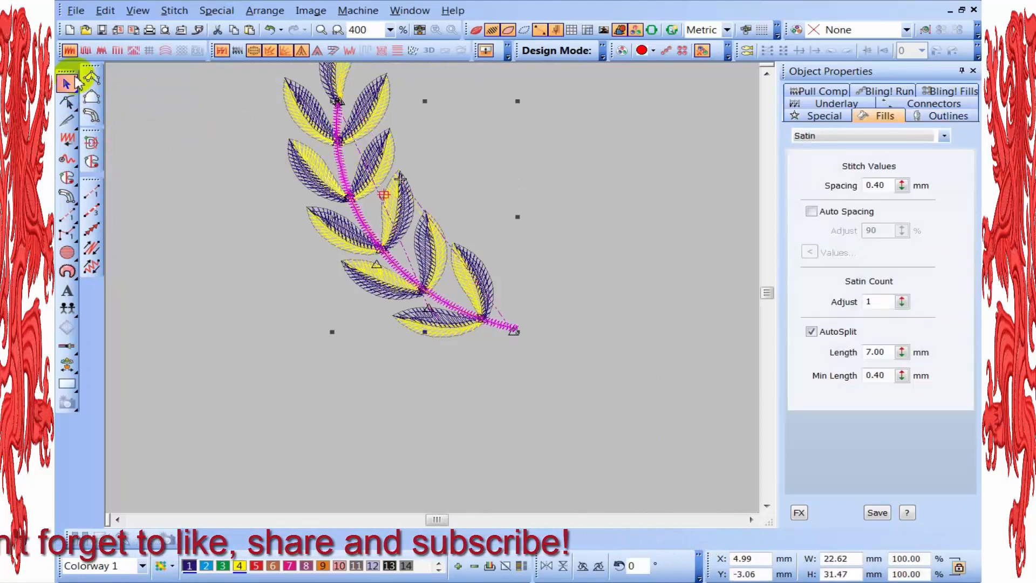
click(67, 101)
click(484, 327)
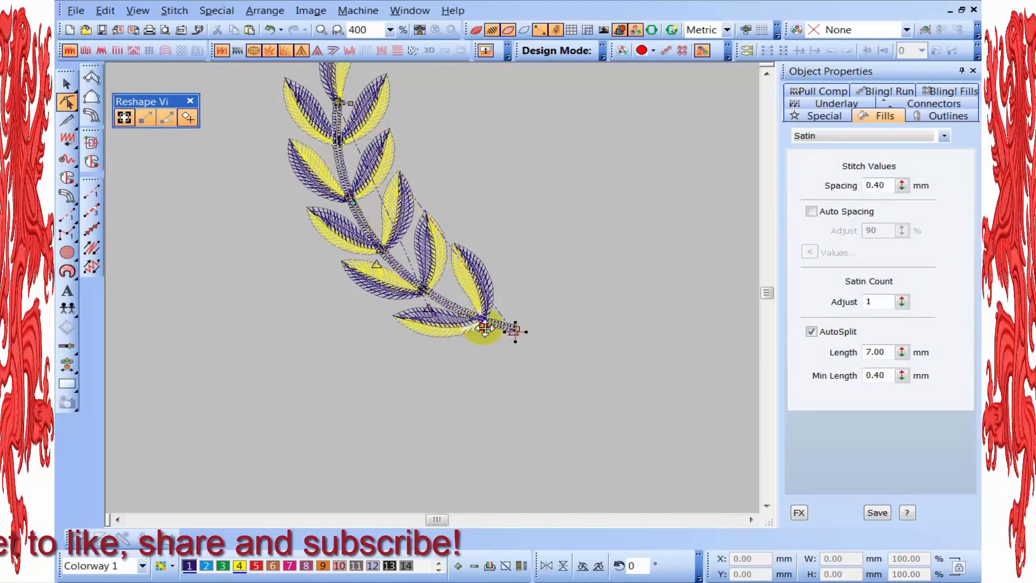
drag(517, 334, 519, 339)
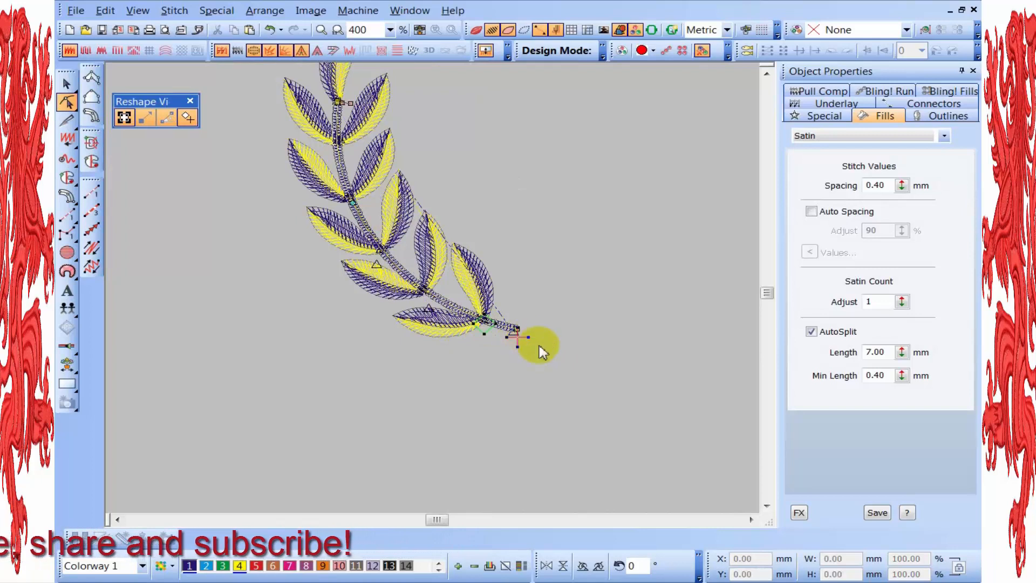
click(68, 85)
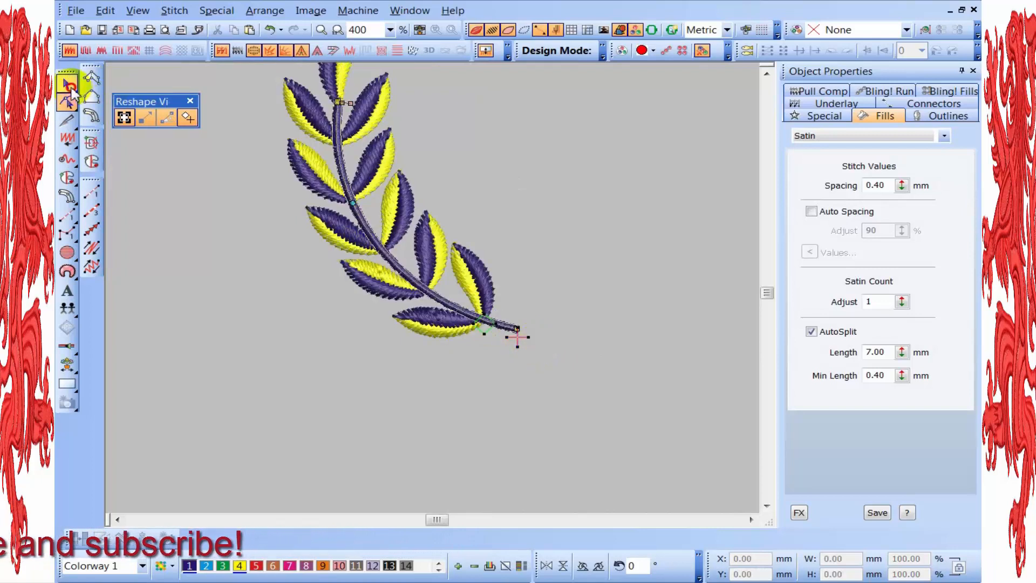
- Duplicate the whole branch and mirror the copy horizontally
key(shift+z)
key(Escape)
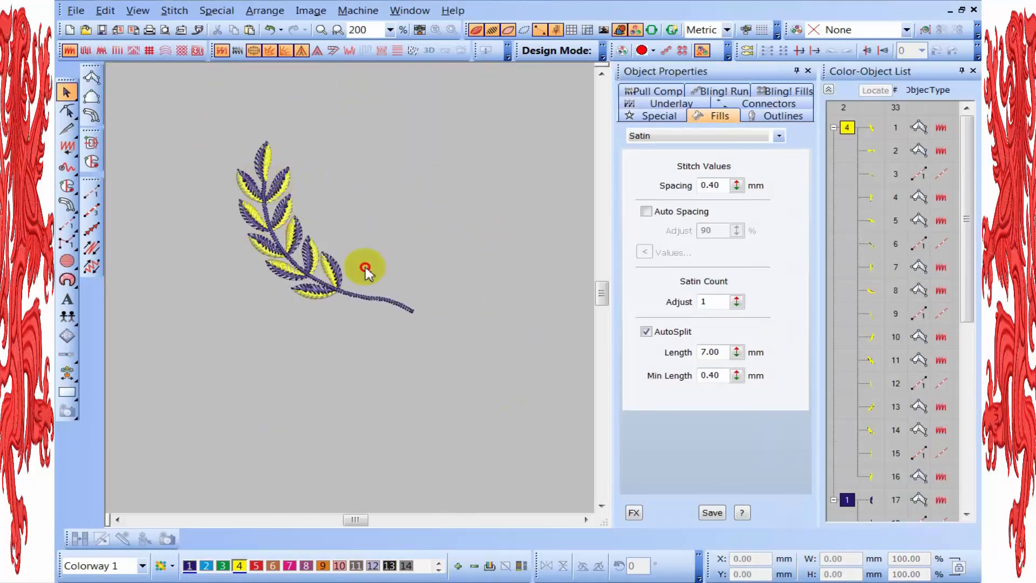
key(ctrl+a)
click(264, 226)
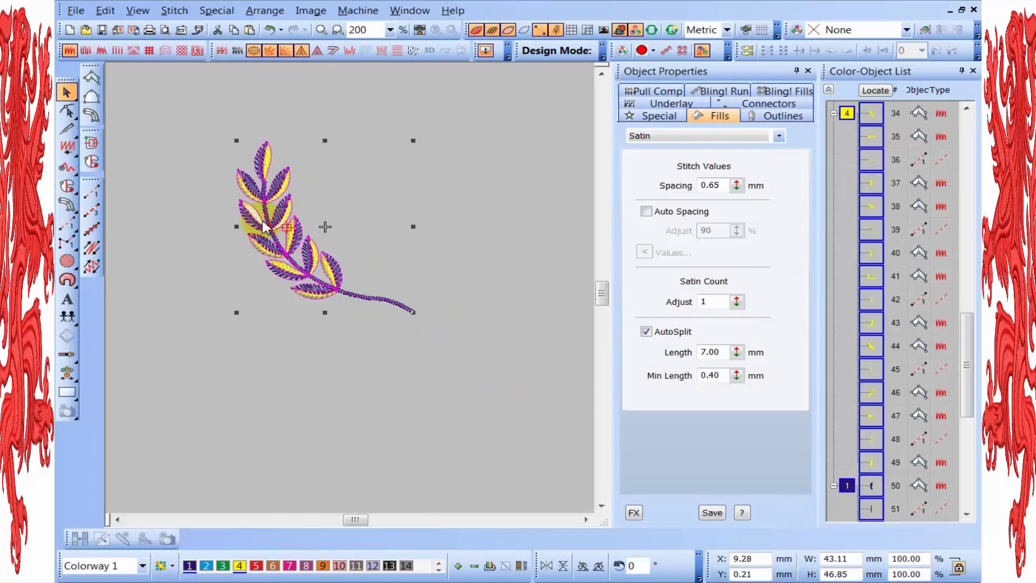
right_click(264, 227)
mouse_move(444, 409)
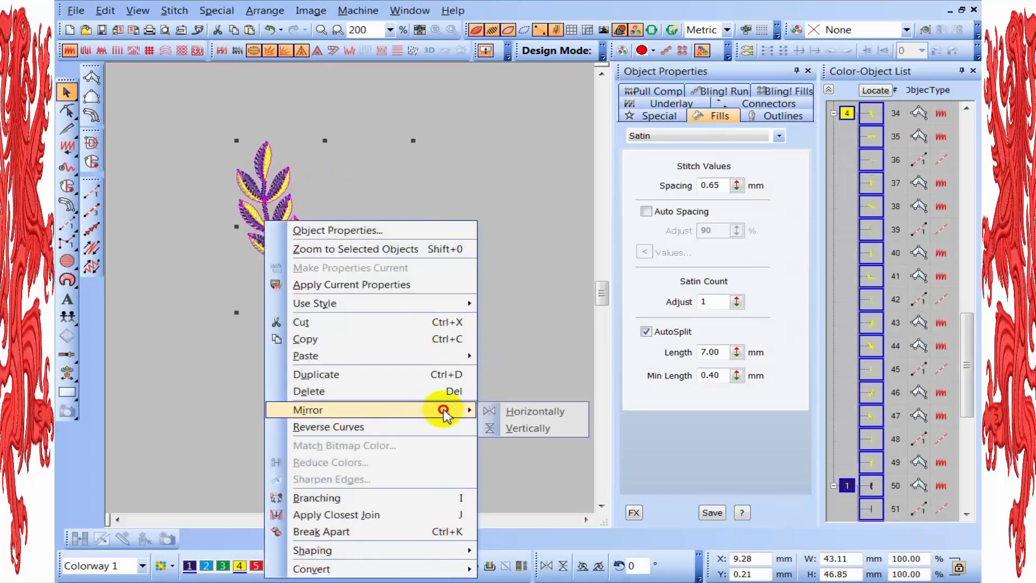
click(541, 412)
- Move the mirrored branch sideways to the right until the two stems cross near their lower ends and form a wreath
key(shift+z)
key(shift+z)
key(Right)
key(Right)
key(Right)
key(Right)
key(Right)
key(Right)
key(Right)
key(Right)
key(Right)
key(Right)
key(Right)
key(Right)
key(Right)
key(Right)
key(Right)
key(Right)
key(Right)
key(Right)
key(Right)
key(Right)
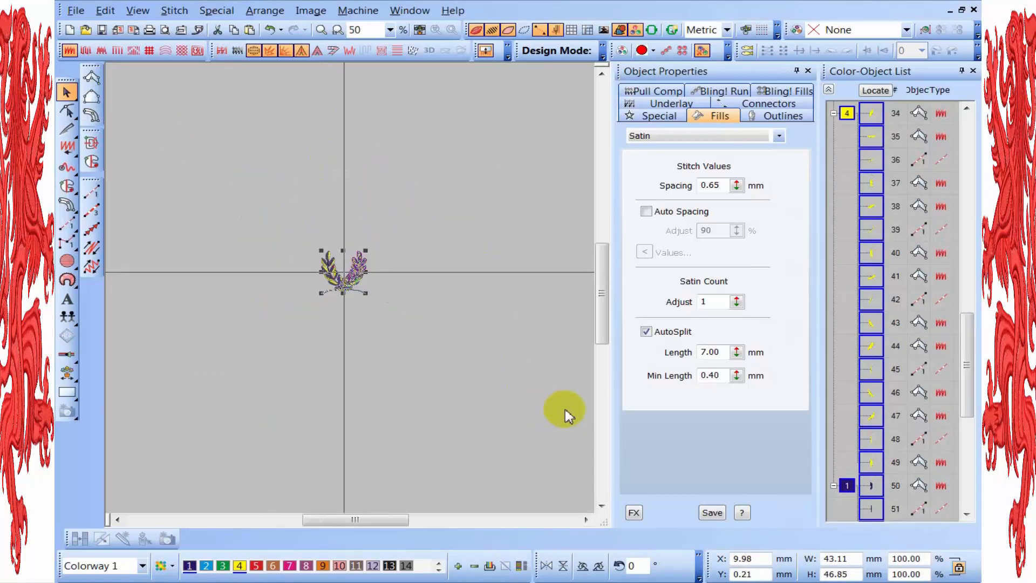
key(Right)
key(Right)
key(Right)
key(Right)
key(Right)
key(Right)
key(Right)
key(Right)
key(Right)
key(Right)
key(Right)
key(Right)
key(z)
key(Left)
key(z)
key(Left)
key(Left)
key(Left)
key(Left)
key(Left)
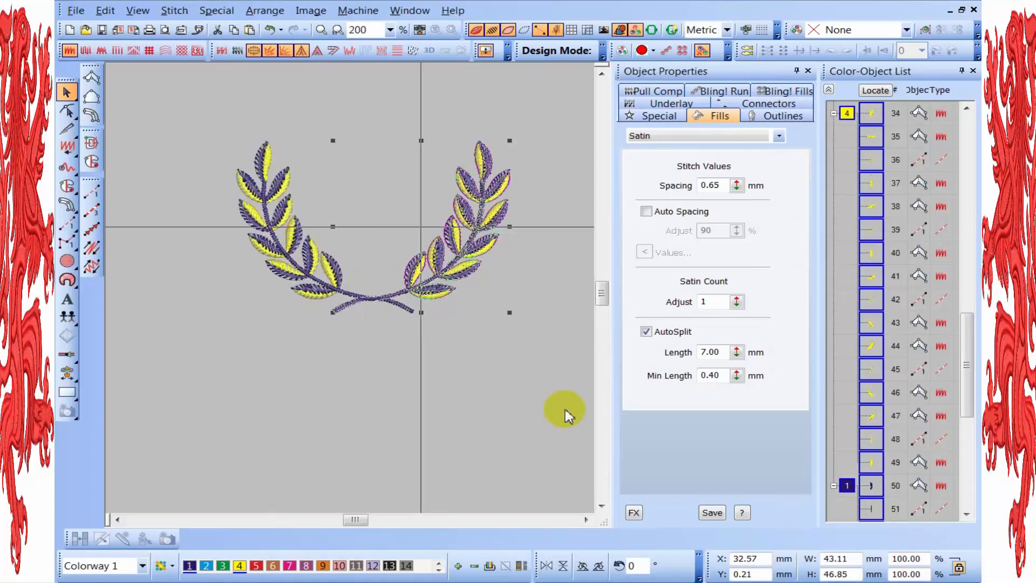
key(Left)
key(Left)
key(Left)
key(Left)
key(Left)
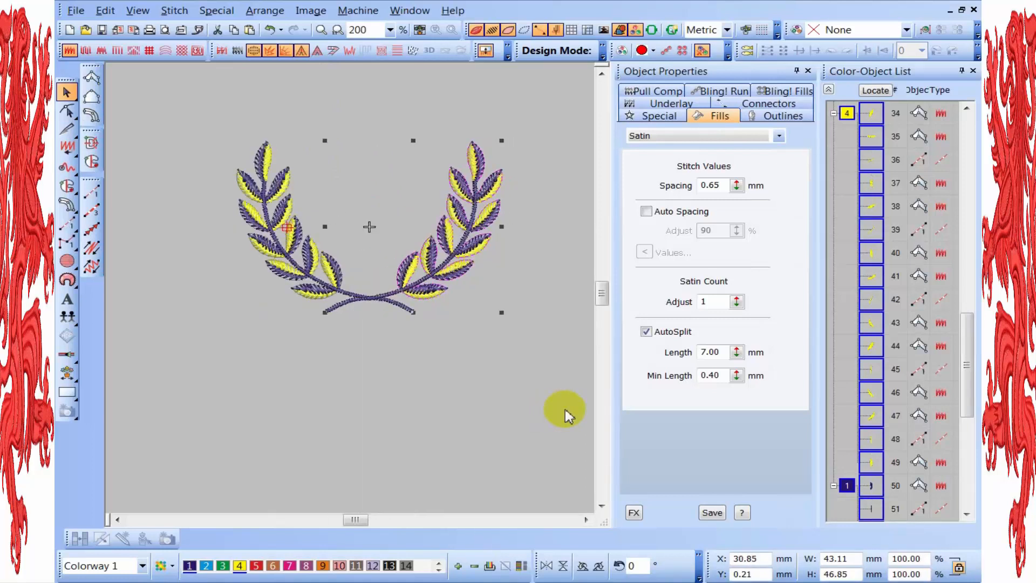
key(Right)
key(Right)
key(Right)
key(Right)
key(Escape)
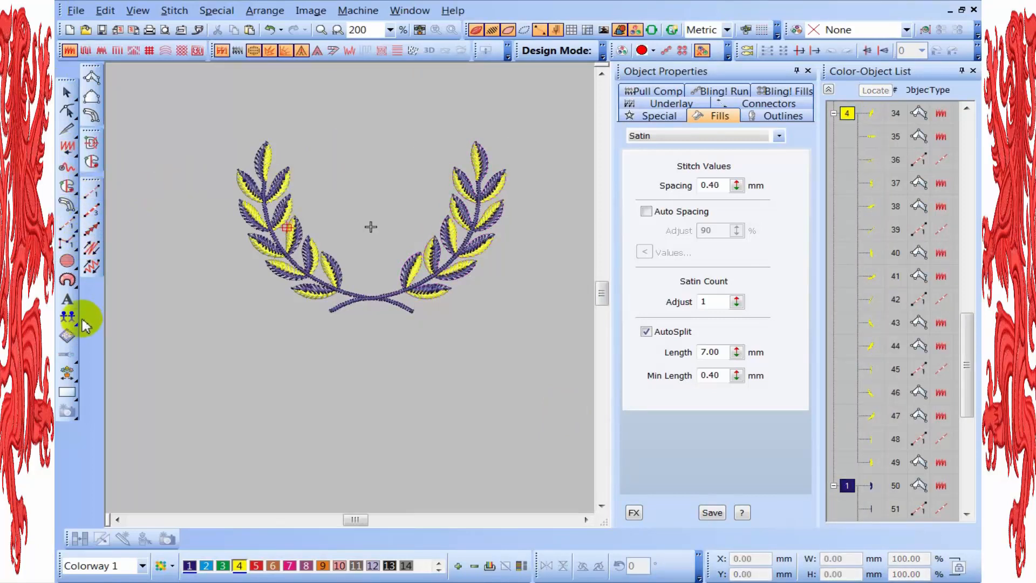
- Add the lettering "L.D." and place it between the two branches of the wreath
click(76, 303)
click(251, 405)
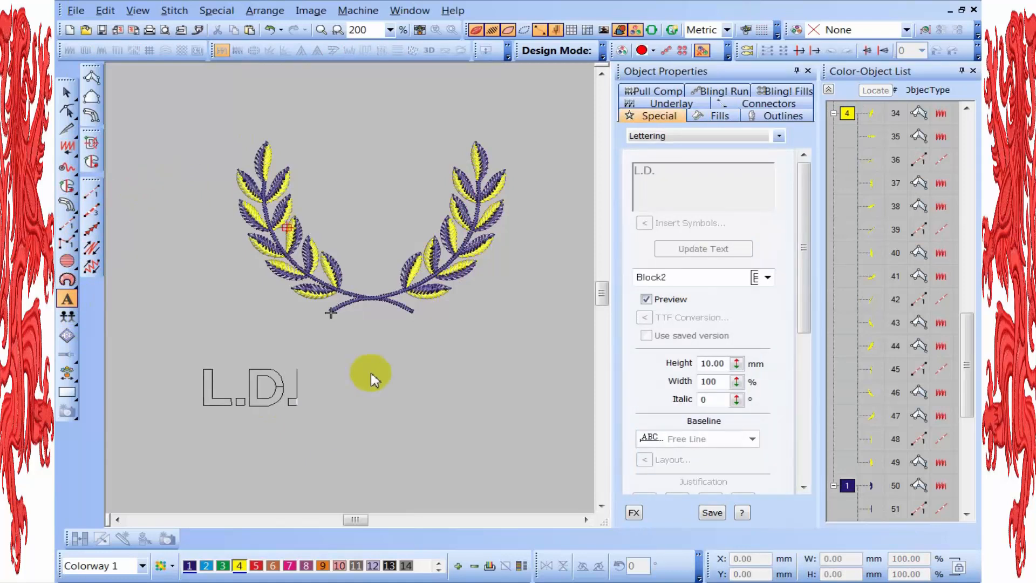
key(Return)
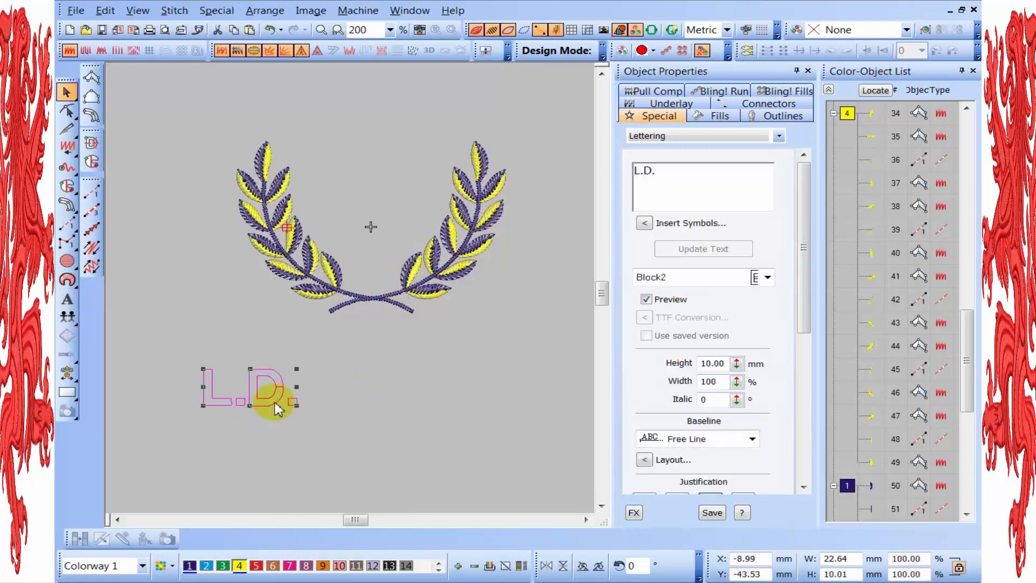
drag(275, 404, 400, 227)
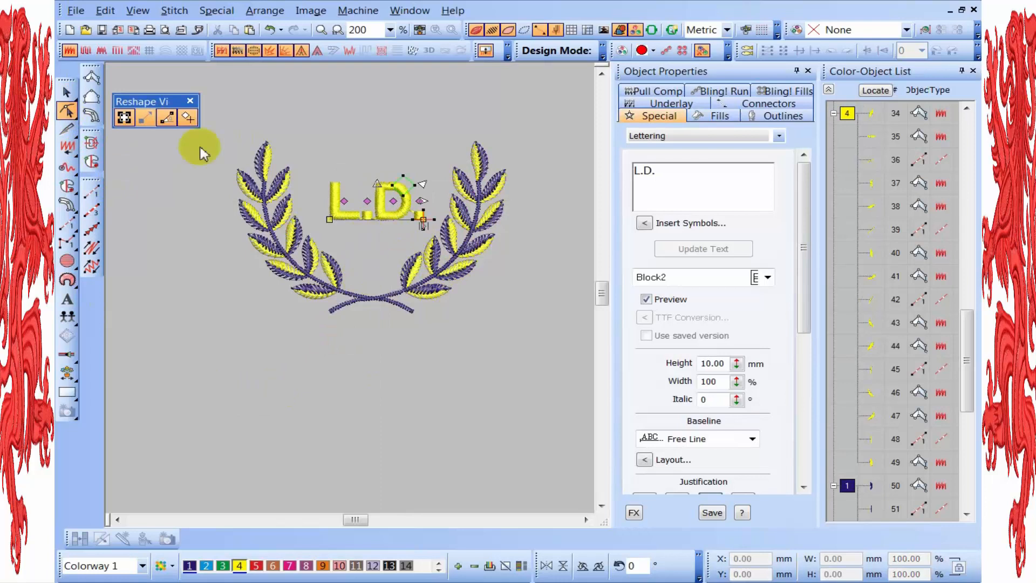
click(66, 92)
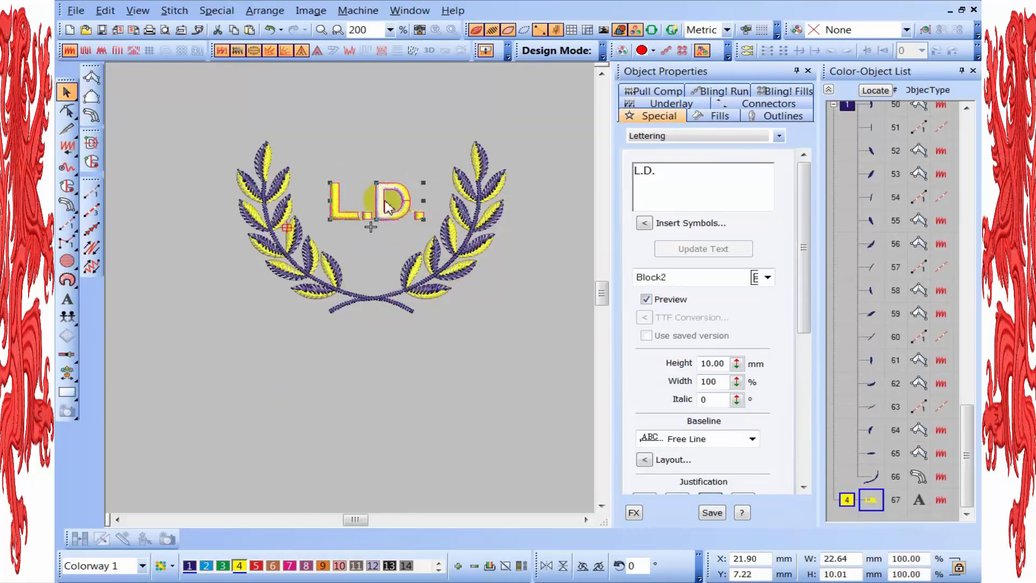
- Set the lettering's baseline to Any Shape, extend its left end outward and bend its middle into a downward curve
click(751, 439)
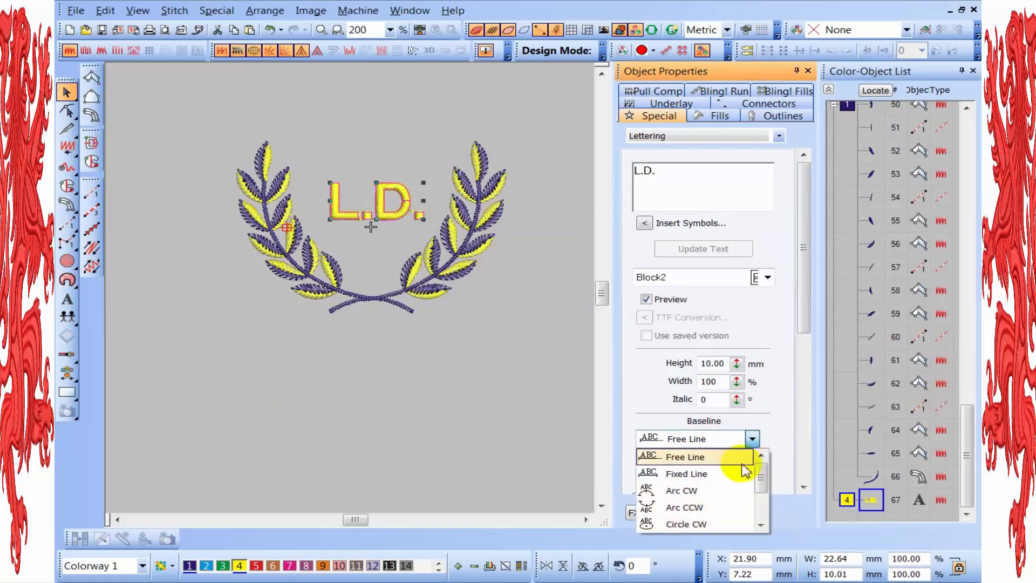
scroll(733, 442, down, 2)
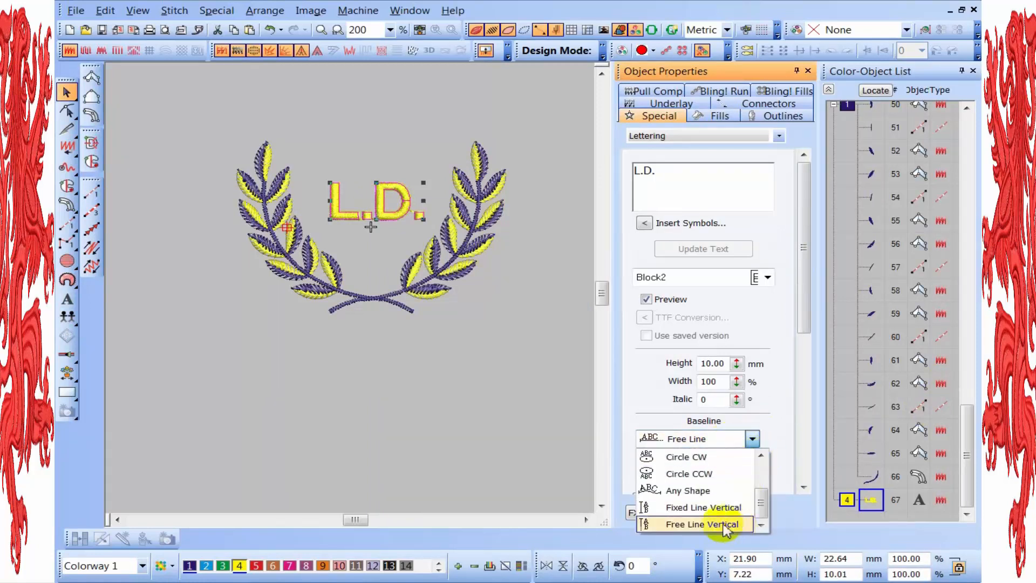
click(711, 492)
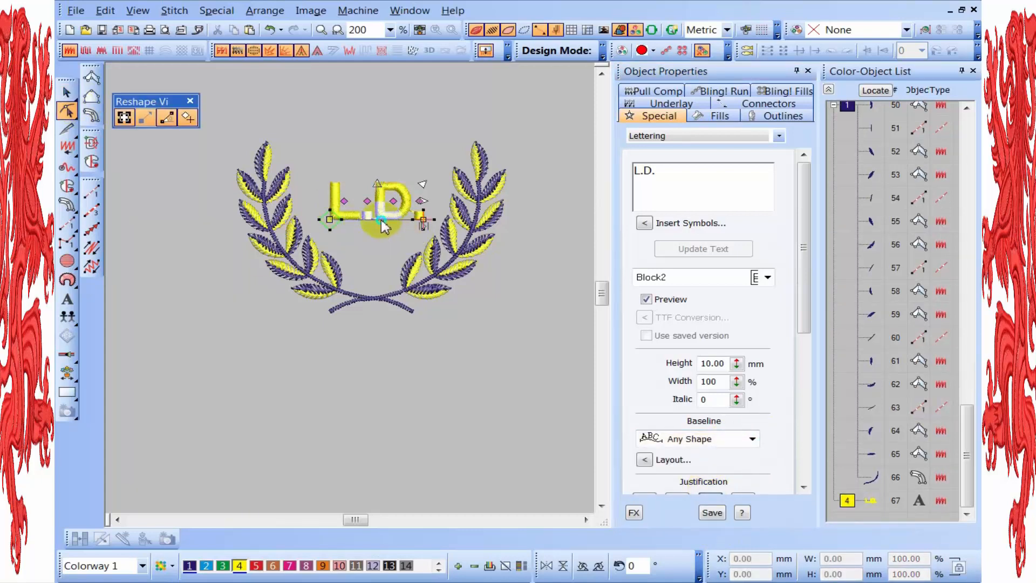
click(377, 211)
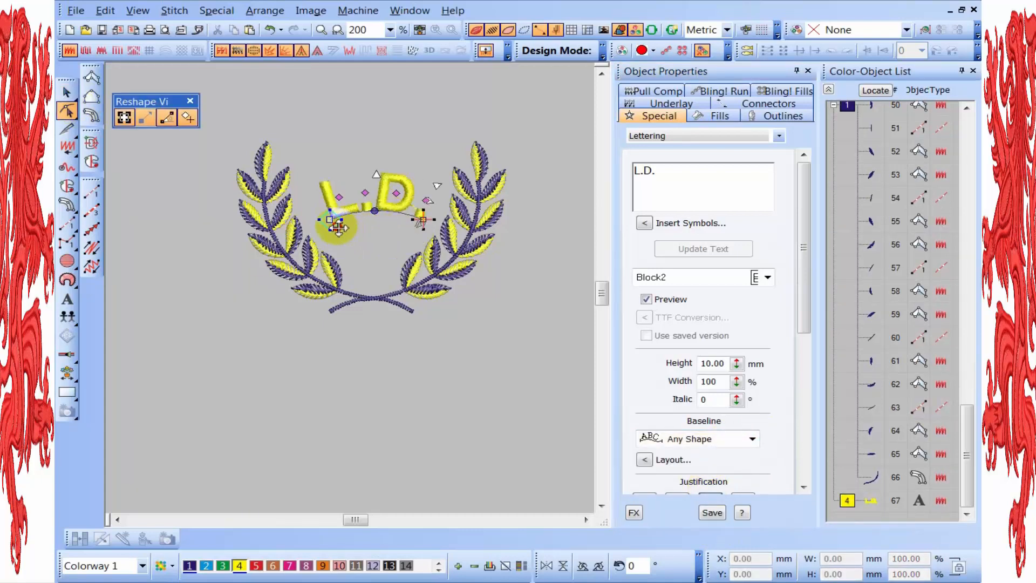
drag(321, 220, 312, 215)
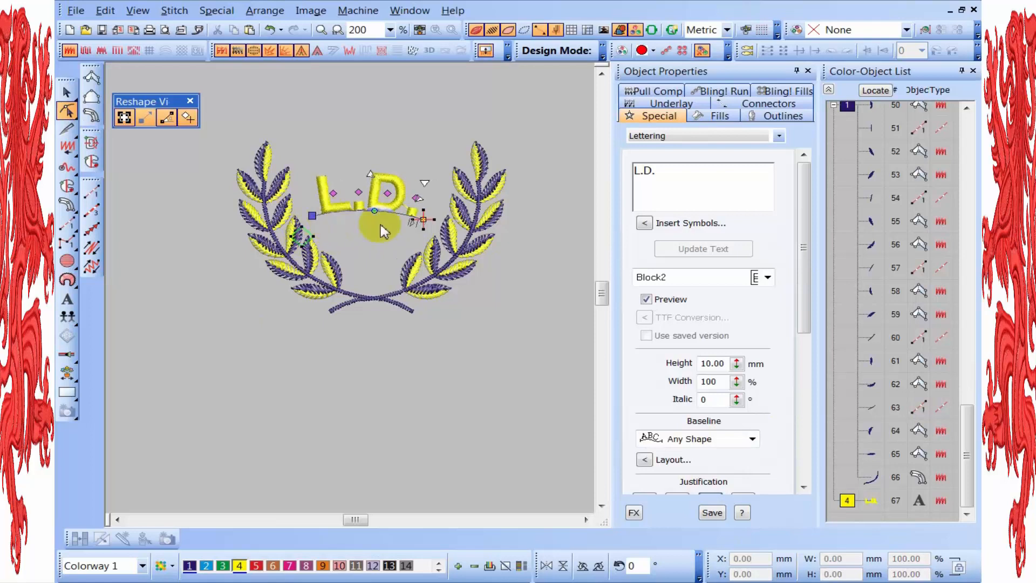
drag(376, 230, 383, 235)
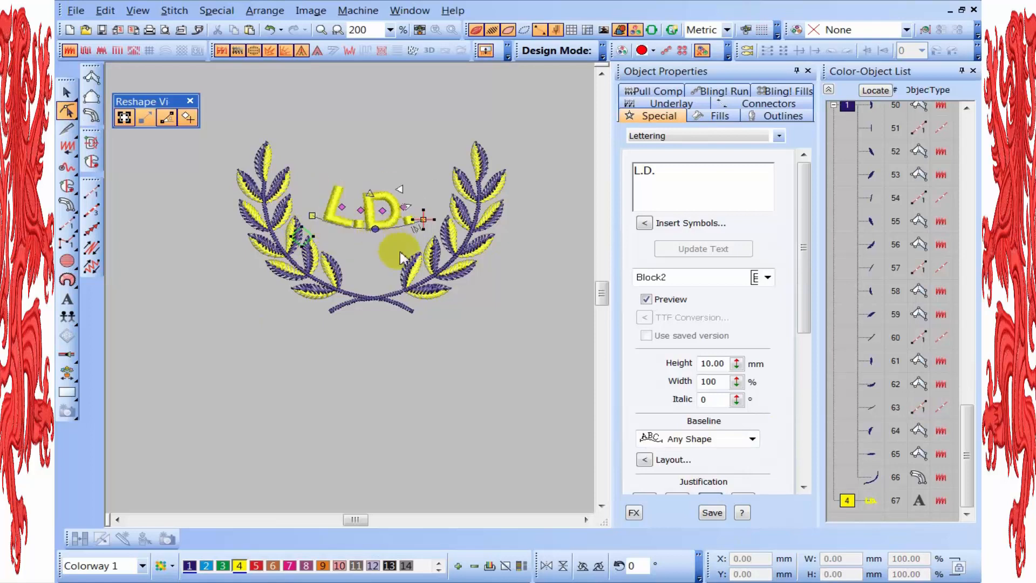
- Undo the downward bend of the lettering's baseline and nudge both of its ends to fit an upward arch between the branches
key(ctrl+z)
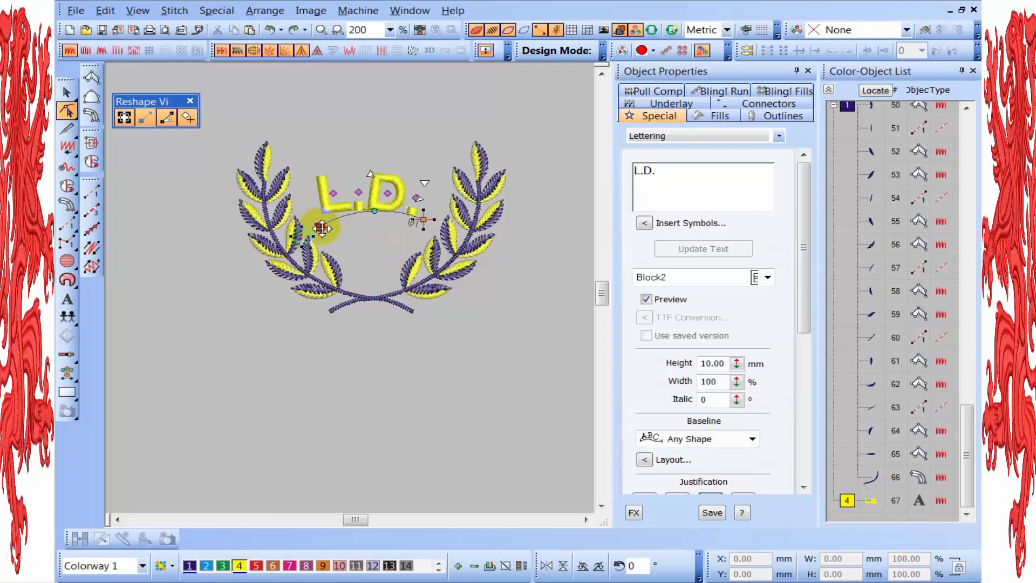
drag(322, 229, 319, 226)
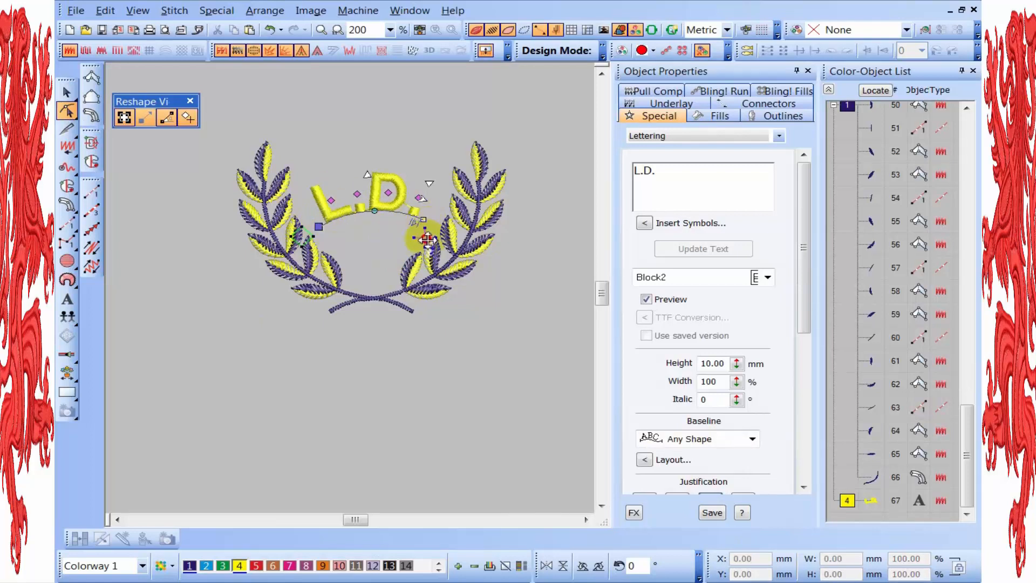
drag(430, 228, 427, 226)
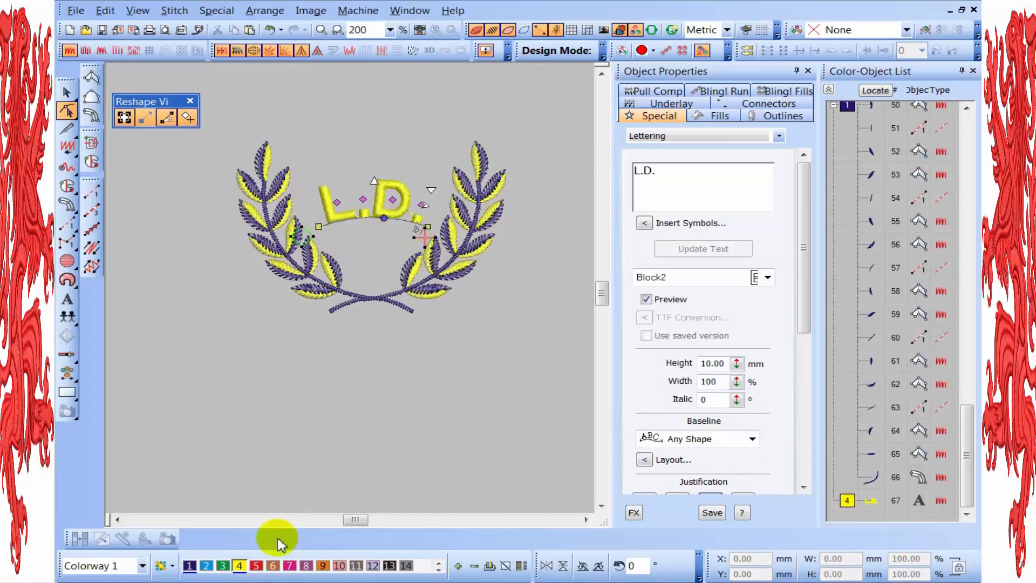
- Recolor the "L.D." lettering with red color 5 and change its font to the CH 2inch PENNANT script
click(256, 565)
key(shift+z)
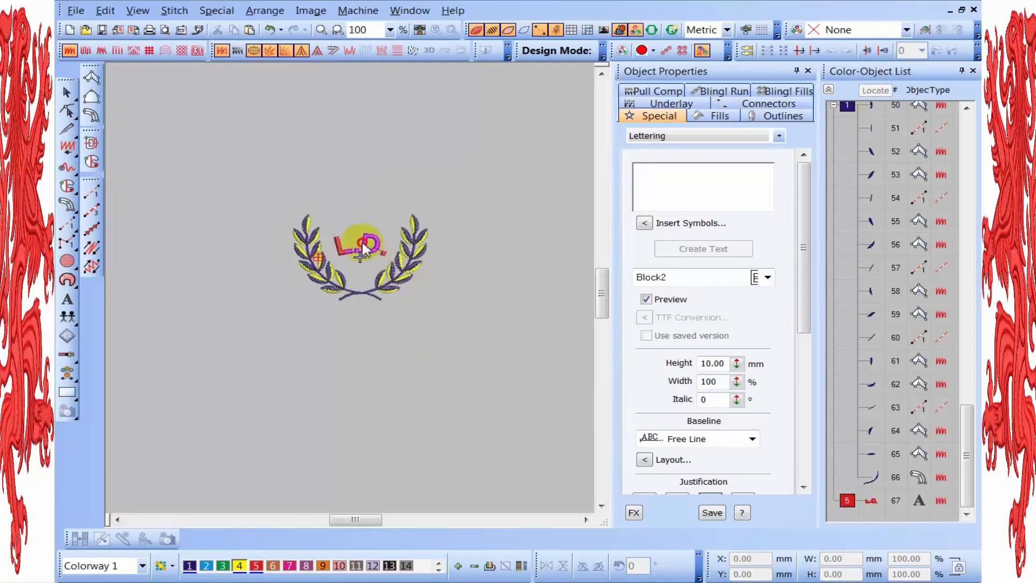
right_click(364, 249)
click(409, 252)
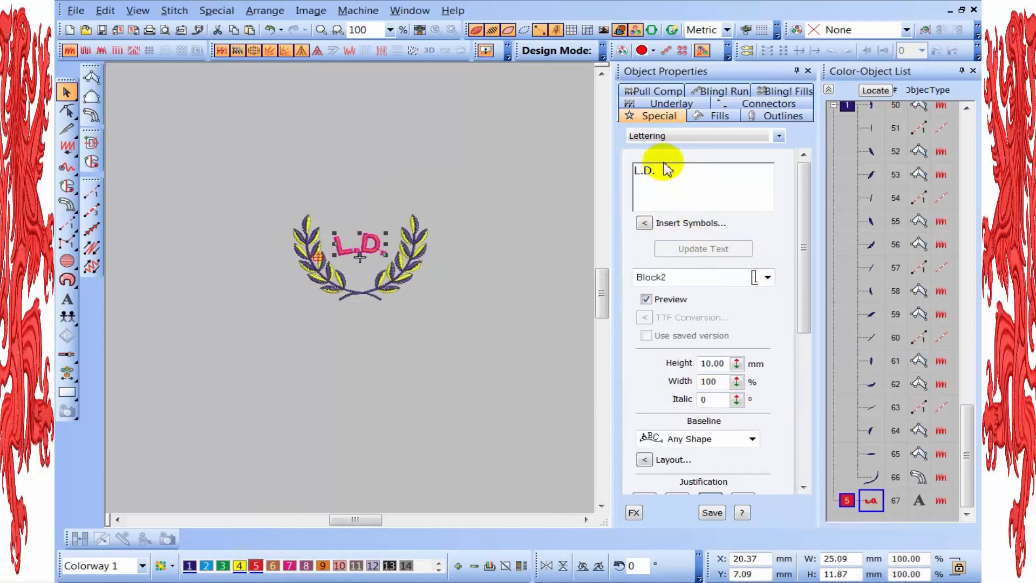
click(768, 278)
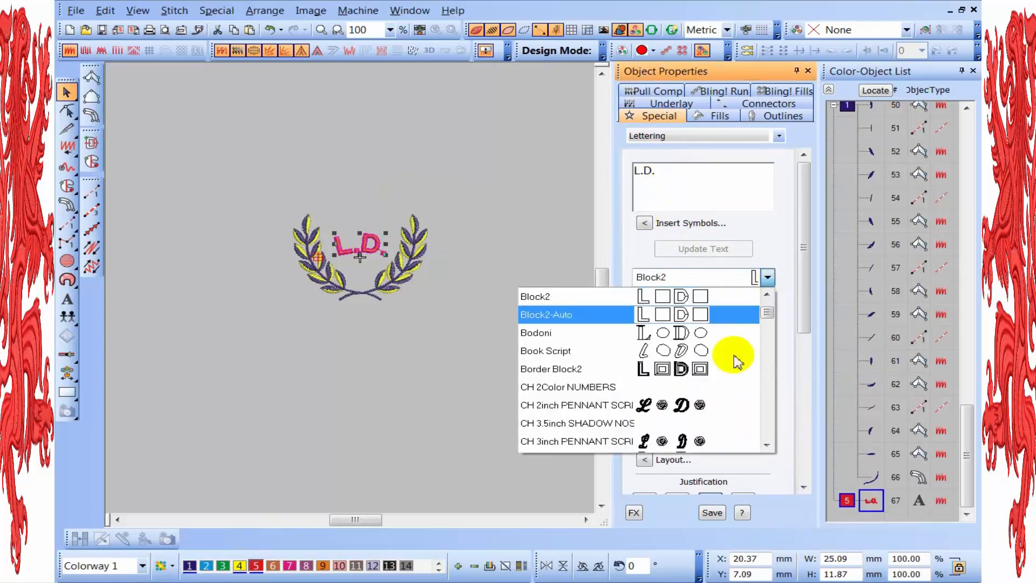
click(691, 405)
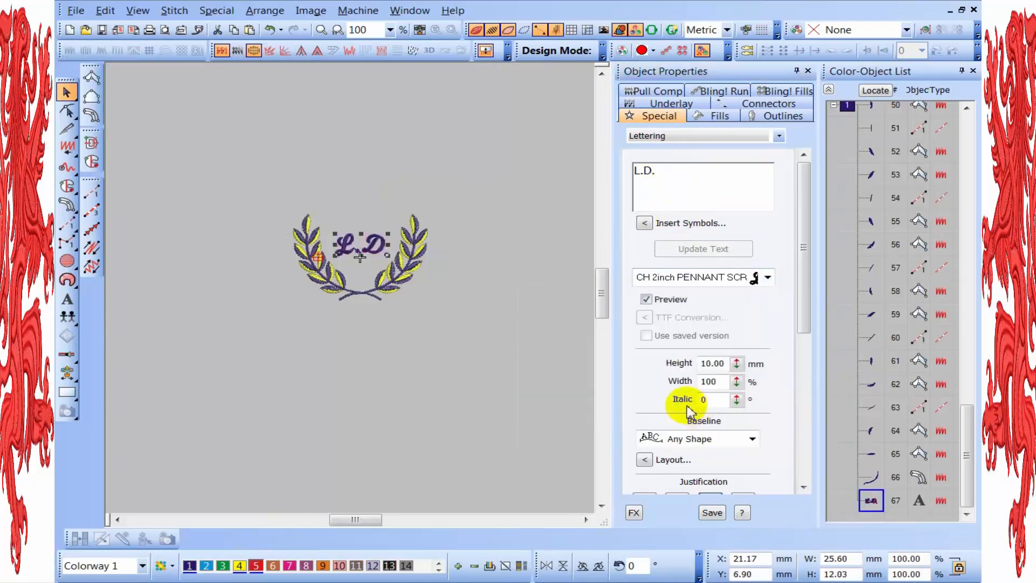
- Examine the script lettering's stitches and the connector between the L and its period up close, and the whole wreath
key(z)
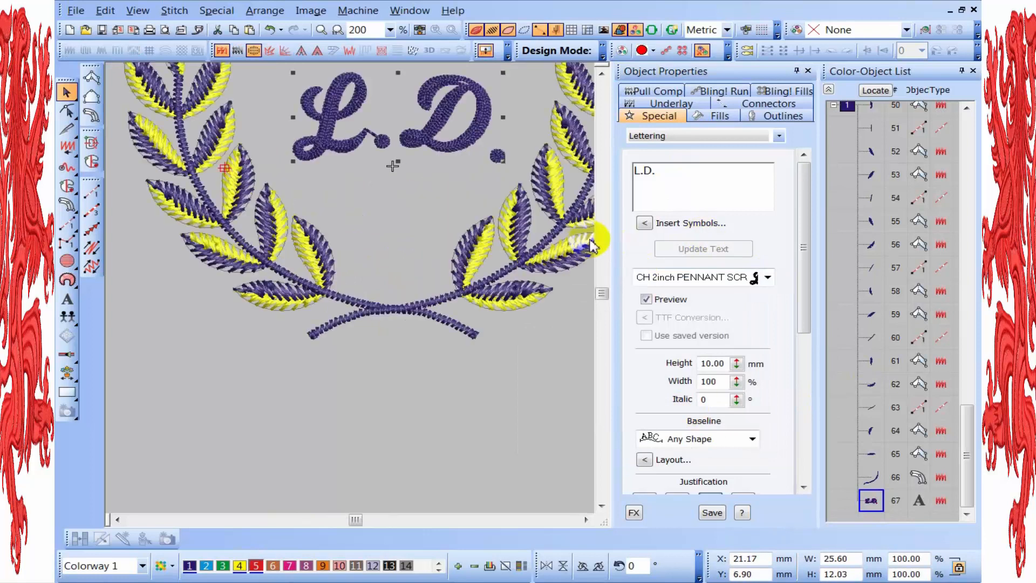
key(z)
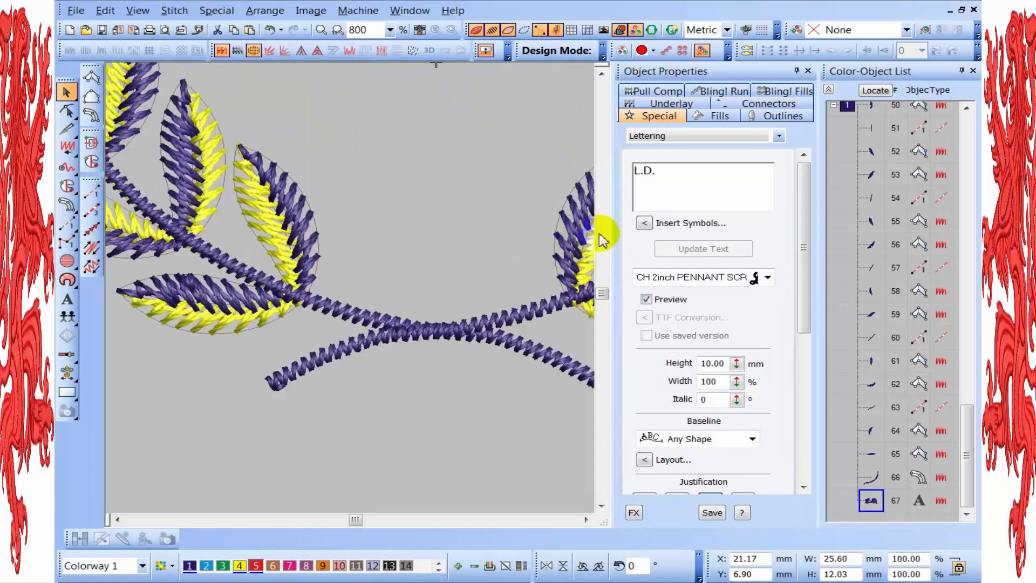
click(601, 74)
key(z)
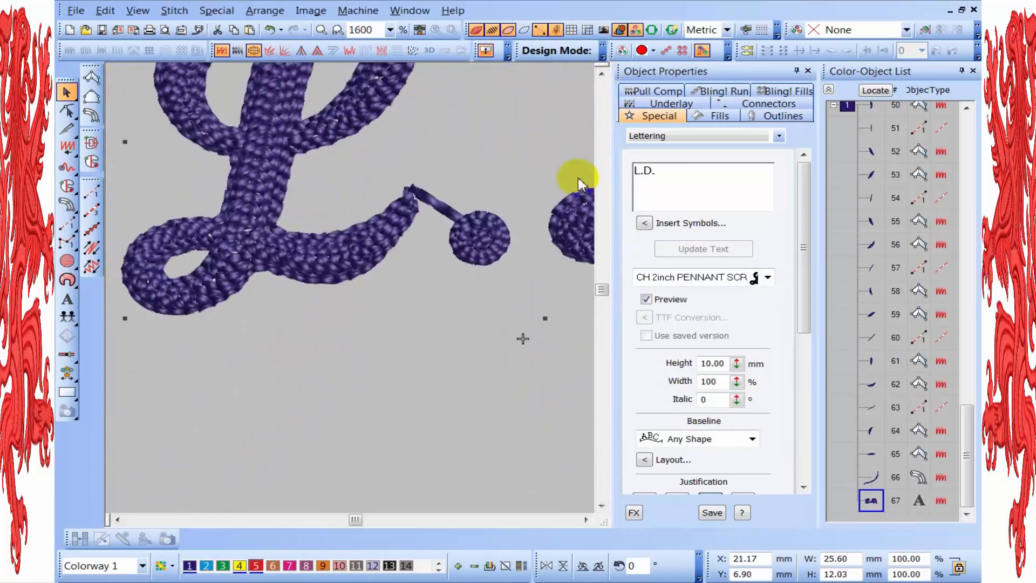
key(shift+z)
key(shift+z)
key(Escape)
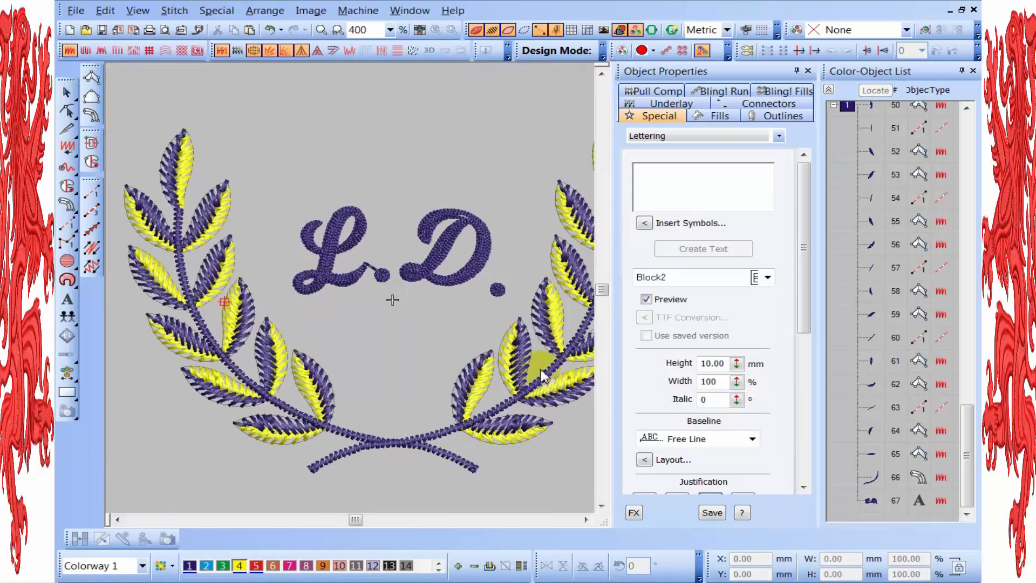
key(shift+z)
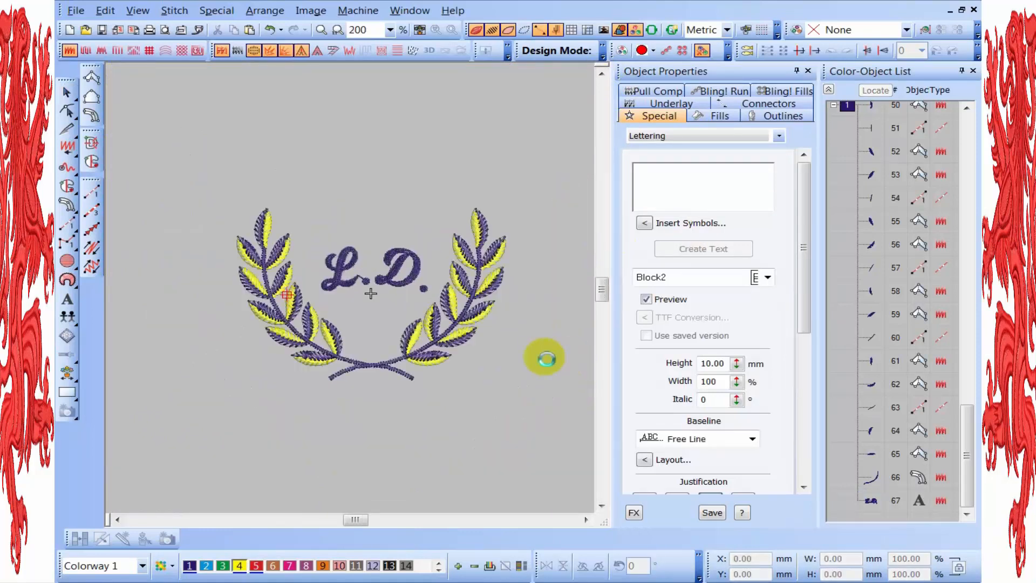